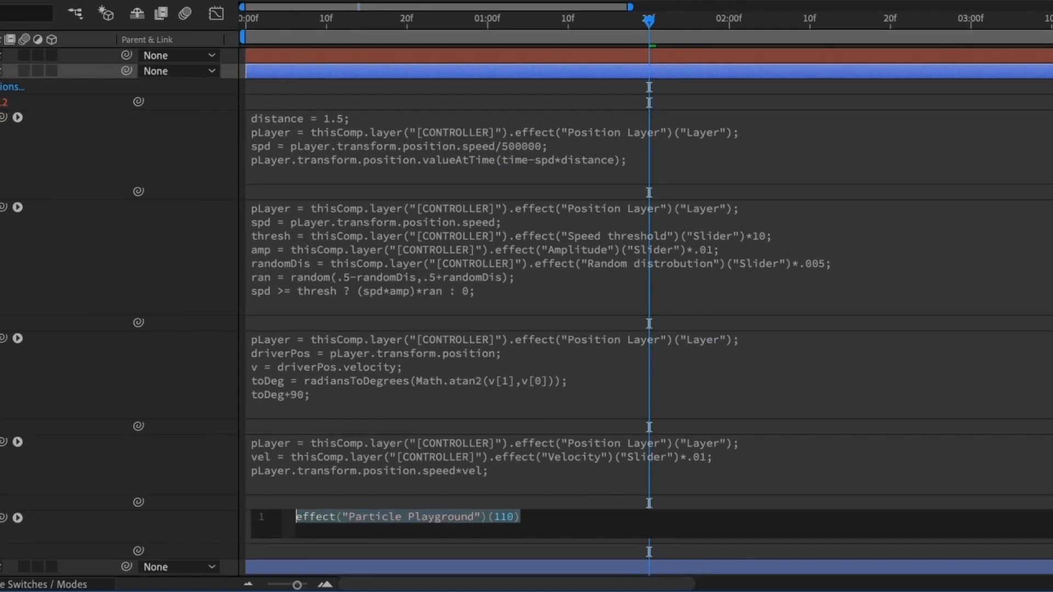
Step: Replace the Particle Playground expression with a CONTROLLER slider reference and apply Particle Playground to the layer
{"action": "type", "text": "thisComp.layer(\"[CONTROLLER]\").effect(\"Lifespan\")(\"Slider\")/2"}
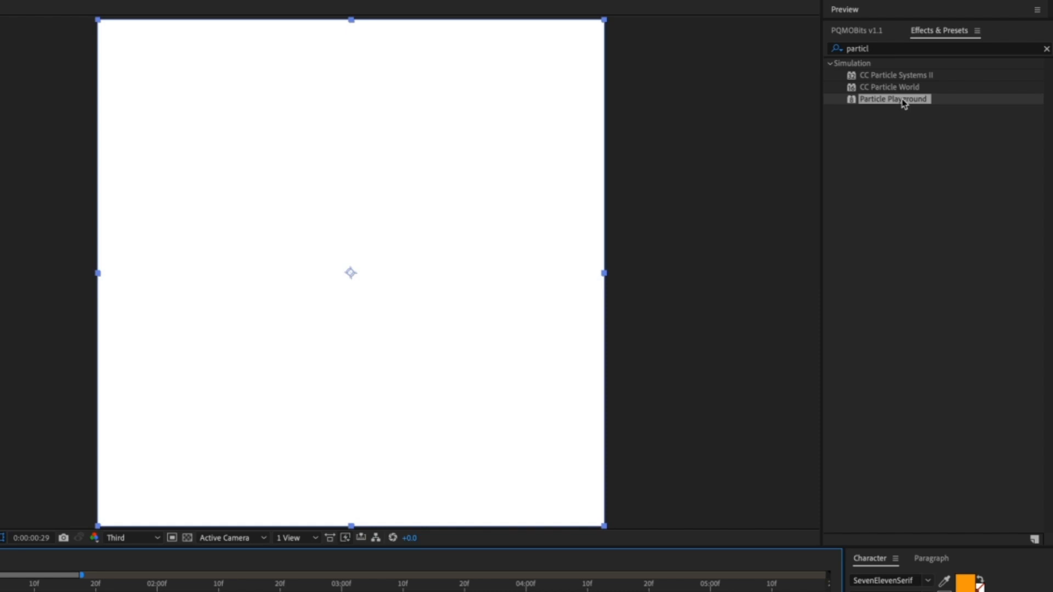
{"action": "left_click_drag", "start_coordinate": [905, 100], "coordinate": [306, 356]}
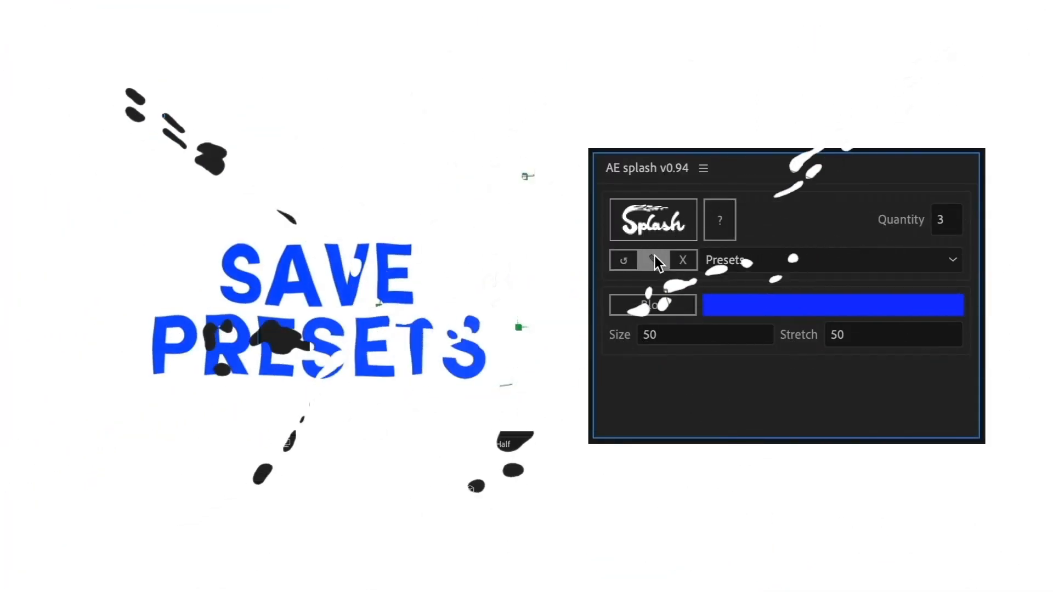
Step: Save the AE Splash settings as a preset named 'This got me drippin'
{"action": "left_click", "coordinate": [653, 254]}
{"action": "type", "text": "This got me drippin"}
{"action": "key", "text": "Return"}
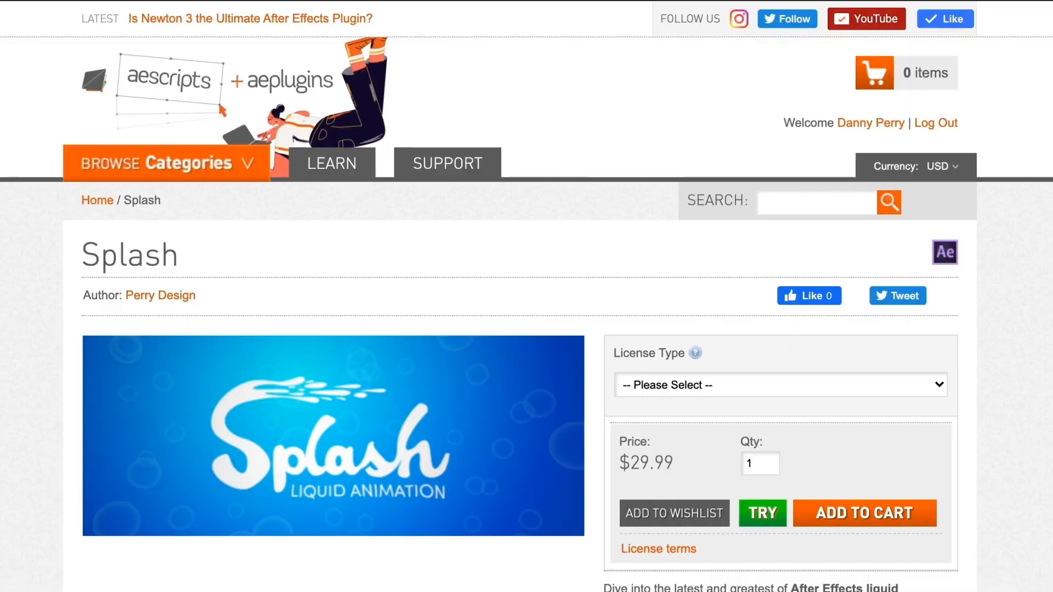
{"action": "scroll", "coordinate": [526, 296], "scroll_direction": "down", "scroll_amount": 6}
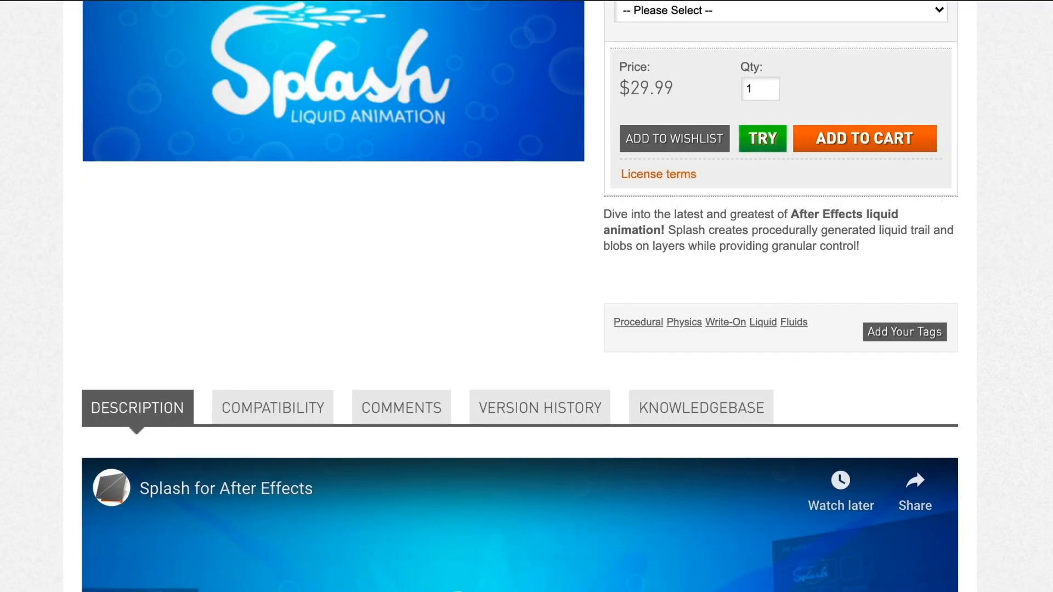
{"action": "scroll", "coordinate": [526, 296], "scroll_direction": "down", "scroll_amount": 20}
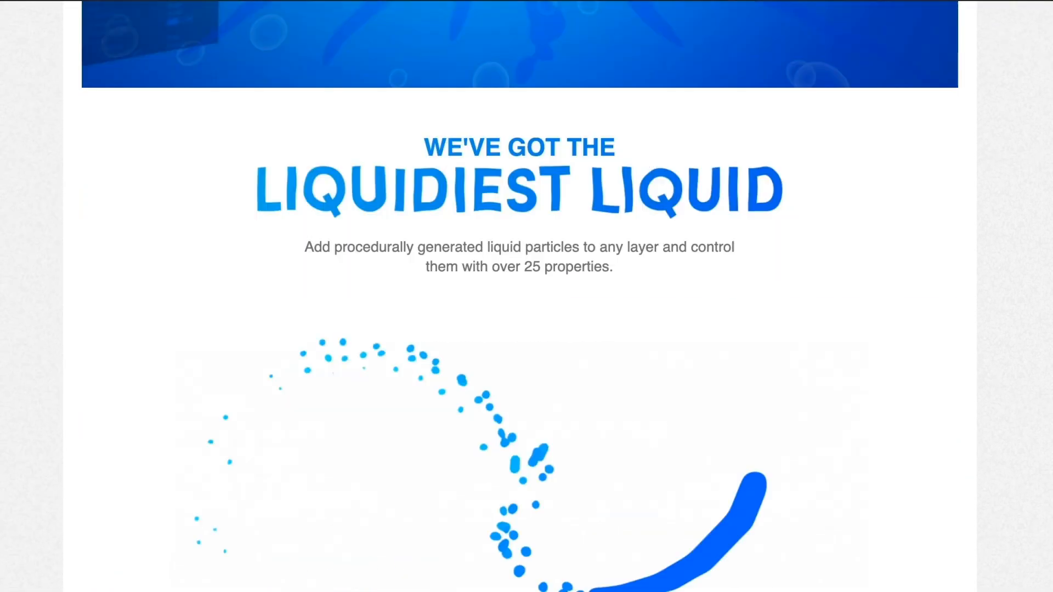
{"action": "scroll", "coordinate": [526, 296], "scroll_direction": "down", "scroll_amount": 20}
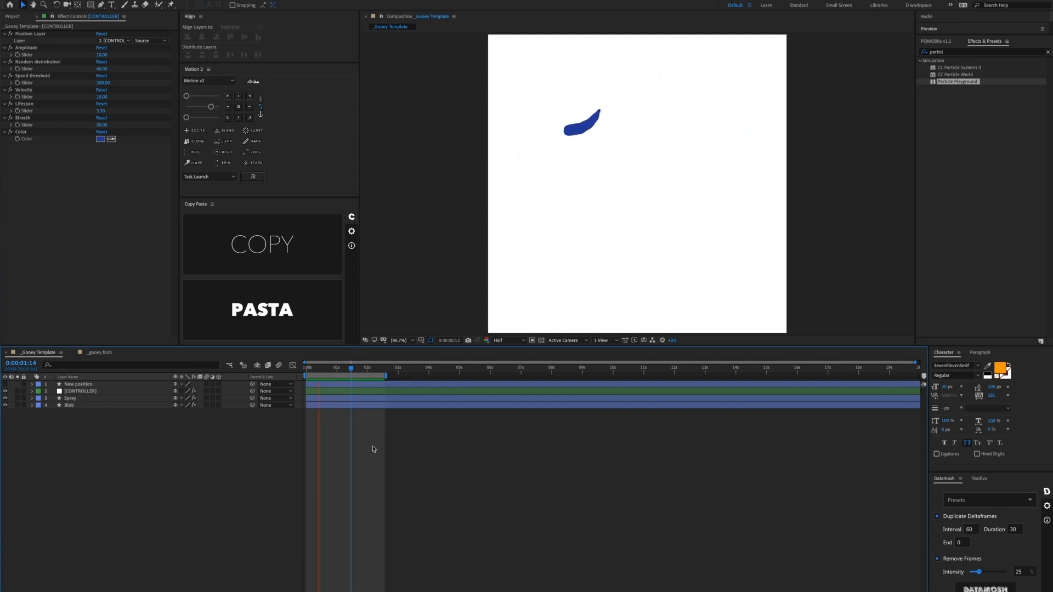
Step: Stop the preview at 0:00:01:03 and switch to the _gooey blob composition
{"action": "left_click", "coordinate": [339, 367]}
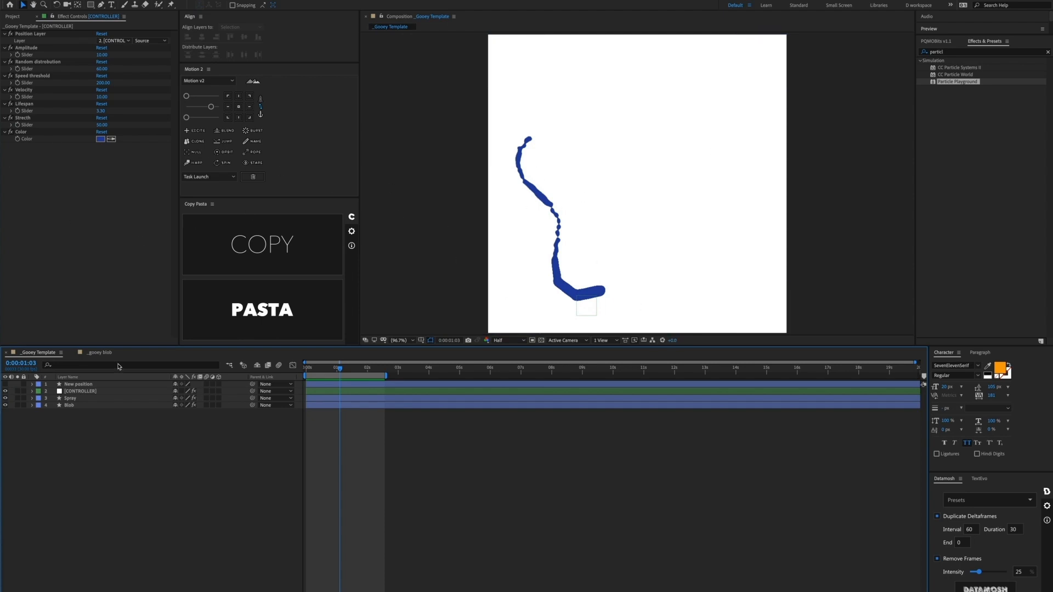
{"action": "left_click", "coordinate": [99, 352]}
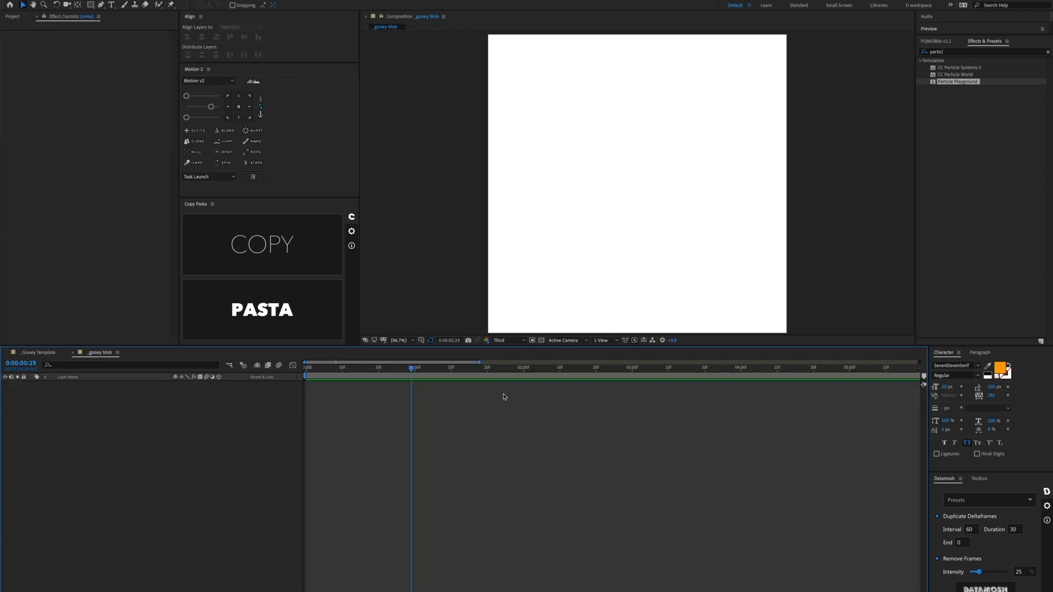
Step: Create a full-comp rectangle shape layer, rename it Blob, and apply Particle Playground
{"action": "double_click", "coordinate": [90, 5]}
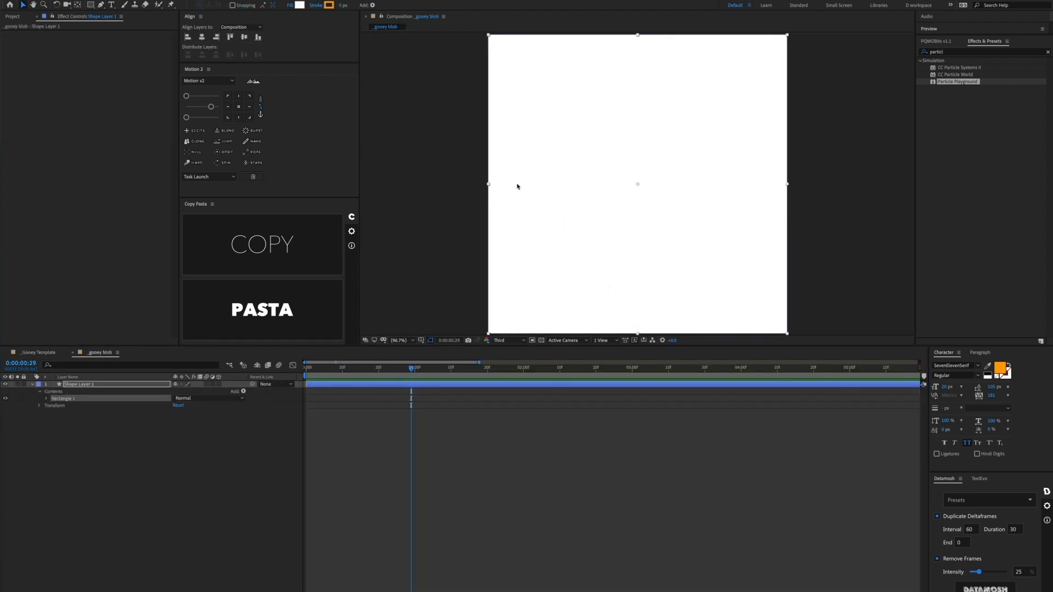
{"action": "left_click", "coordinate": [112, 386]}
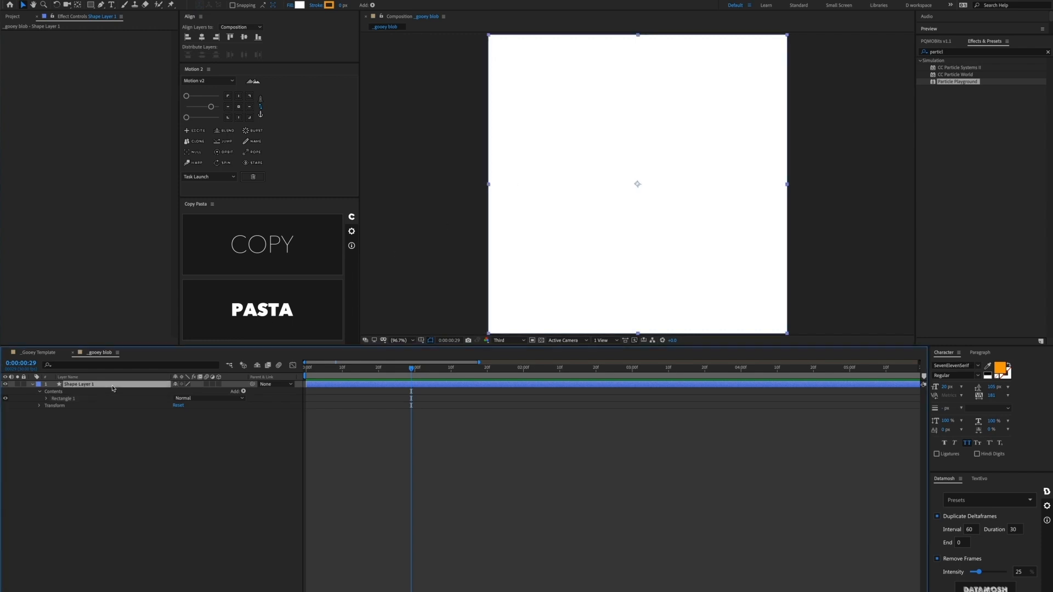
{"action": "key", "text": "Return"}
{"action": "type", "text": "B"}
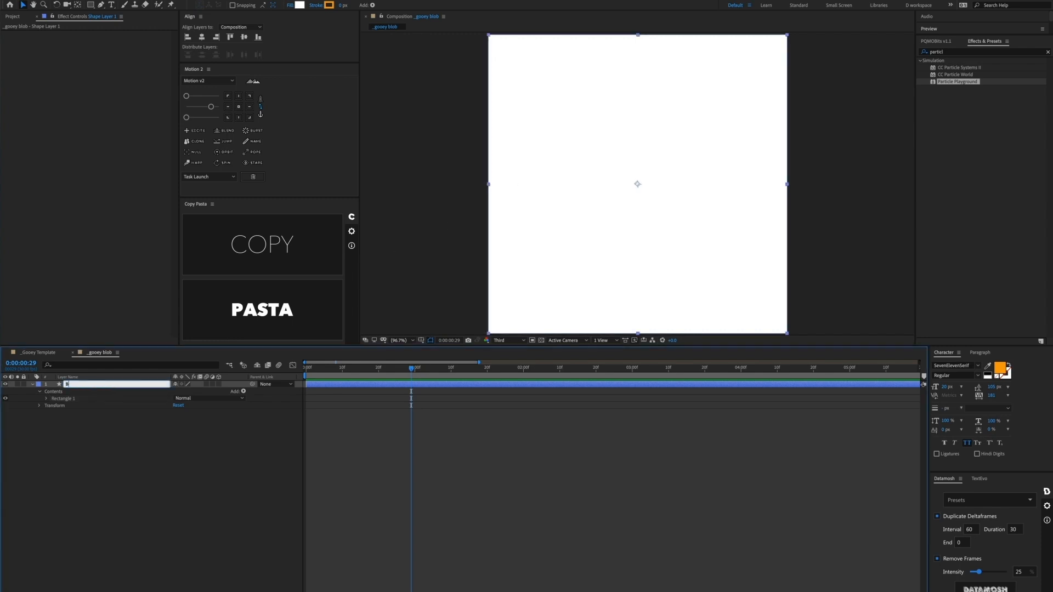
{"action": "type", "text": "lob"}
{"action": "key", "text": "Return"}
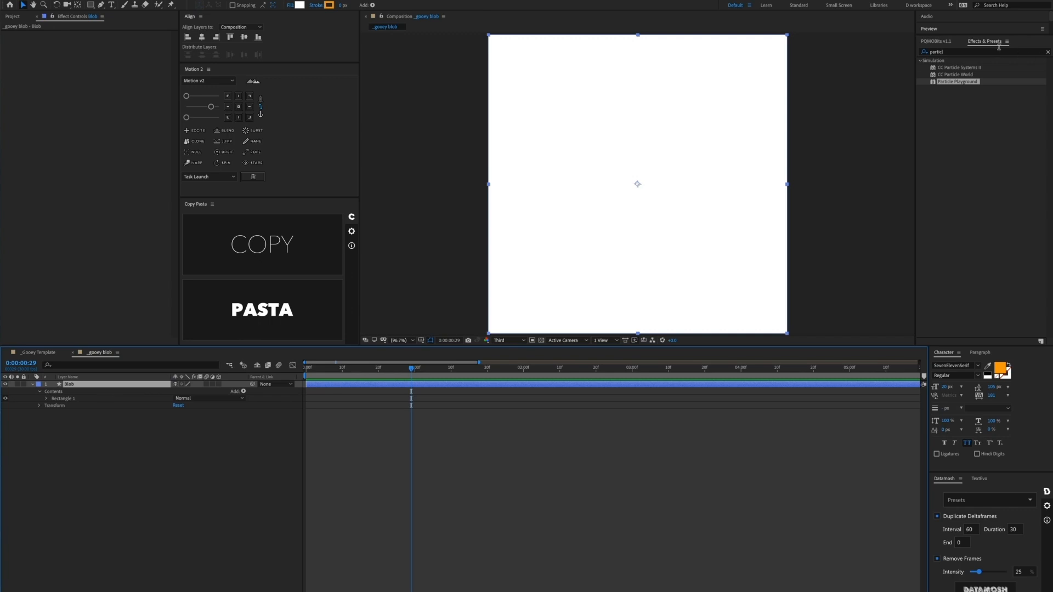
{"action": "left_click_drag", "start_coordinate": [963, 84], "coordinate": [611, 235]}
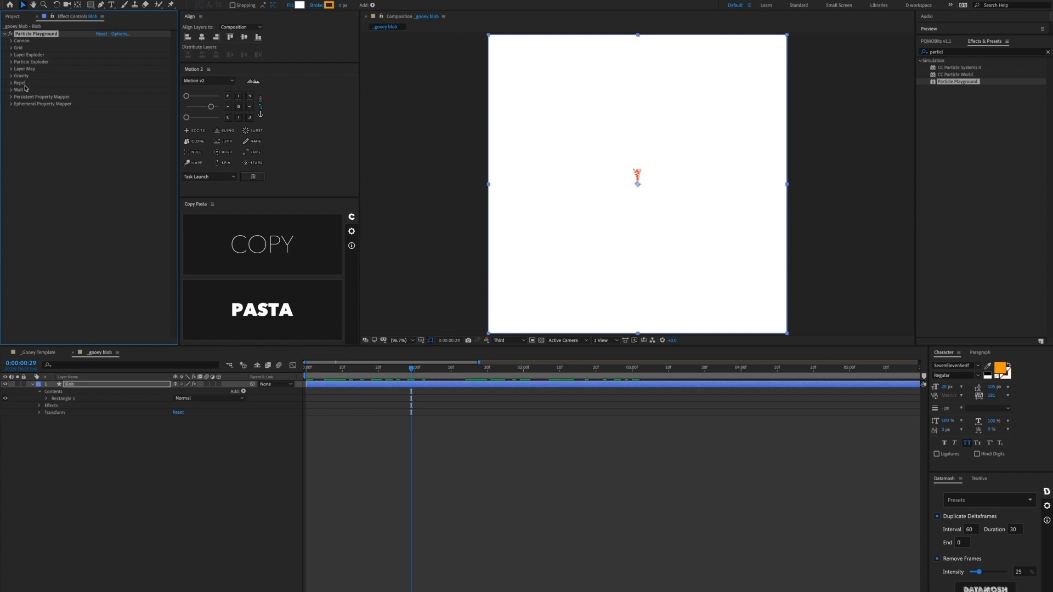
Step: Expand Cannon, try a Direction Random Spread of 38 then undo it, and expand Grid
{"action": "left_click", "coordinate": [11, 41]}
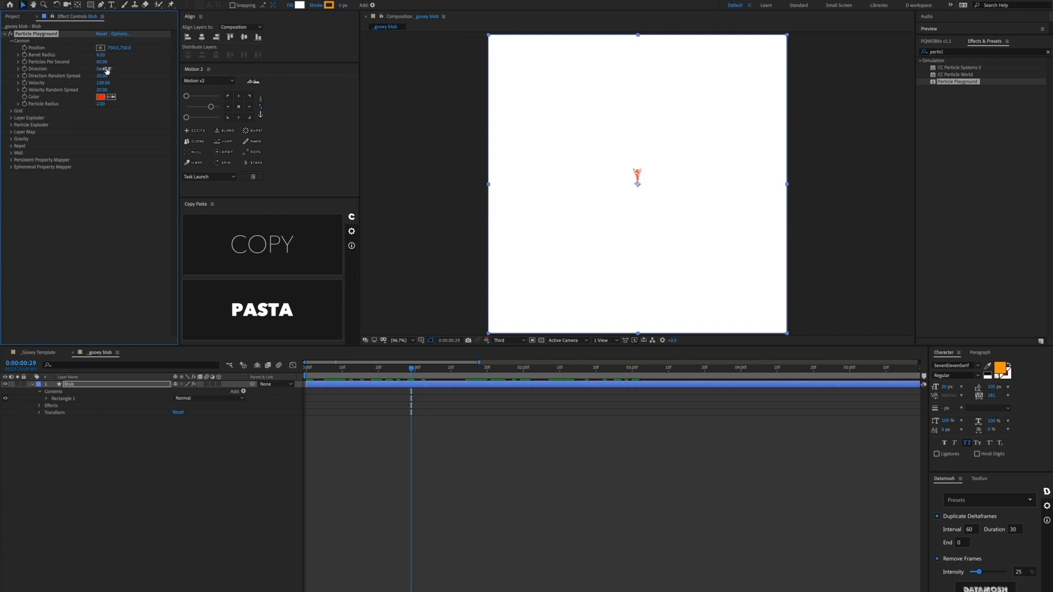
{"action": "left_click_drag", "start_coordinate": [99, 78], "coordinate": [110, 79]}
{"action": "key", "text": "ctrl+z"}
{"action": "left_click", "coordinate": [11, 111]}
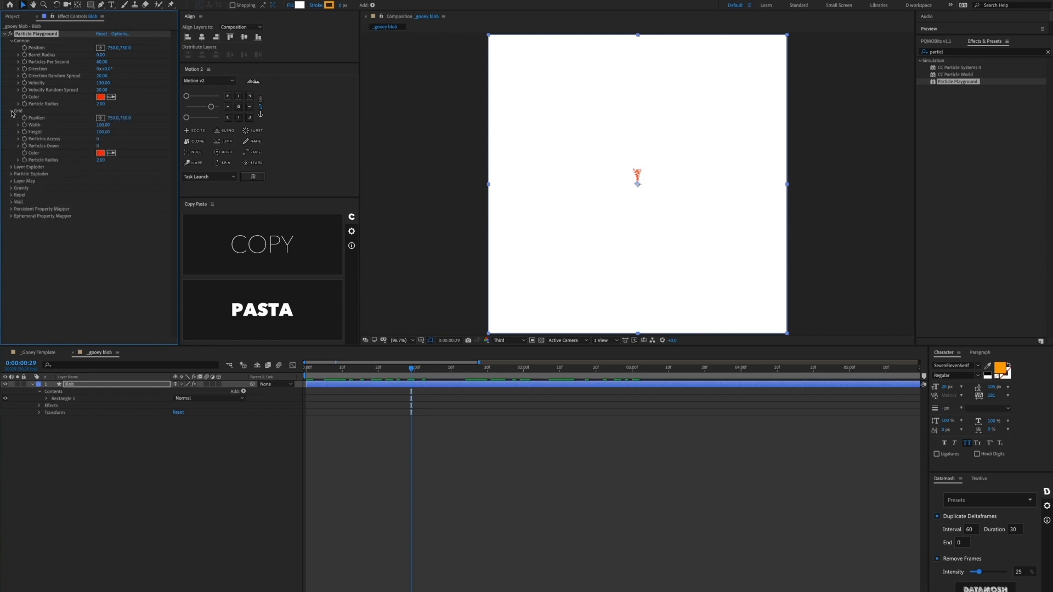
Step: Collapse Grid, peek at both Exploder groups, then expand Layer Map and its Affects options
{"action": "left_click", "coordinate": [12, 111]}
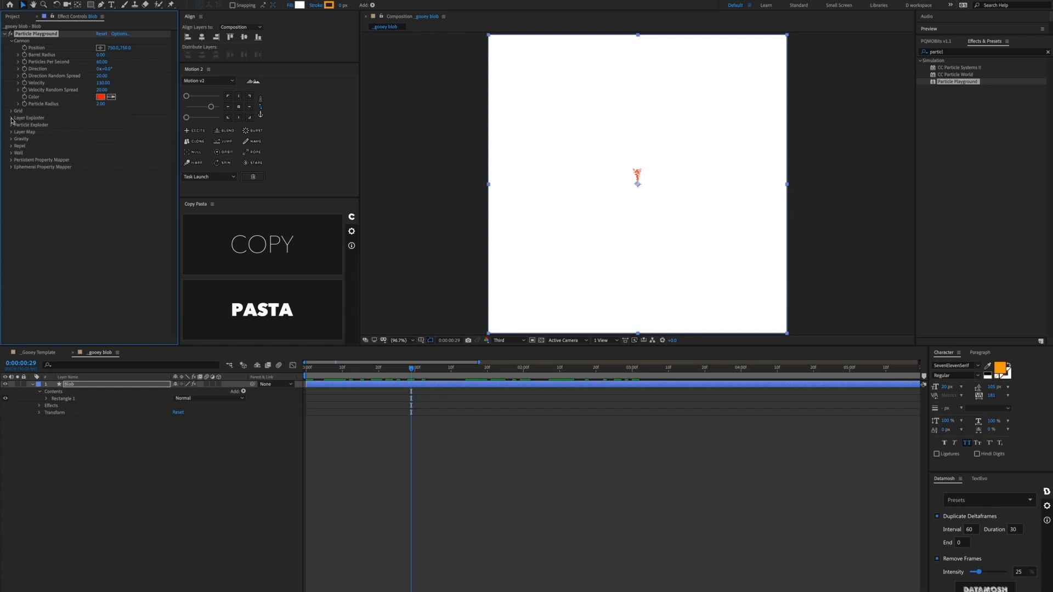
{"action": "left_click", "coordinate": [12, 118]}
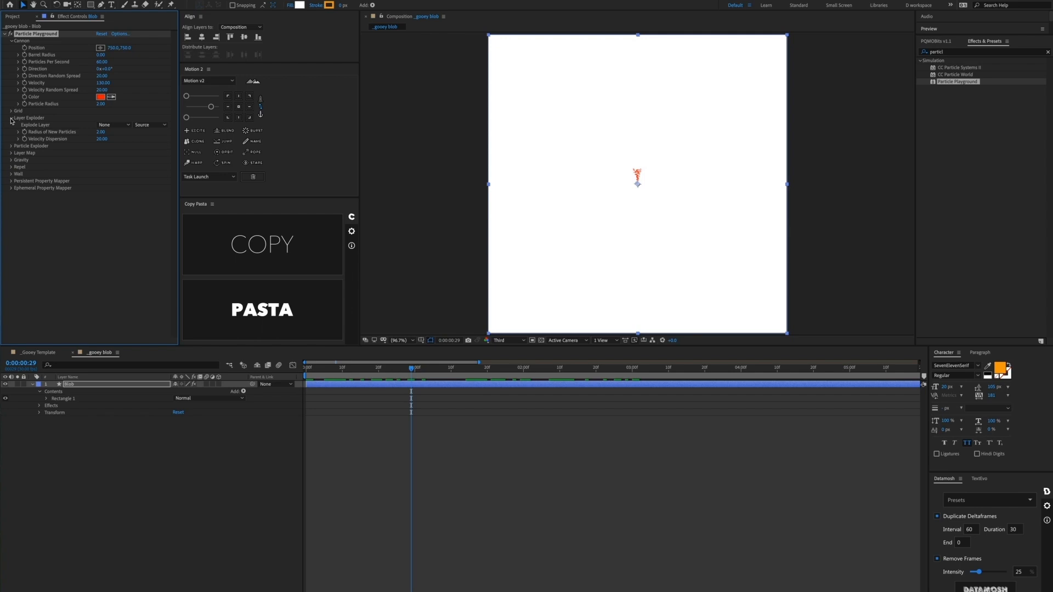
{"action": "left_click", "coordinate": [11, 119]}
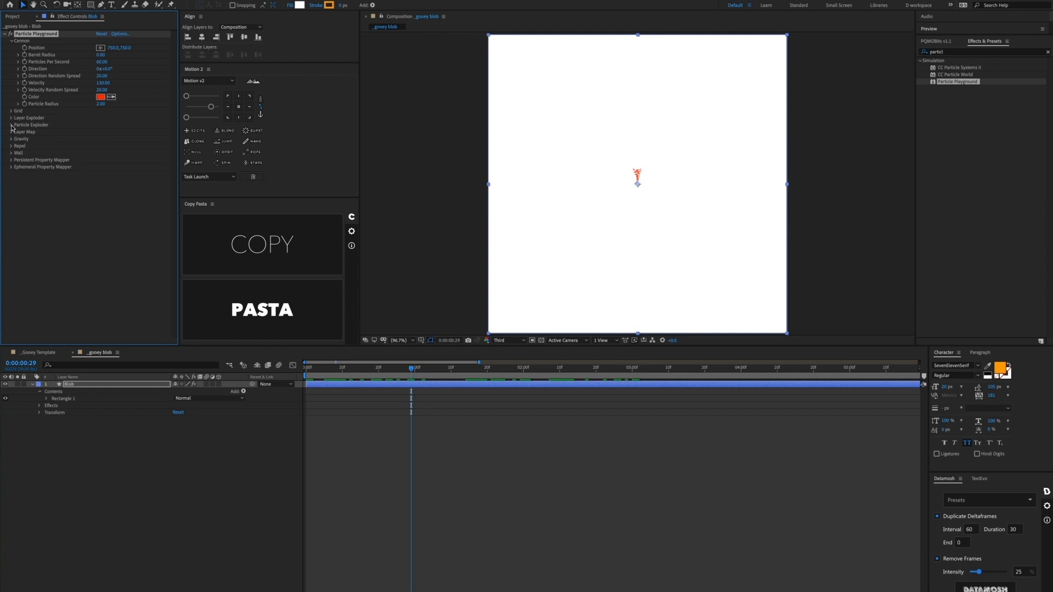
{"action": "left_click", "coordinate": [11, 126]}
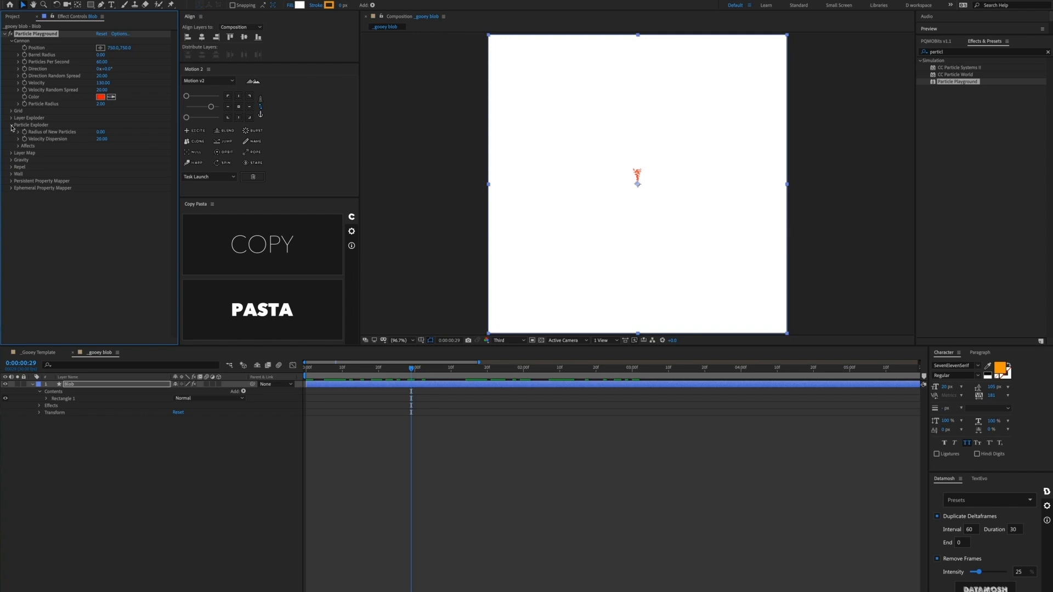
{"action": "left_click", "coordinate": [12, 126]}
{"action": "left_click", "coordinate": [12, 132]}
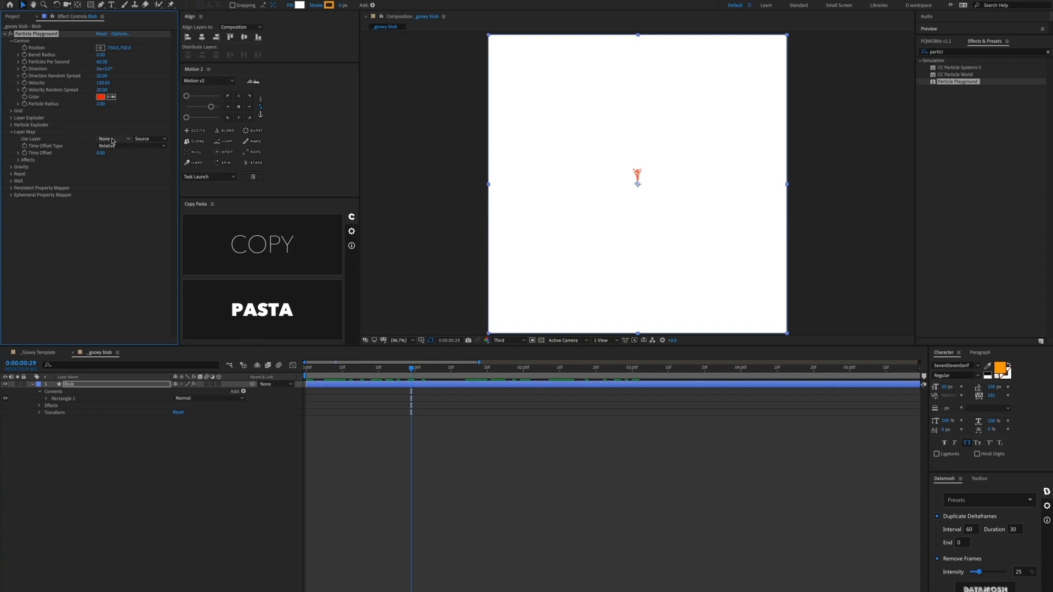
{"action": "left_click", "coordinate": [18, 160]}
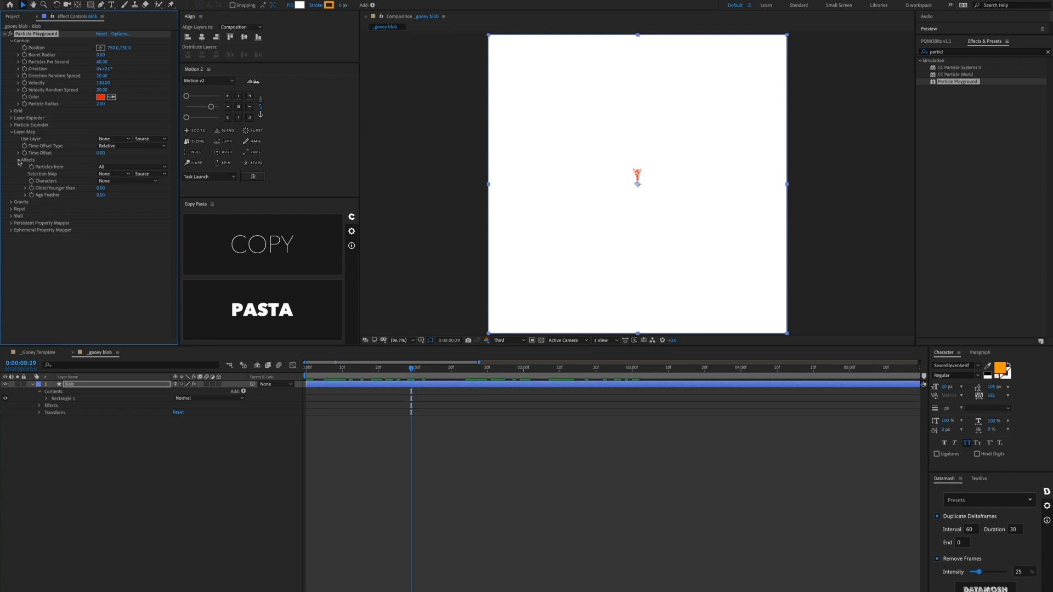
Step: Collapse Affects and Layer Map, then expand the Gravity, Repel and Wall groups
{"action": "left_click", "coordinate": [18, 160]}
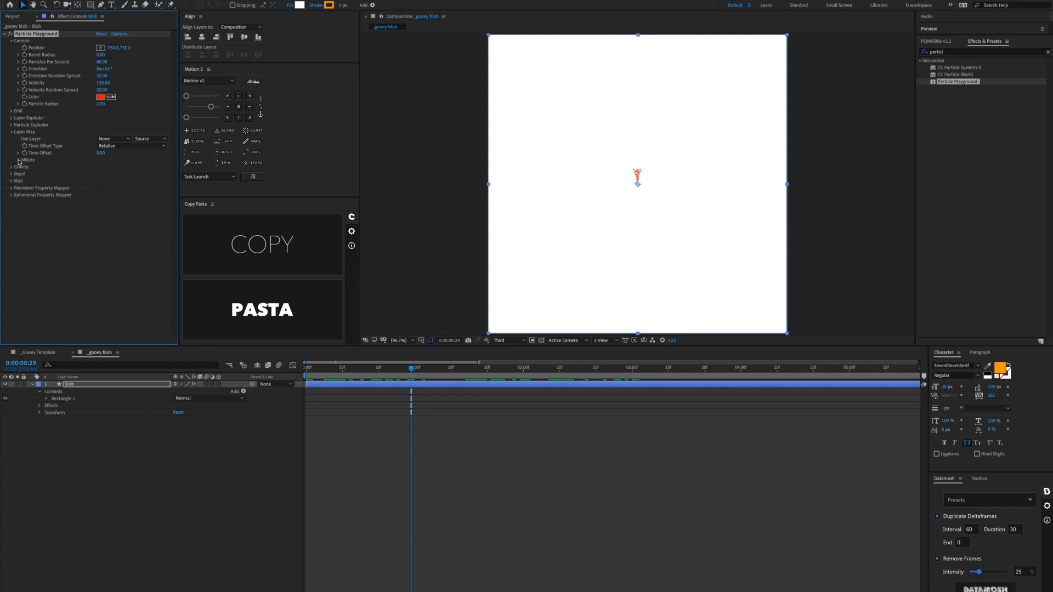
{"action": "left_click", "coordinate": [11, 133]}
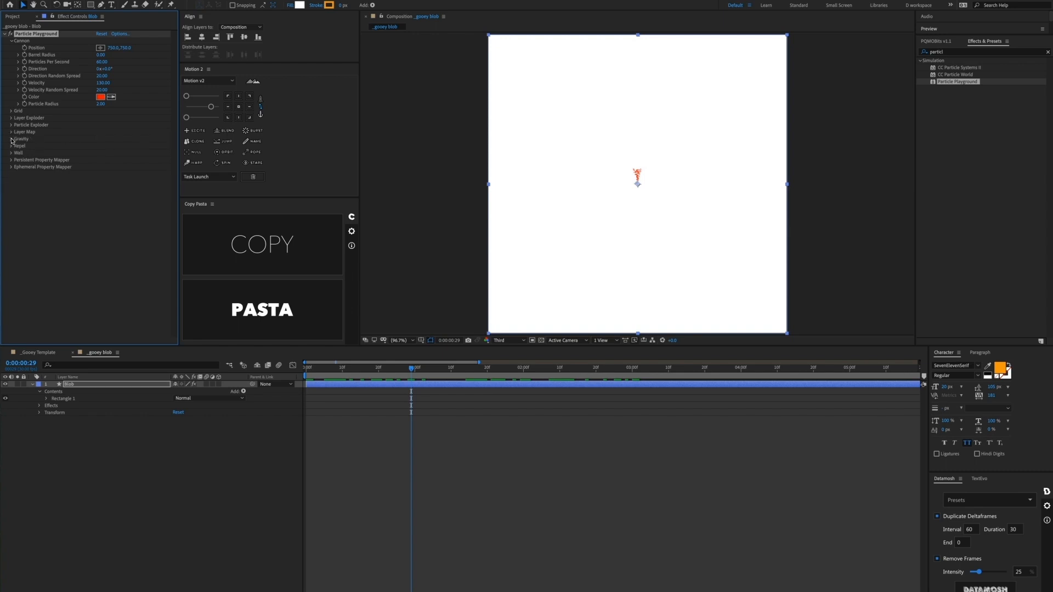
{"action": "left_click", "coordinate": [11, 139]}
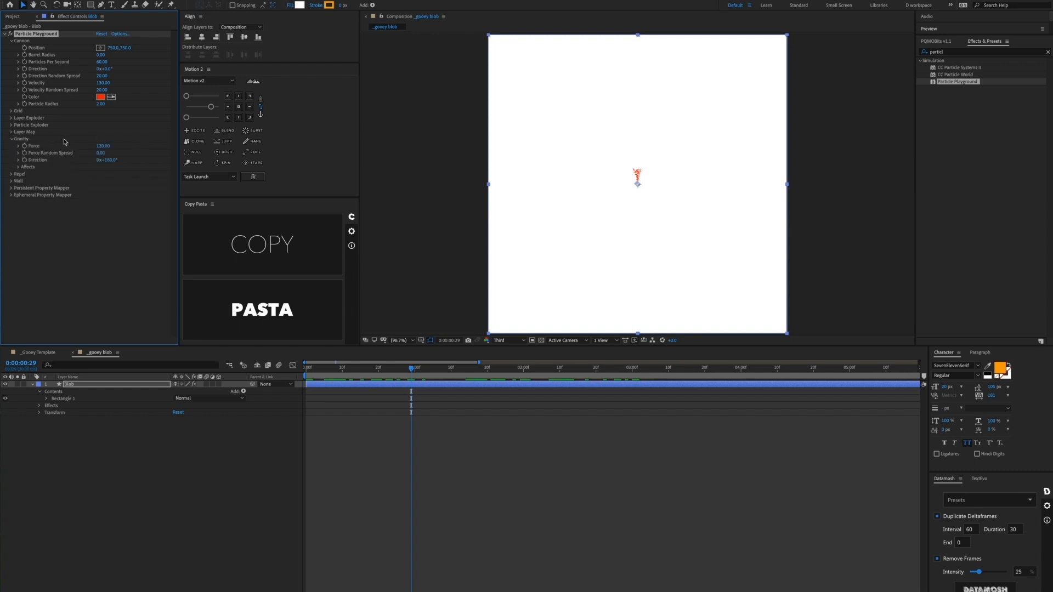
{"action": "left_click", "coordinate": [11, 175]}
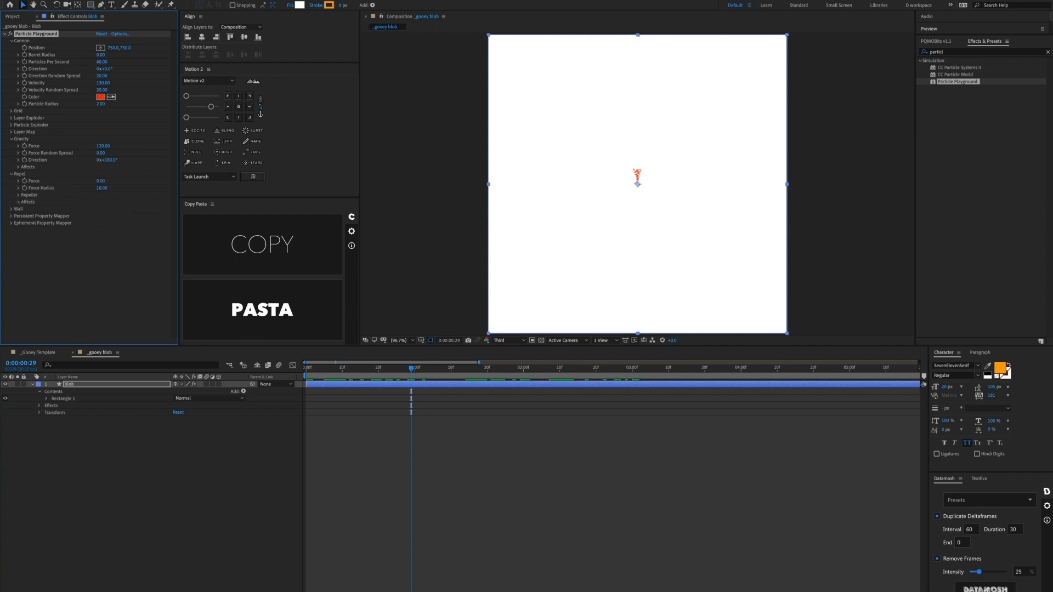
{"action": "left_click", "coordinate": [12, 209]}
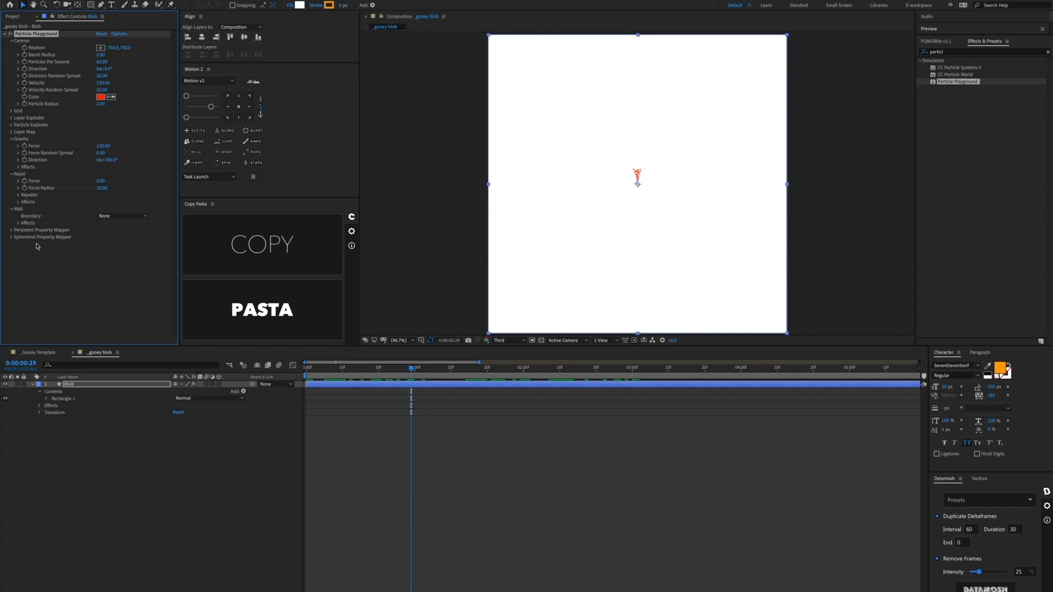
Step: Expand the Persistent and Ephemeral Property Mapper groups in Effect Controls
{"action": "left_click", "coordinate": [12, 231]}
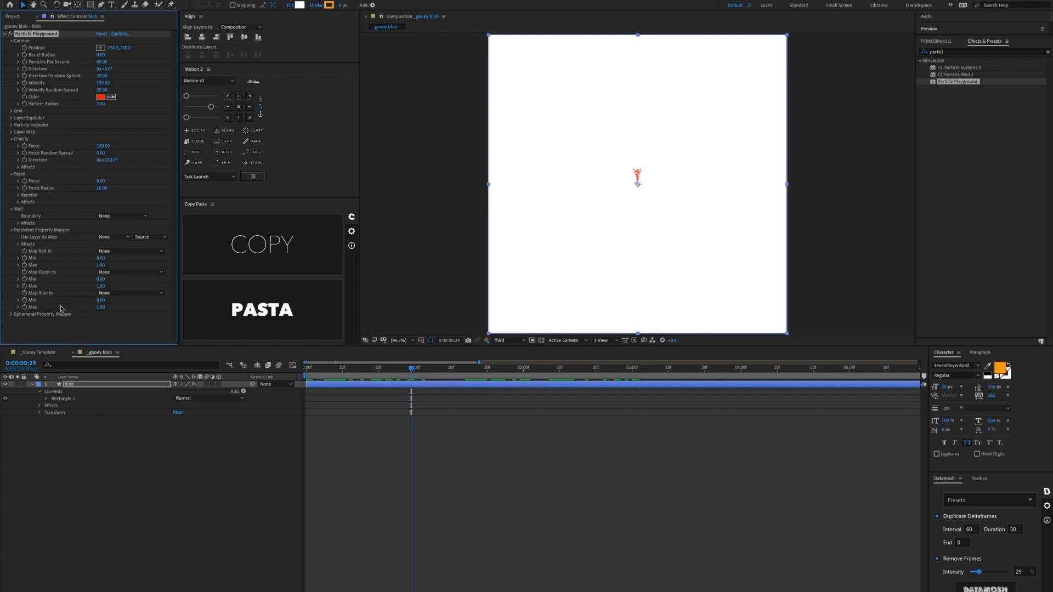
{"action": "left_click", "coordinate": [11, 315]}
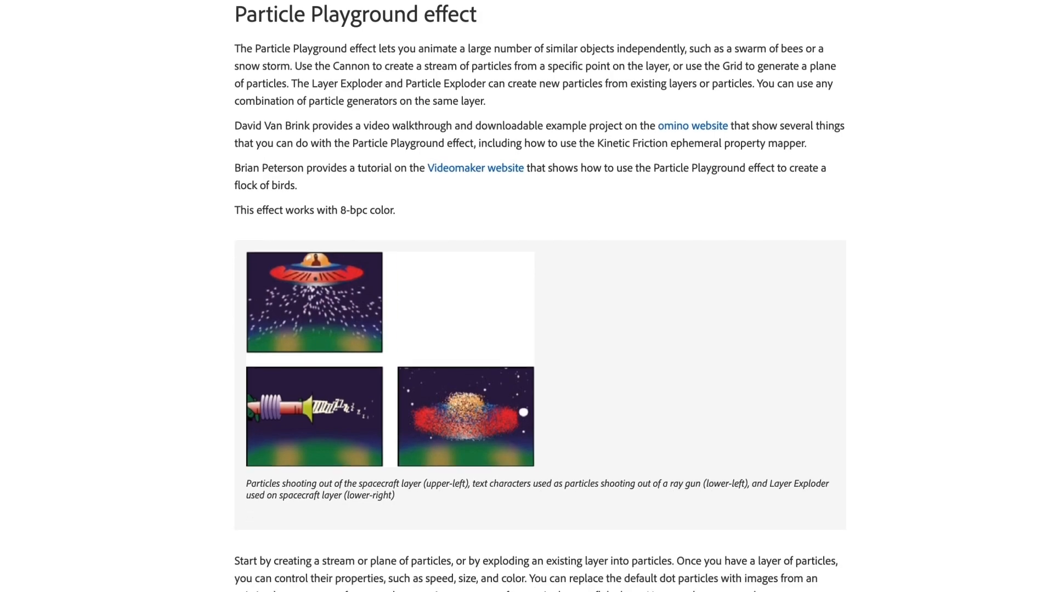
{"action": "scroll", "coordinate": [539, 296], "scroll_direction": "down", "scroll_amount": 20}
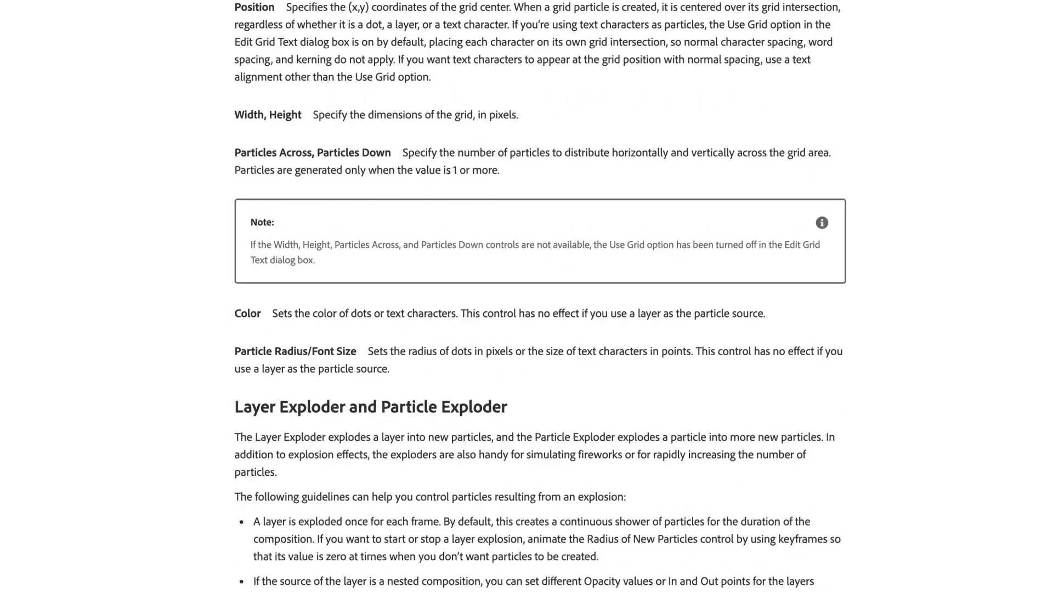
{"action": "scroll", "coordinate": [540, 296], "scroll_direction": "down", "scroll_amount": 20}
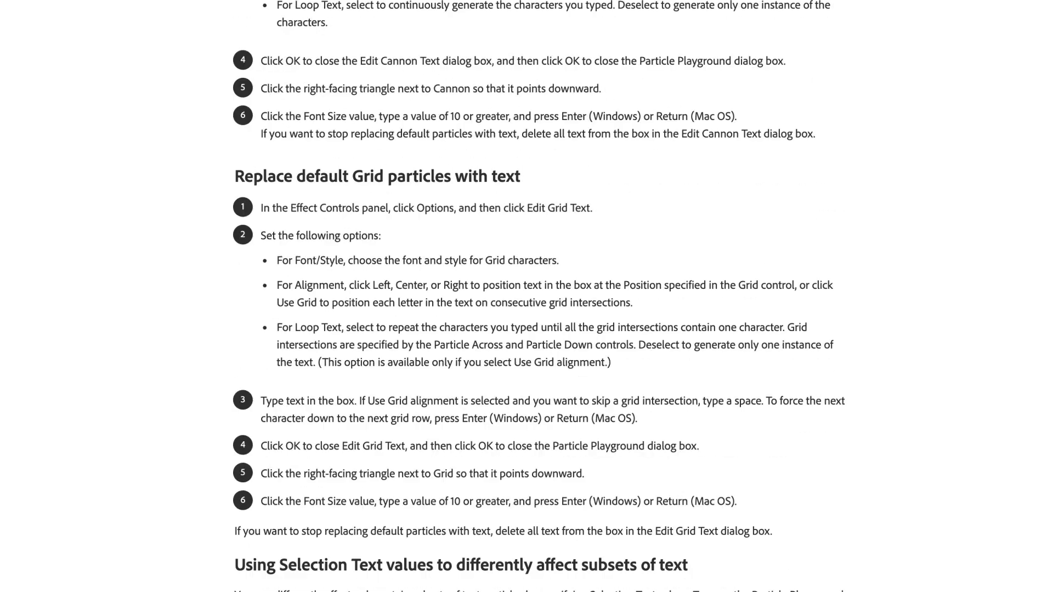
{"action": "scroll", "coordinate": [539, 296], "scroll_direction": "down", "scroll_amount": 20}
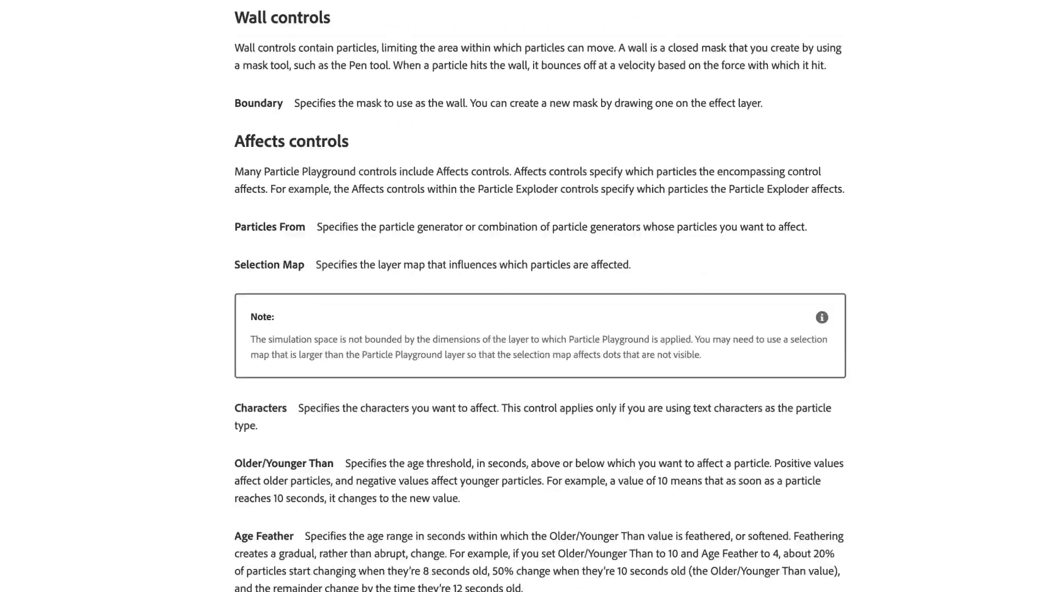
{"action": "scroll", "coordinate": [539, 296], "scroll_direction": "down", "scroll_amount": 20}
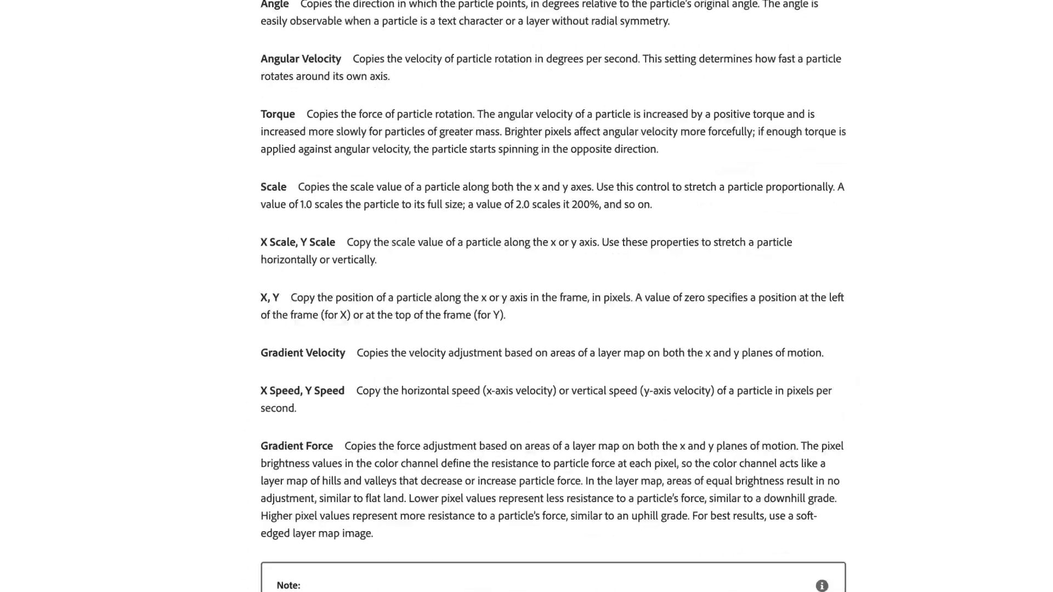
{"action": "scroll", "coordinate": [539, 296], "scroll_direction": "down", "scroll_amount": 20}
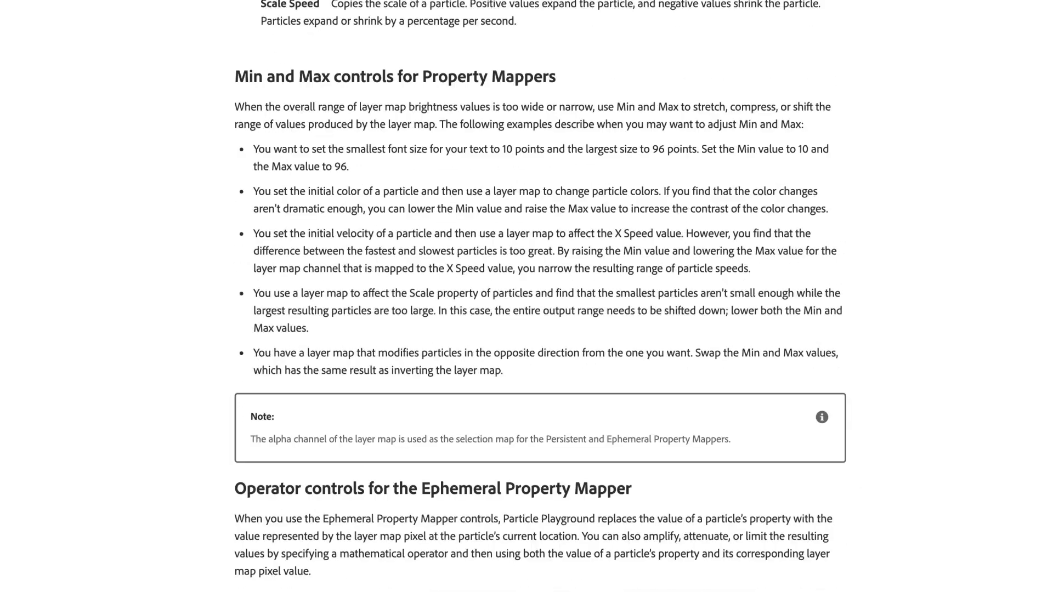
{"action": "scroll", "coordinate": [539, 296], "scroll_direction": "down", "scroll_amount": 15}
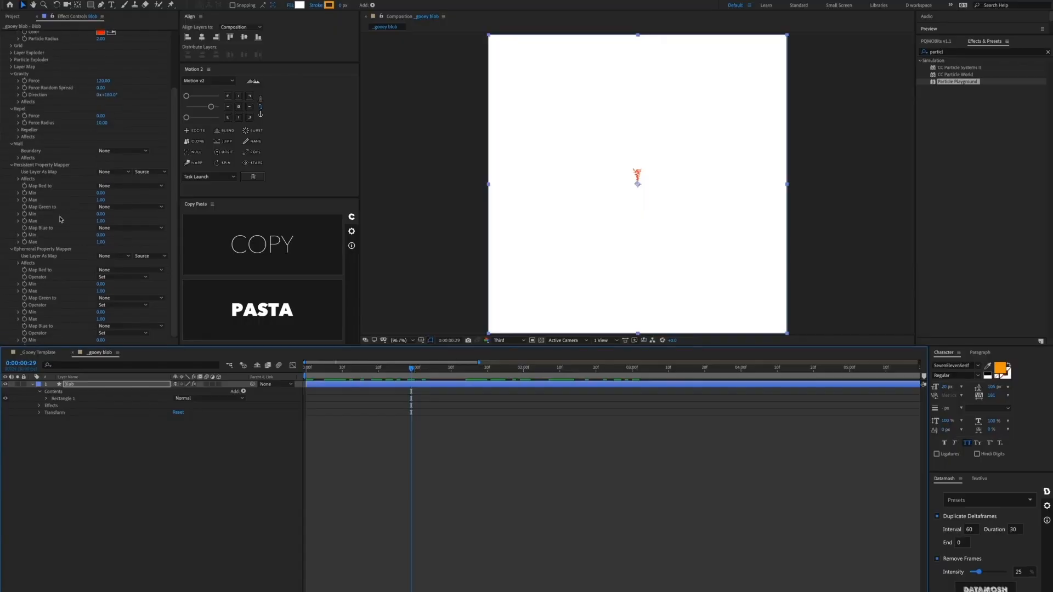
Step: Set the Cannon to 5000 particles per second with Direction Random Spread 0 and Velocity 0
{"action": "scroll", "coordinate": [60, 219], "scroll_direction": "up", "scroll_amount": 5}
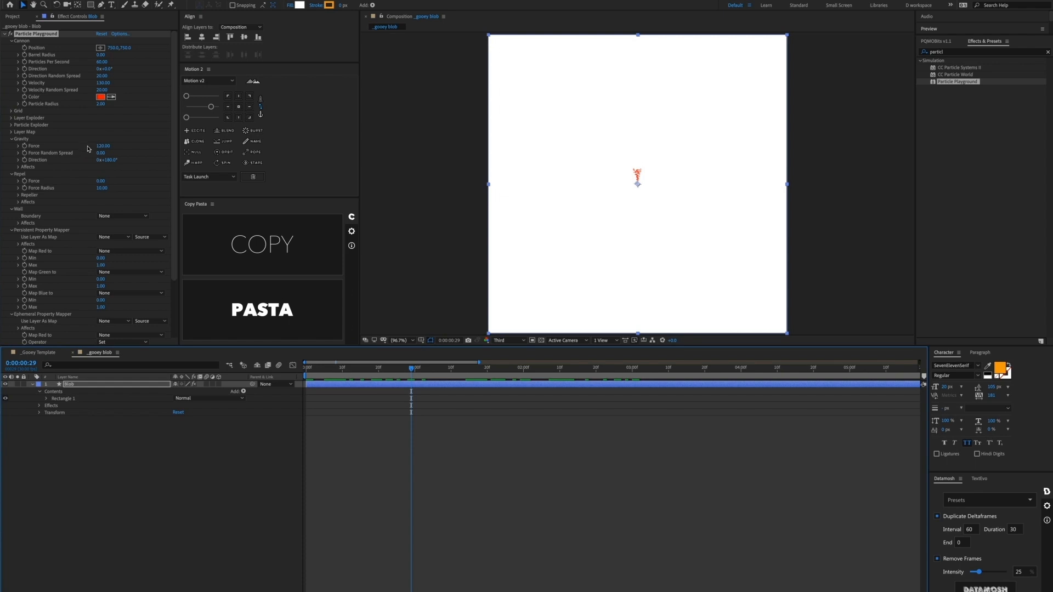
{"action": "left_click", "coordinate": [101, 62]}
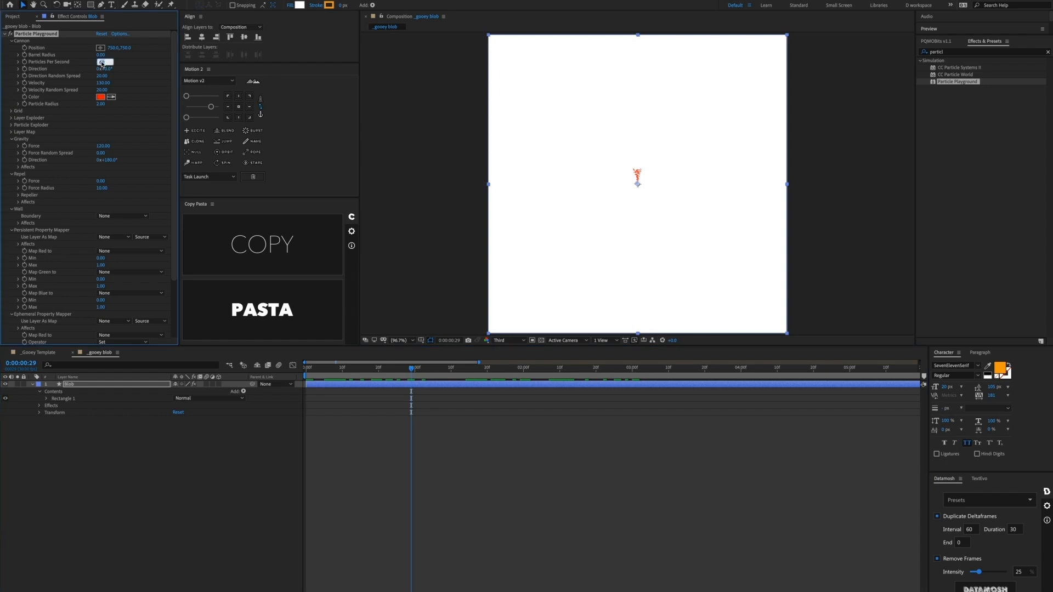
{"action": "type", "text": "5000"}
{"action": "key", "text": "Return"}
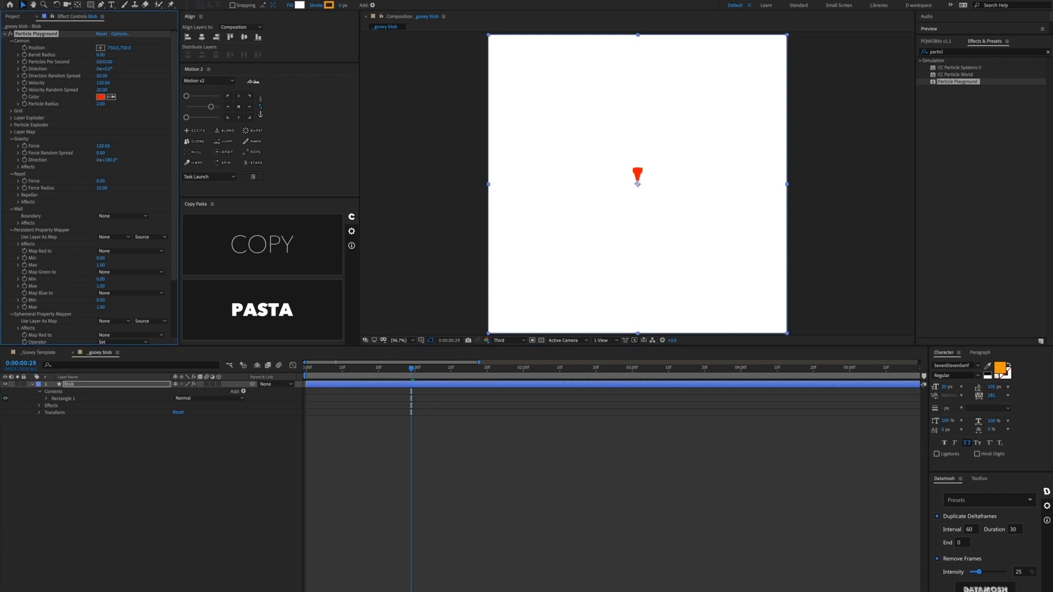
{"action": "left_click", "coordinate": [103, 75]}
{"action": "type", "text": "0"}
{"action": "key", "text": "Return"}
{"action": "left_click", "coordinate": [100, 84]}
{"action": "type", "text": "0"}
{"action": "key", "text": "Return"}
Step: Set Particle Radius to 19 and Gravity Force to 0, then deselect the Blob layer
{"action": "left_click", "coordinate": [101, 105]}
{"action": "type", "text": "19"}
{"action": "key", "text": "Return"}
{"action": "left_click", "coordinate": [101, 147]}
{"action": "type", "text": "0"}
{"action": "key", "text": "Return"}
{"action": "left_click", "coordinate": [387, 430]}
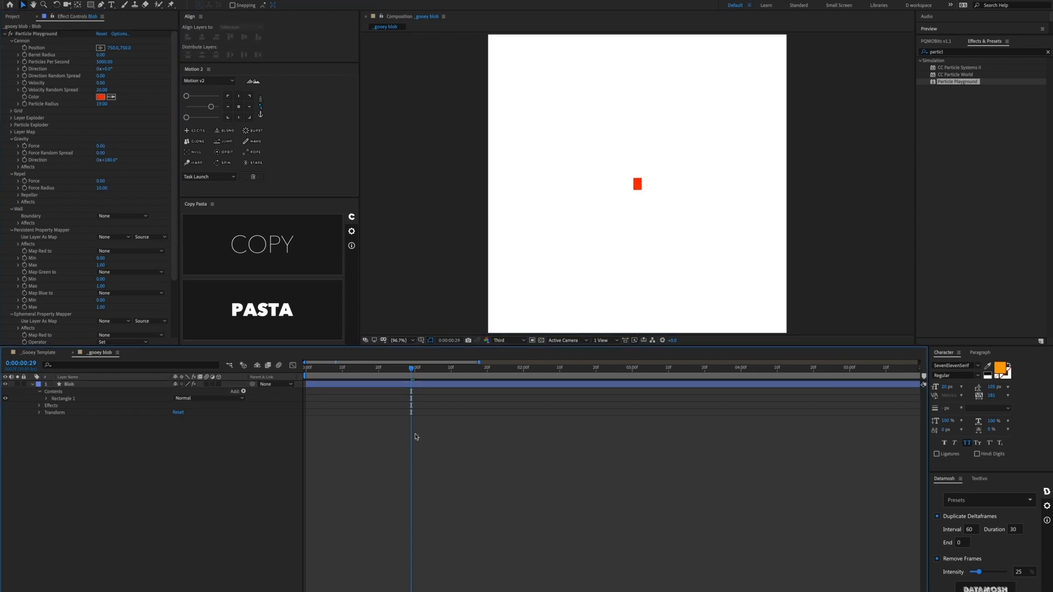
Step: Add a new null object layer named [Control]
{"action": "right_click", "coordinate": [379, 429]}
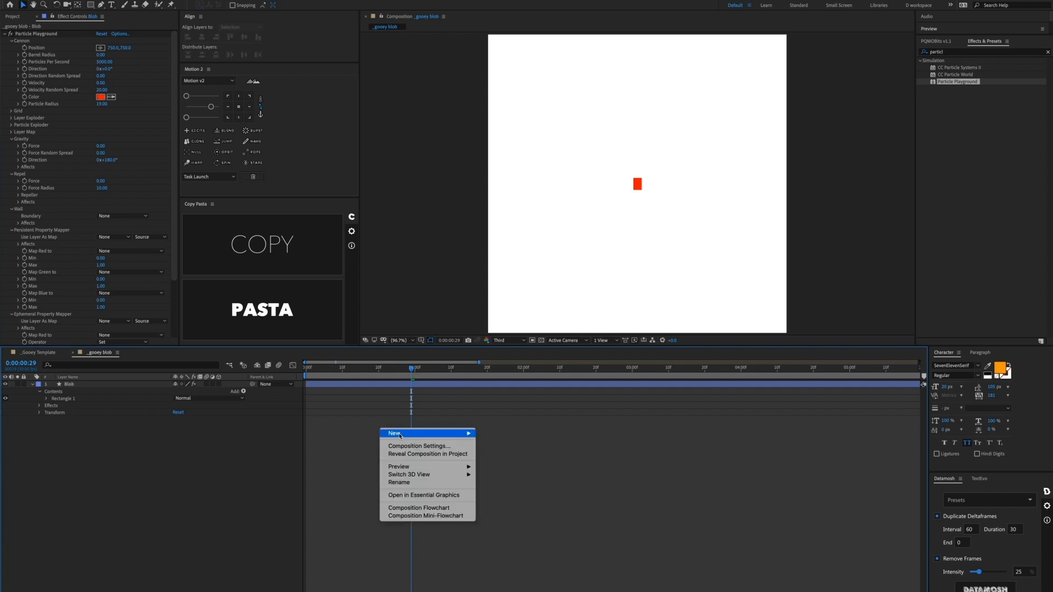
{"action": "mouse_move", "coordinate": [406, 433]}
{"action": "left_click", "coordinate": [499, 477]}
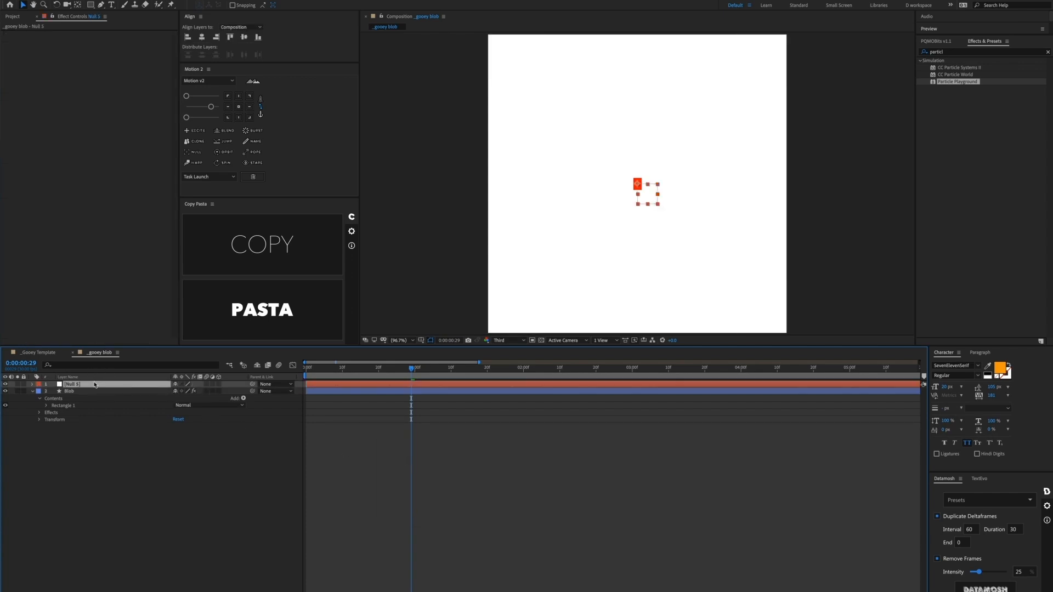
{"action": "key", "text": "Return"}
{"action": "type", "text": "[Control"}
{"action": "left_click", "coordinate": [487, 441]}
Step: Reveal [Control]'s Position and set a test position keyframe
{"action": "left_click", "coordinate": [318, 384]}
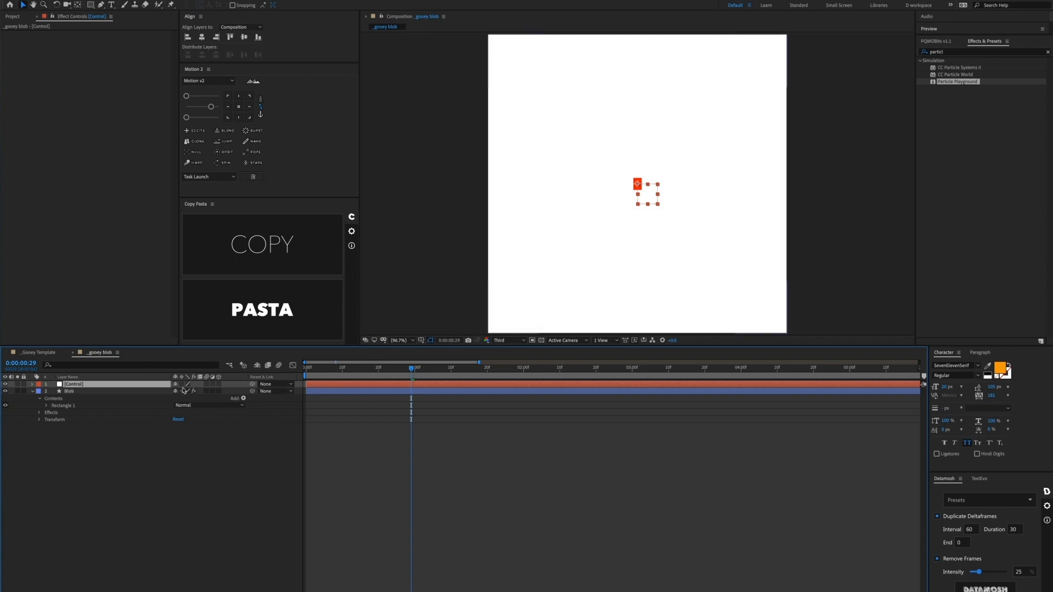
{"action": "key", "text": "p"}
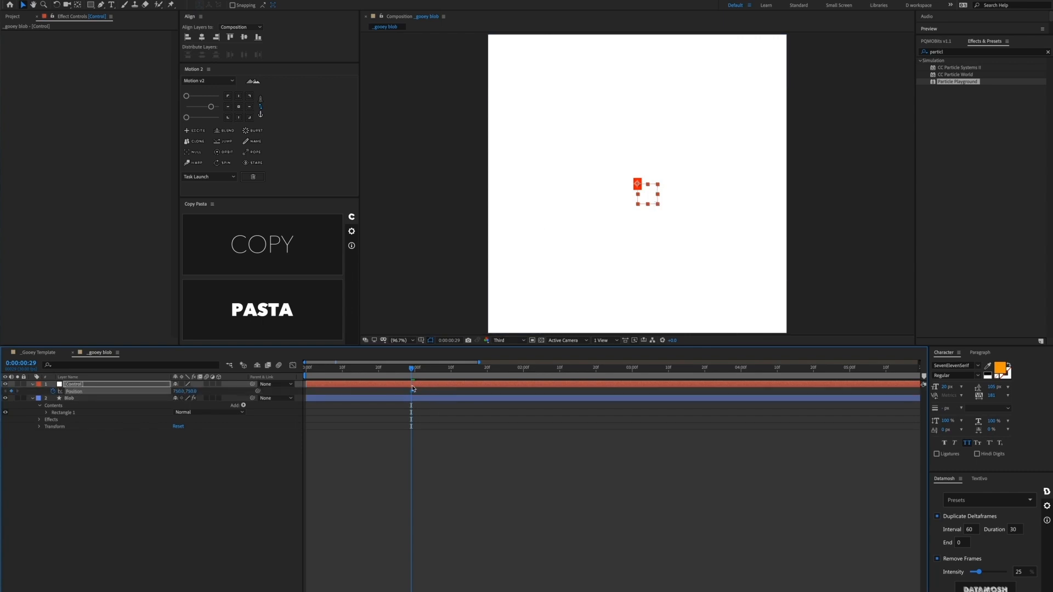
{"action": "left_click_drag", "start_coordinate": [411, 391], "coordinate": [382, 392]}
{"action": "left_click_drag", "start_coordinate": [638, 185], "coordinate": [659, 153]}
Step: Copy CONTROLLER's star-path Position keyframes from _Gooey Template onto [Control], shifted earlier in time
{"action": "left_click", "coordinate": [41, 353]}
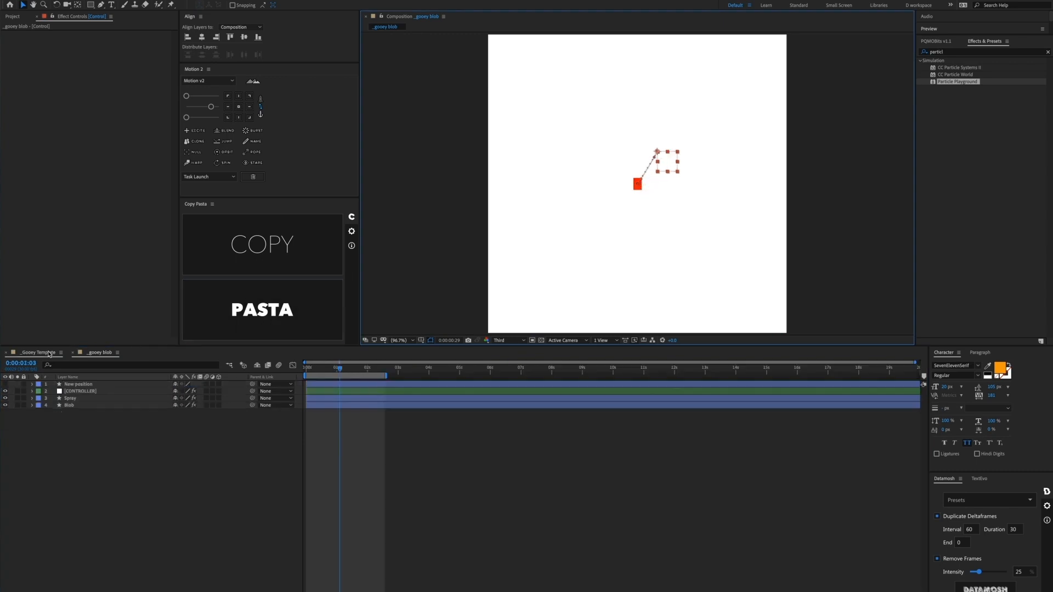
{"action": "key", "text": "p"}
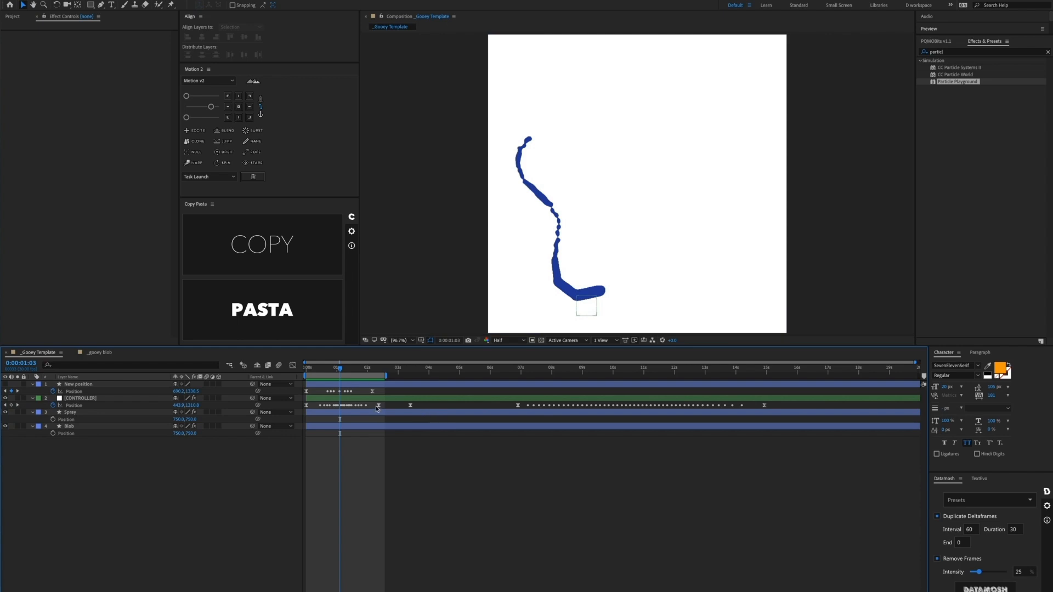
{"action": "left_click_drag", "start_coordinate": [385, 409], "coordinate": [323, 409]}
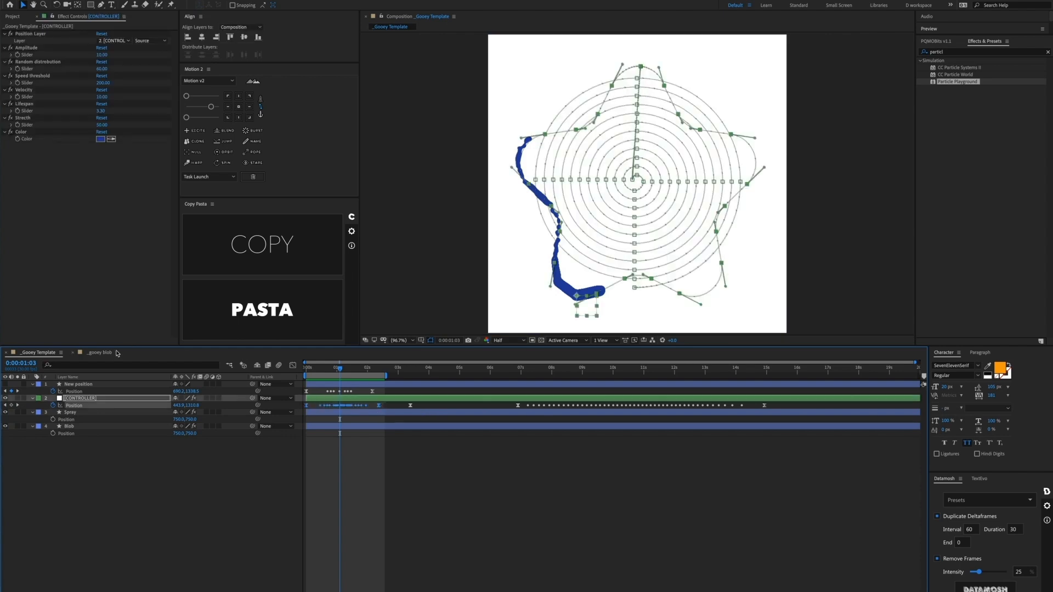
{"action": "left_click", "coordinate": [110, 353]}
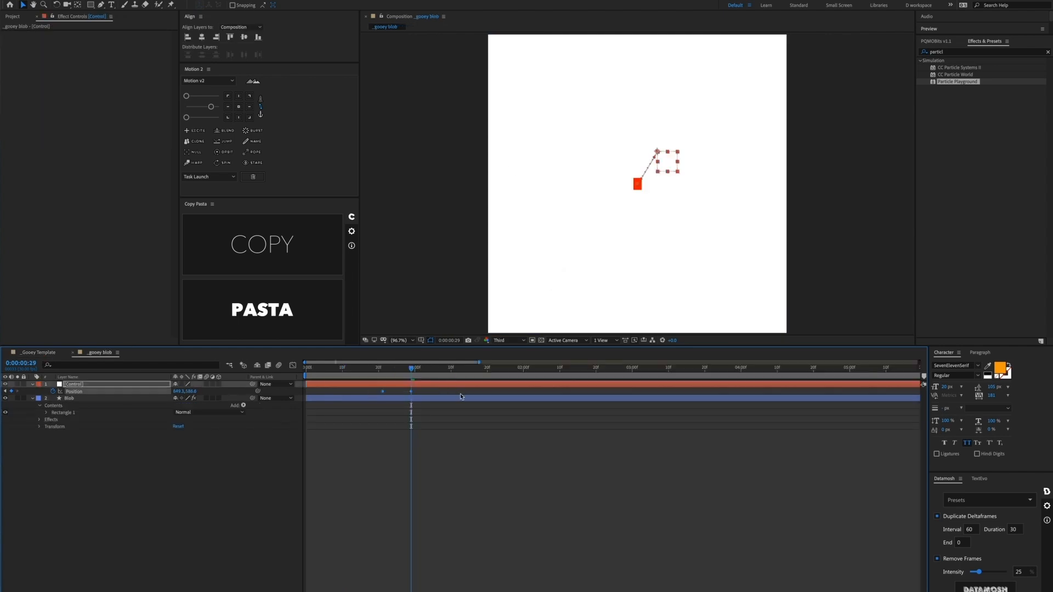
{"action": "key", "text": "Delete"}
{"action": "key", "text": "ctrl+v"}
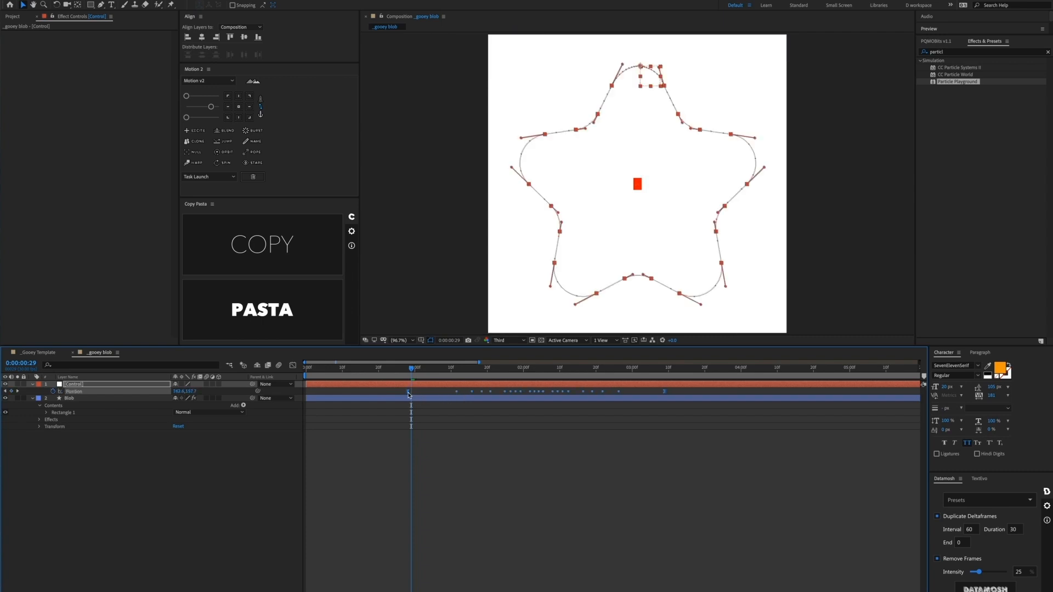
{"action": "left_click_drag", "start_coordinate": [409, 393], "coordinate": [307, 396]}
{"action": "key", "text": "Caps_Lock"}
{"action": "key", "text": "Caps_Lock"}
{"action": "left_click", "coordinate": [386, 441]}
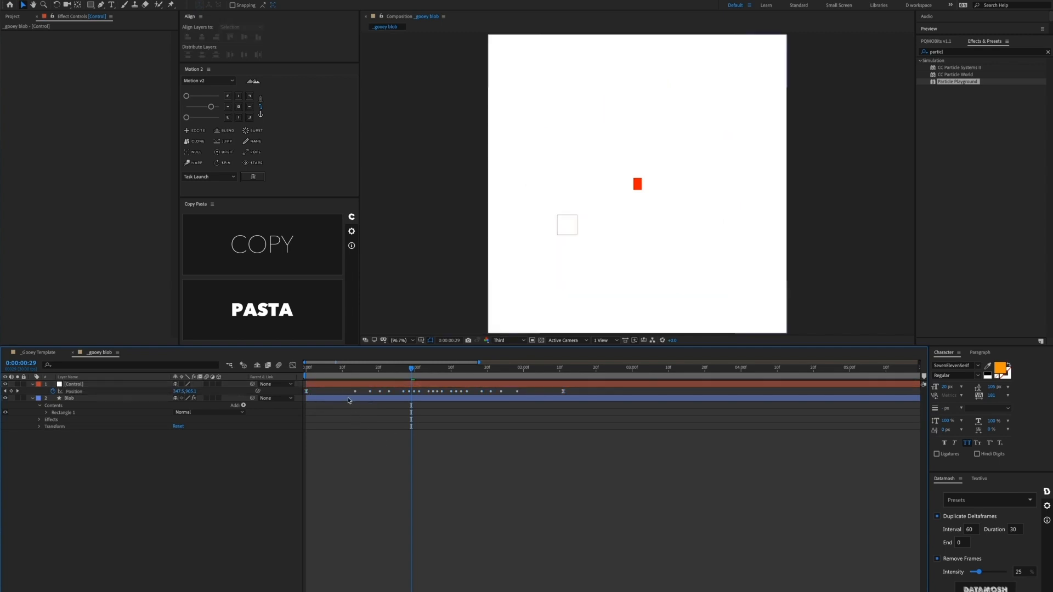
{"action": "left_click", "coordinate": [331, 386]}
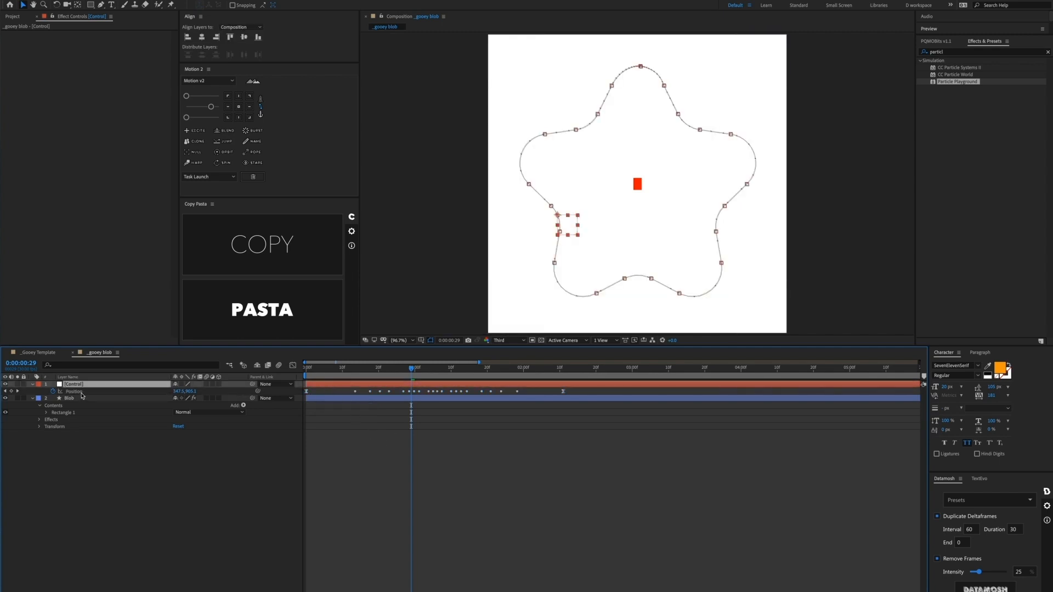
{"action": "left_click", "coordinate": [1047, 52]}
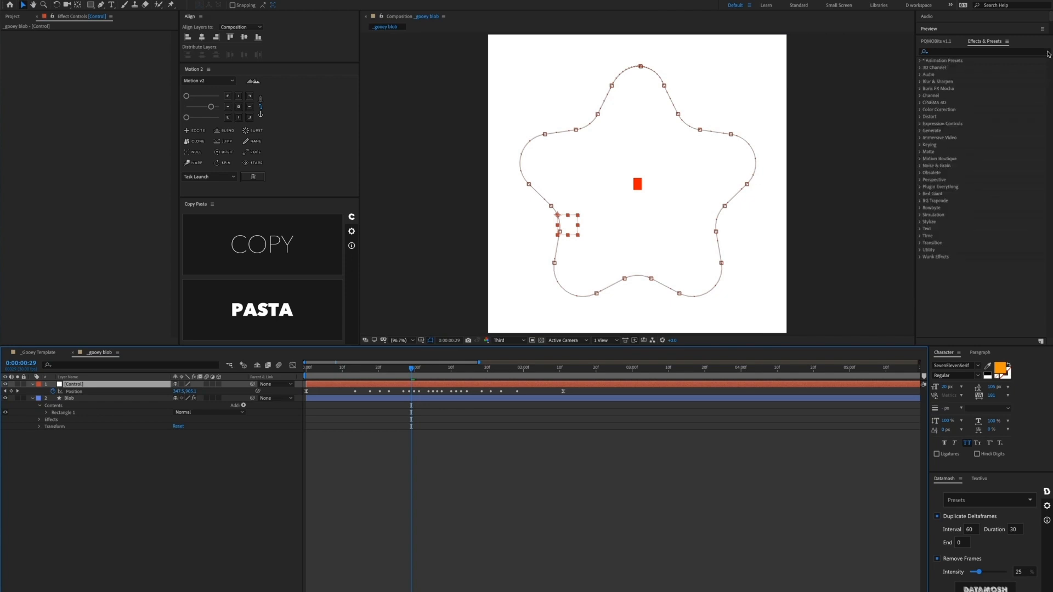
Step: Apply a Layer Control effect from Effects & Presets to the [Control] null
{"action": "left_click", "coordinate": [1025, 50]}
{"action": "type", "text": "layer control"}
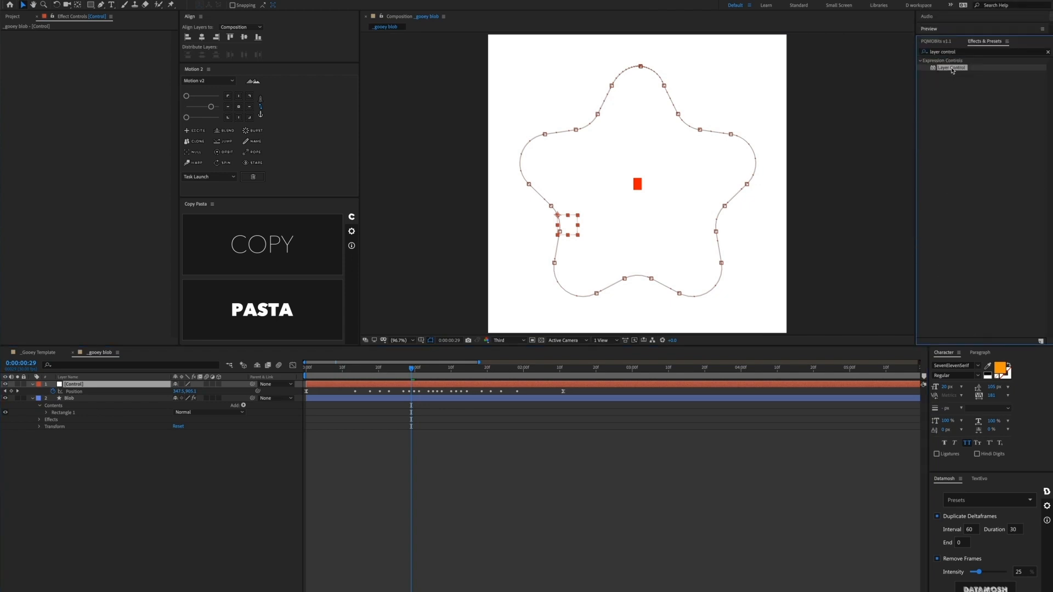
{"action": "left_click_drag", "start_coordinate": [951, 68], "coordinate": [349, 387]}
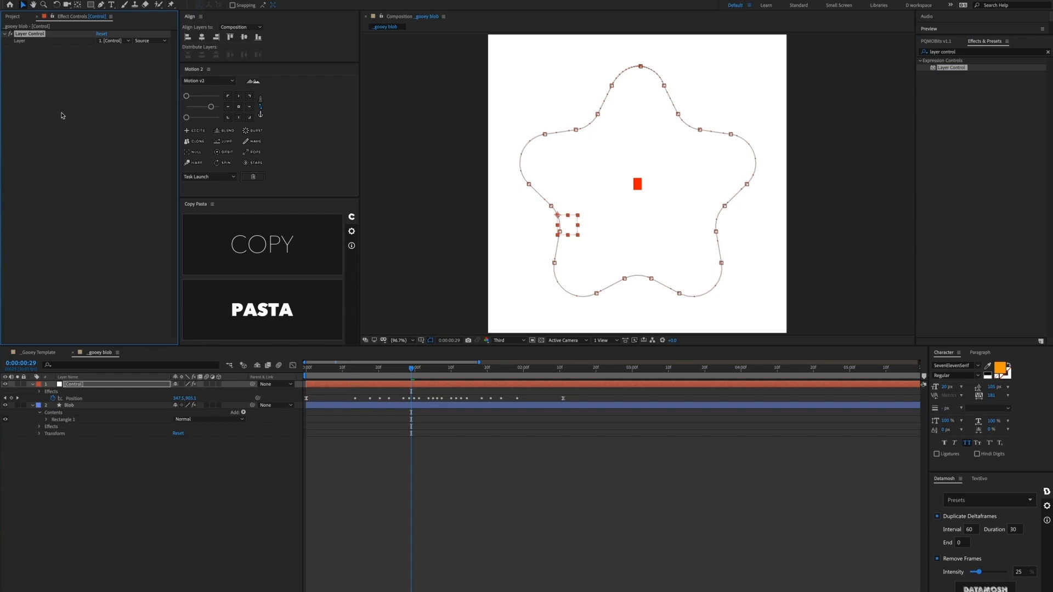
Step: Add an expression to the Blob's Particle Playground cannon Position
{"action": "left_click", "coordinate": [70, 406]}
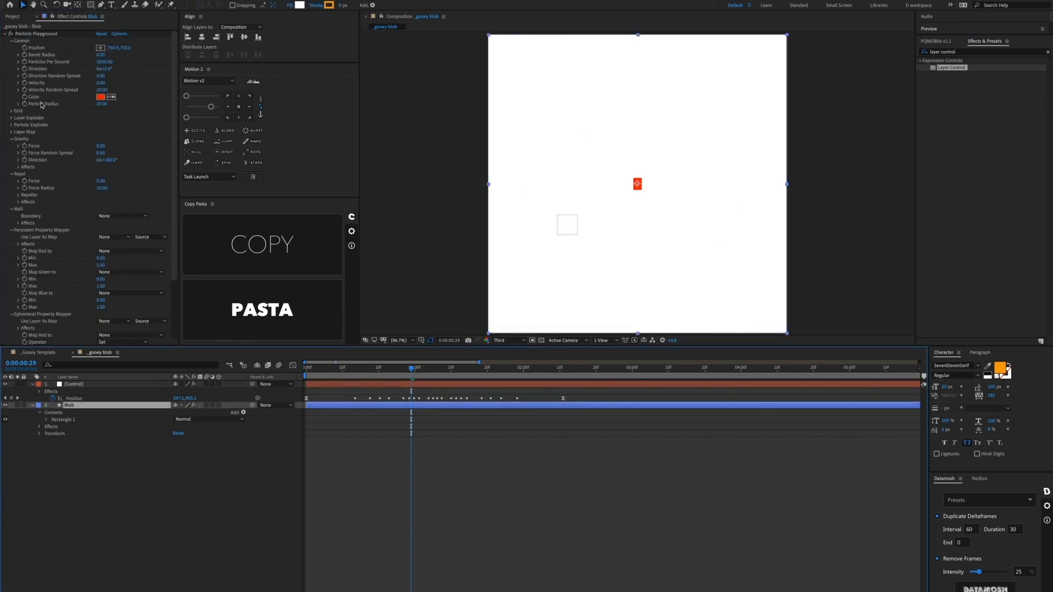
{"action": "left_click", "coordinate": [25, 50], "text": "alt"}
{"action": "left_click", "coordinate": [98, 387]}
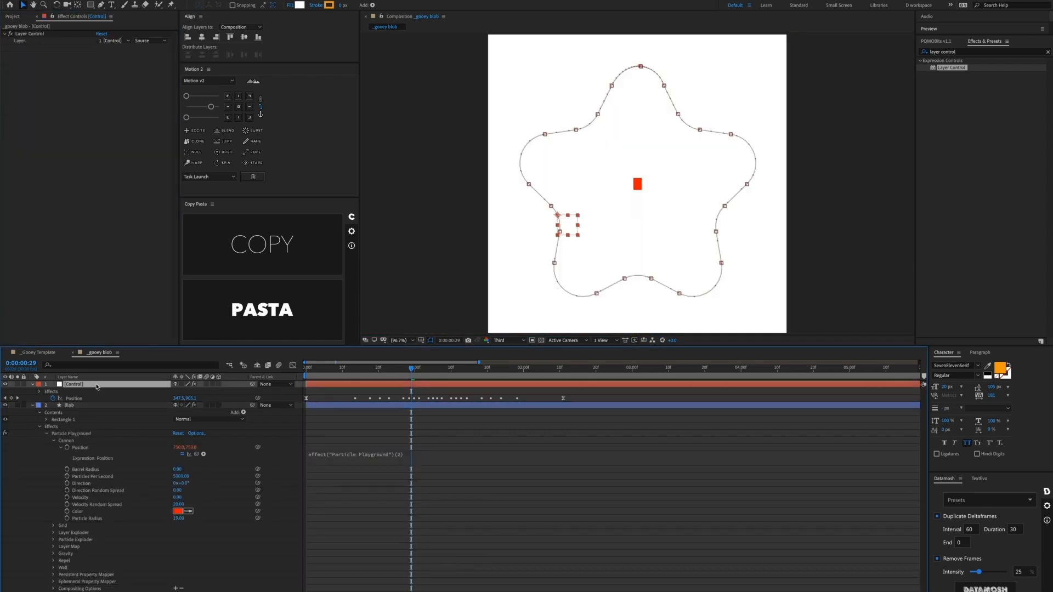
Step: Begin the Position expression with 'pLayer =' pick-whipped to the Layer Control's layer
{"action": "left_click", "coordinate": [393, 453]}
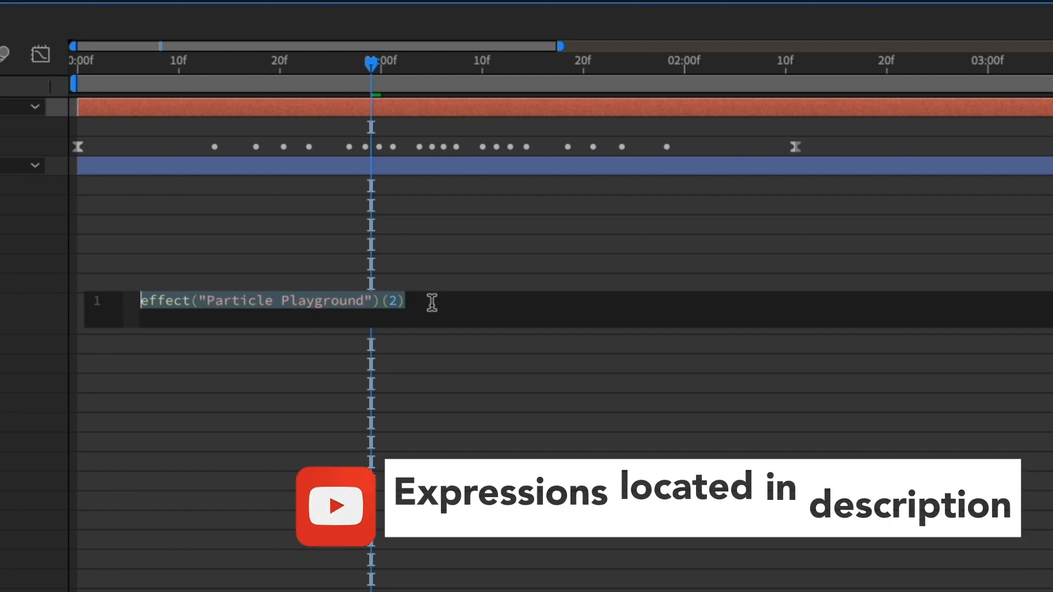
{"action": "type", "text": "pLayer"}
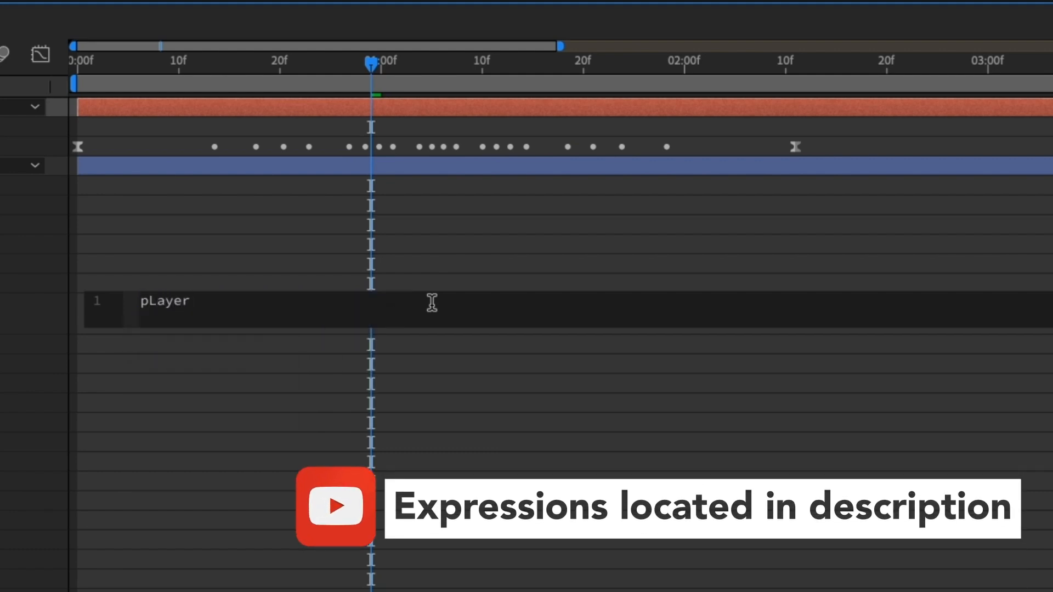
{"action": "type", "text": " ="}
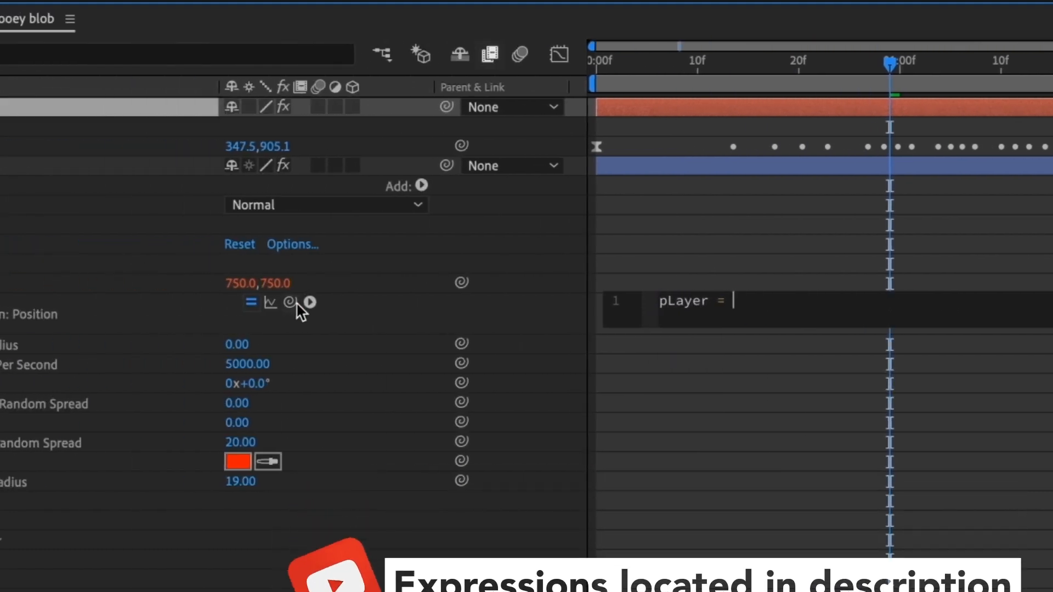
{"action": "left_click_drag", "start_coordinate": [290, 302], "coordinate": [30, 46]}
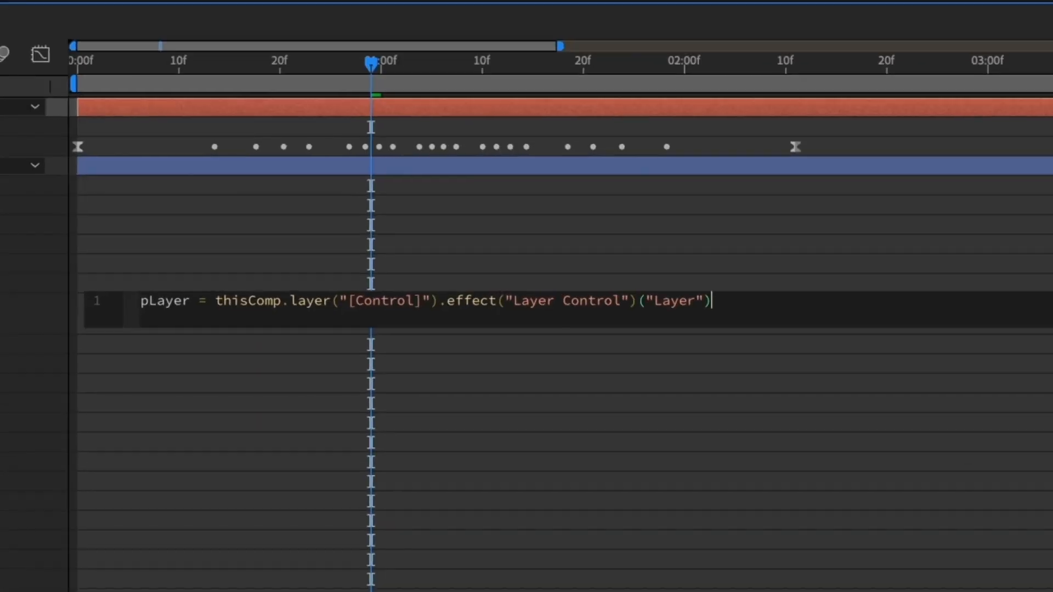
{"action": "type", "text": ";"}
{"action": "key", "text": "Return"}
Step: Complete the expression with 'pLayer.transform.position' and commit it
{"action": "type", "text": "pLayer"}
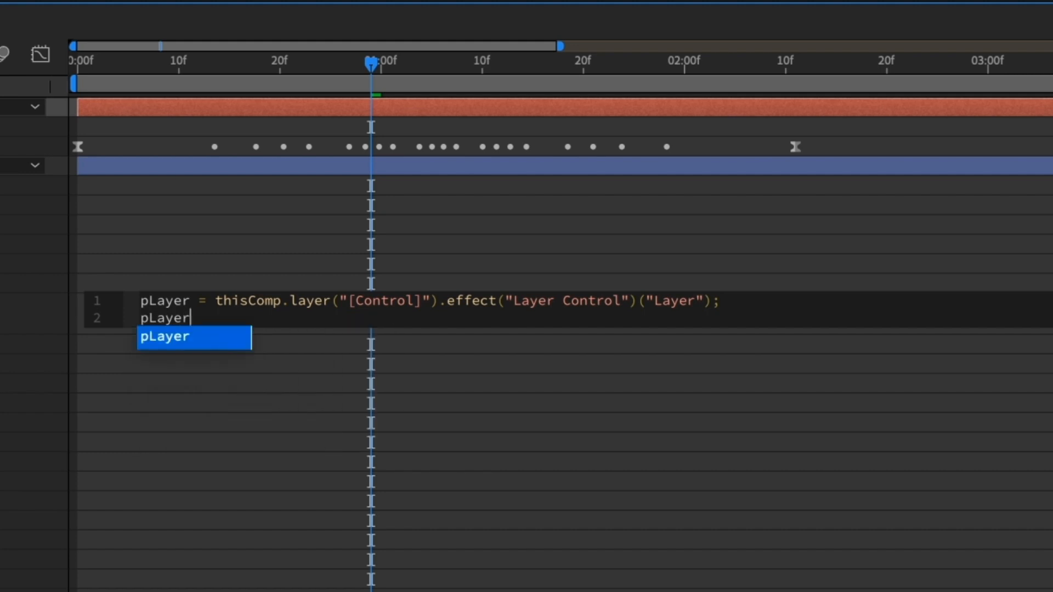
{"action": "type", "text": ".trans"}
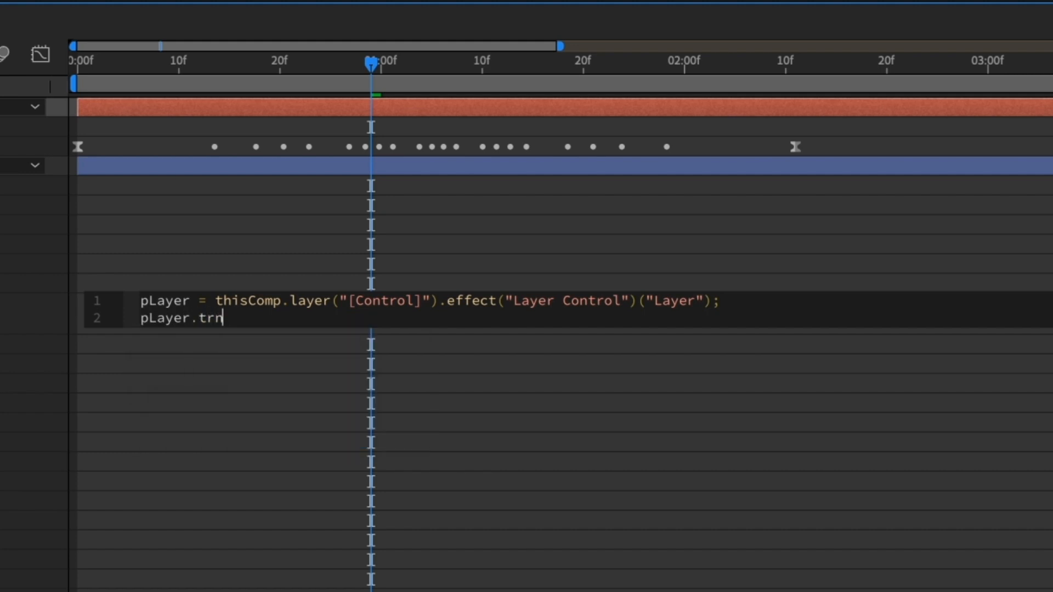
{"action": "key", "text": "BackSpace"}
{"action": "key", "text": "BackSpace"}
{"action": "type", "text": "ans"}
{"action": "key", "text": "Return"}
{"action": "type", "text": ".pos"}
{"action": "key", "text": "Return"}
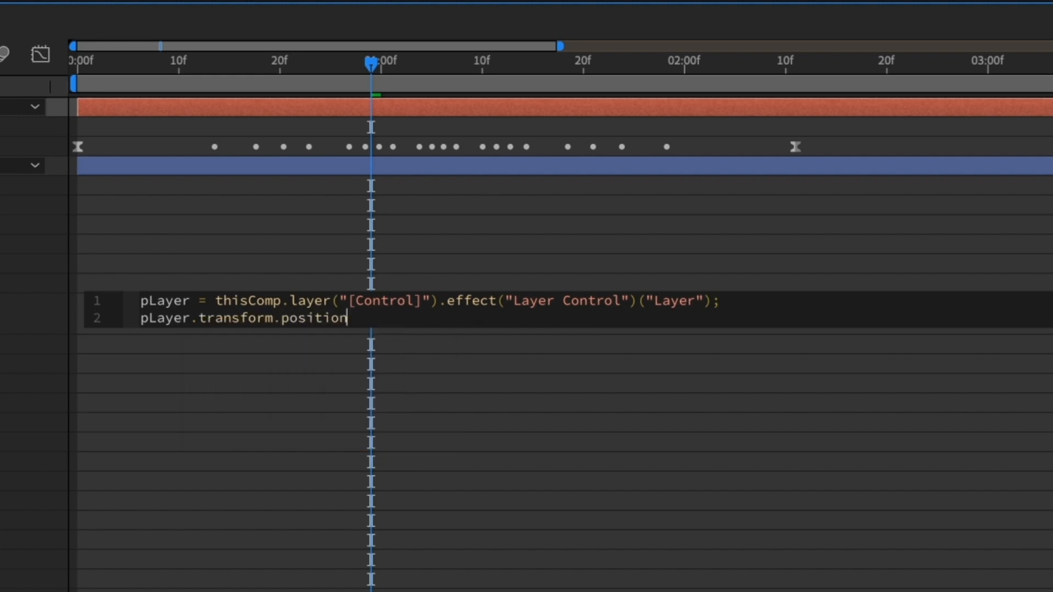
{"action": "left_click", "coordinate": [271, 199]}
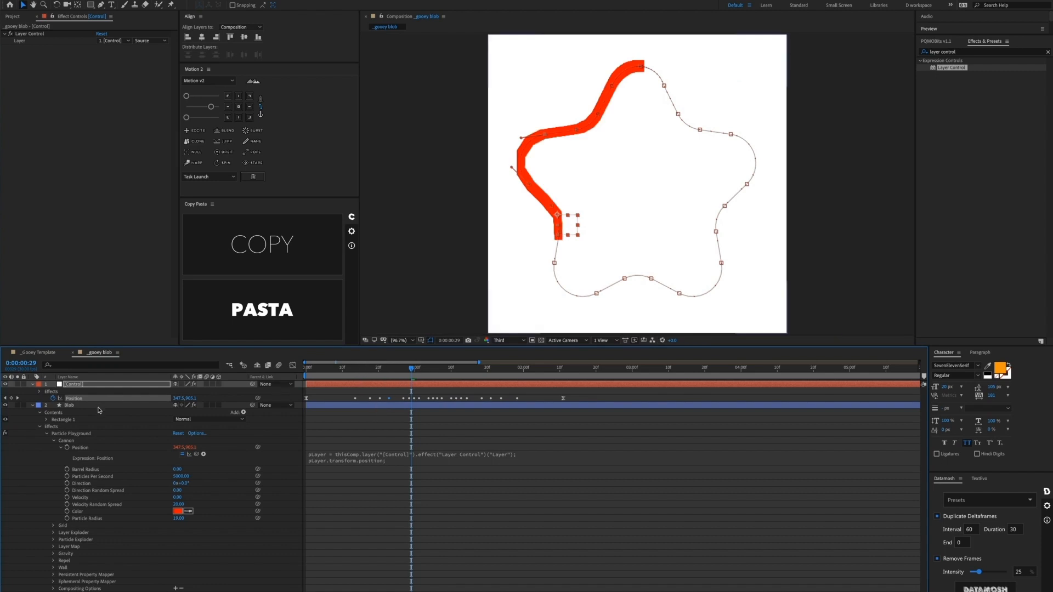
{"action": "left_click", "coordinate": [76, 386]}
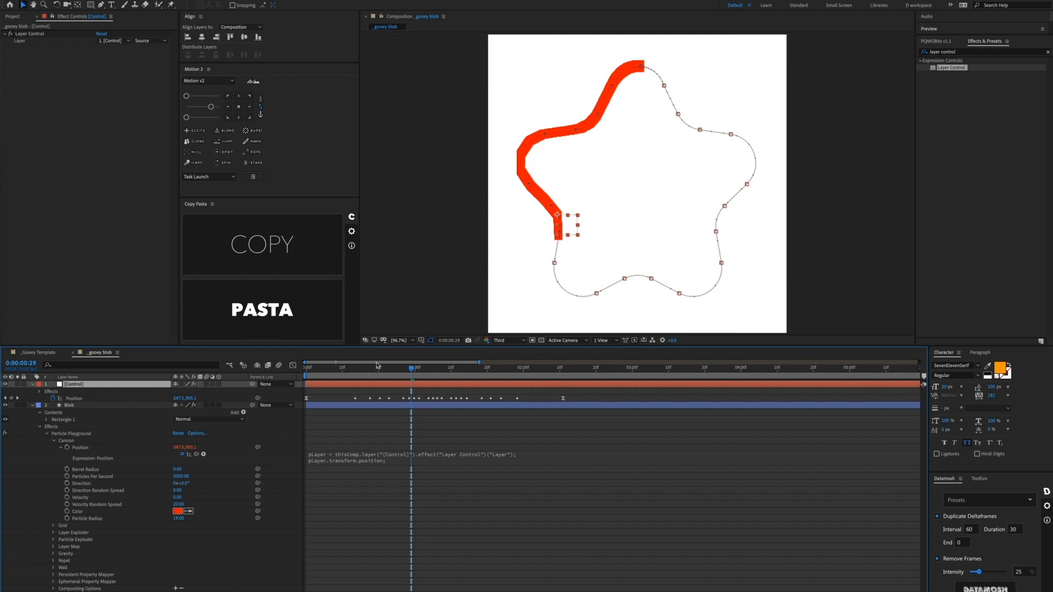
Step: Apply a Slider Control effect to the [Control] layer
{"action": "left_click", "coordinate": [344, 367]}
{"action": "left_click_drag", "start_coordinate": [343, 367], "coordinate": [423, 364]}
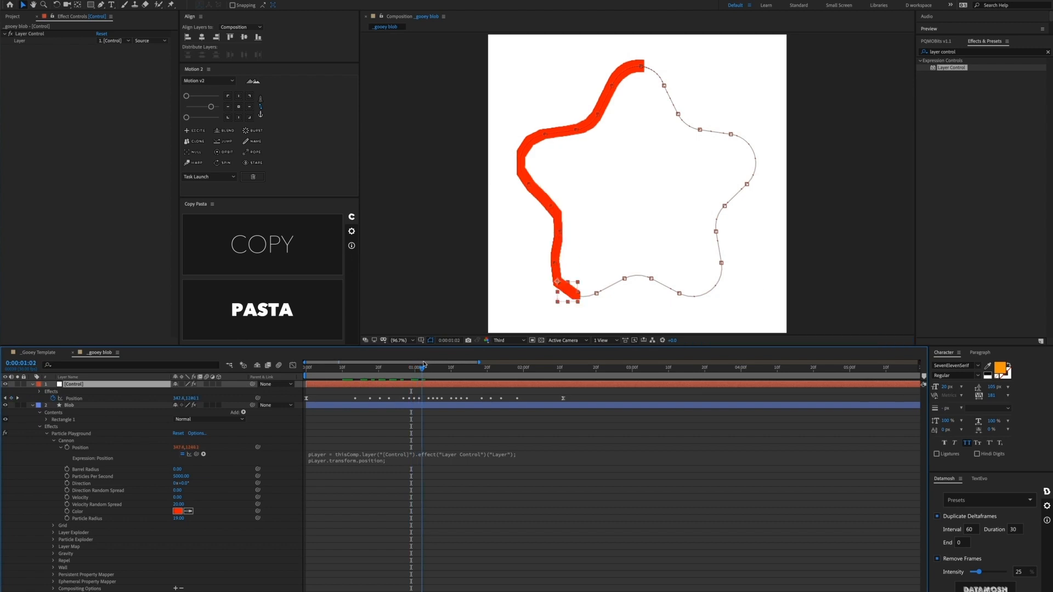
{"action": "left_click", "coordinate": [338, 391]}
{"action": "left_click", "coordinate": [339, 386]}
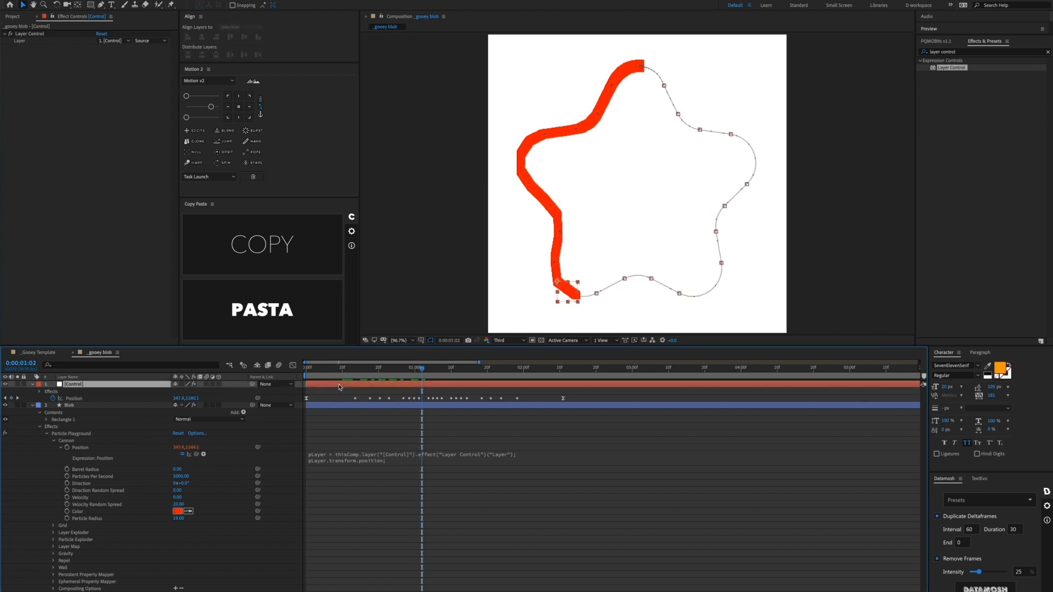
{"action": "left_click", "coordinate": [1048, 52]}
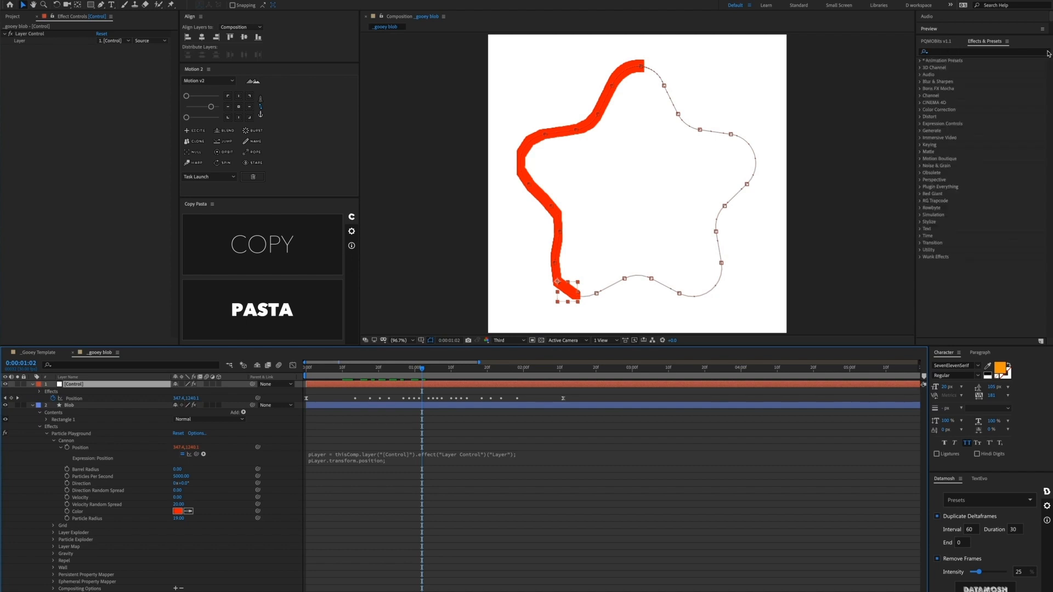
{"action": "left_click", "coordinate": [1010, 54]}
{"action": "type", "text": "s"}
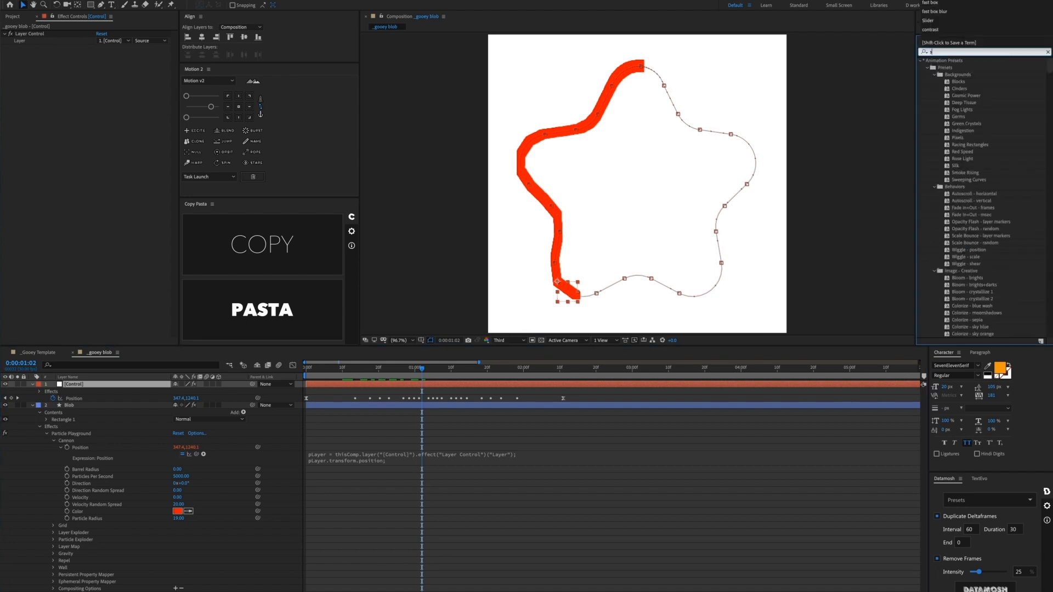
{"action": "type", "text": "lider con"}
{"action": "left_click_drag", "start_coordinate": [951, 68], "coordinate": [415, 384]}
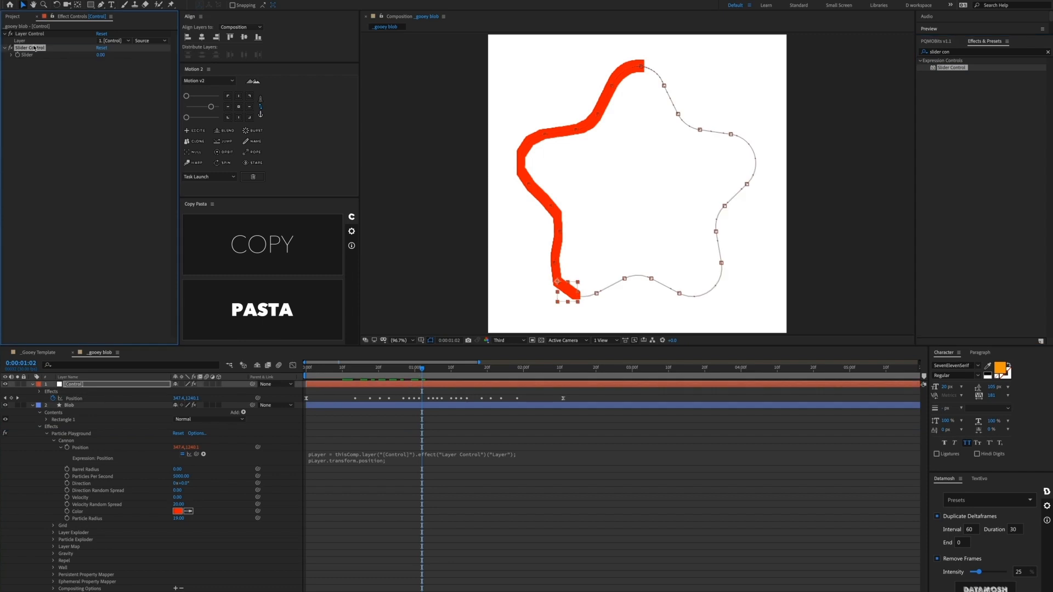
Step: Rename the new slider effect to 'Stretch'
{"action": "key", "text": "Return"}
{"action": "type", "text": "Str"}
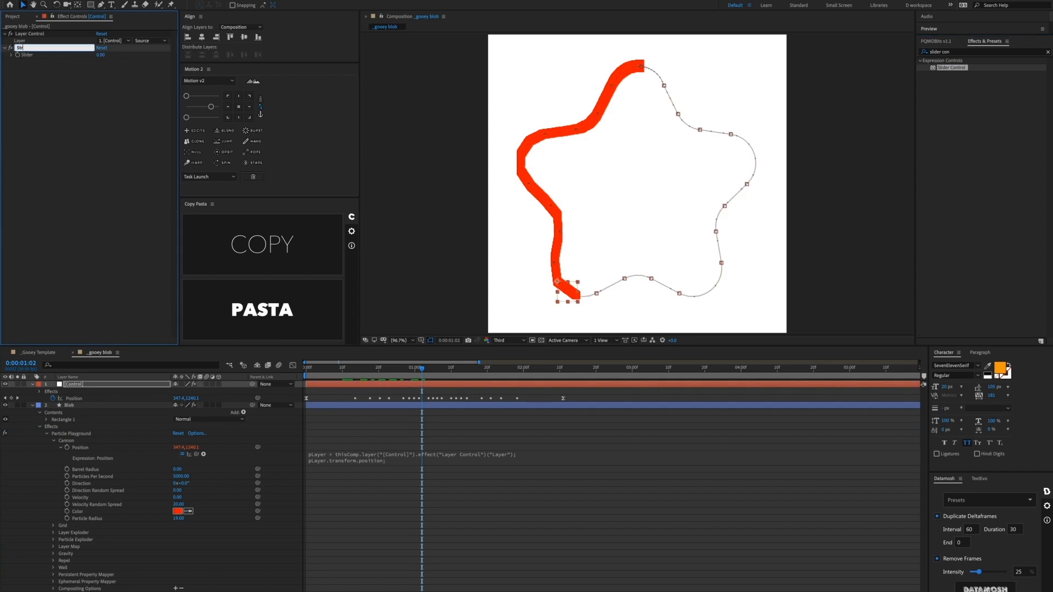
{"action": "type", "text": "etch"}
{"action": "key", "text": "Return"}
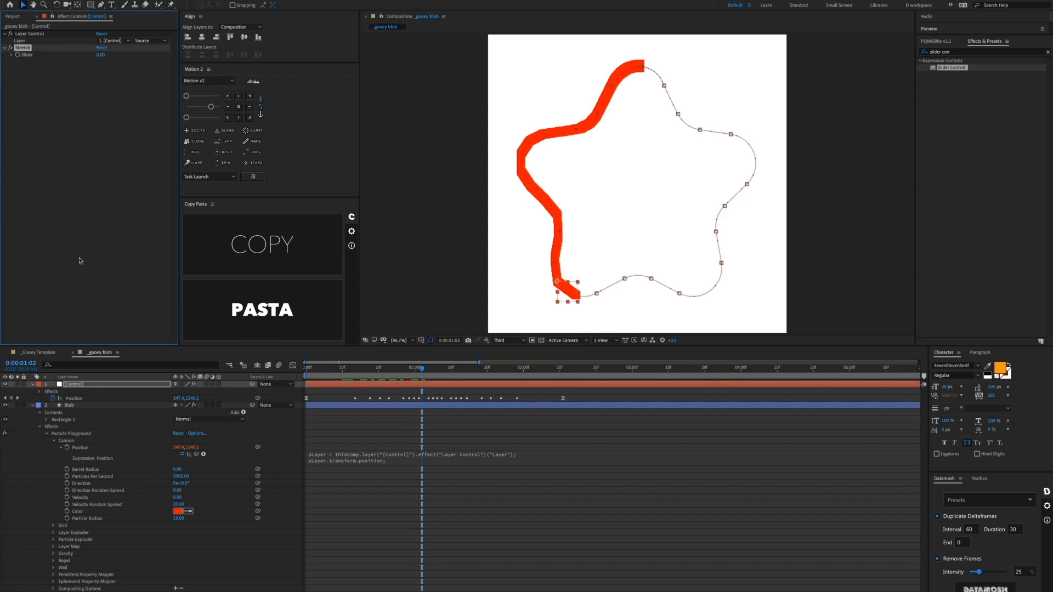
{"action": "left_click", "coordinate": [324, 438]}
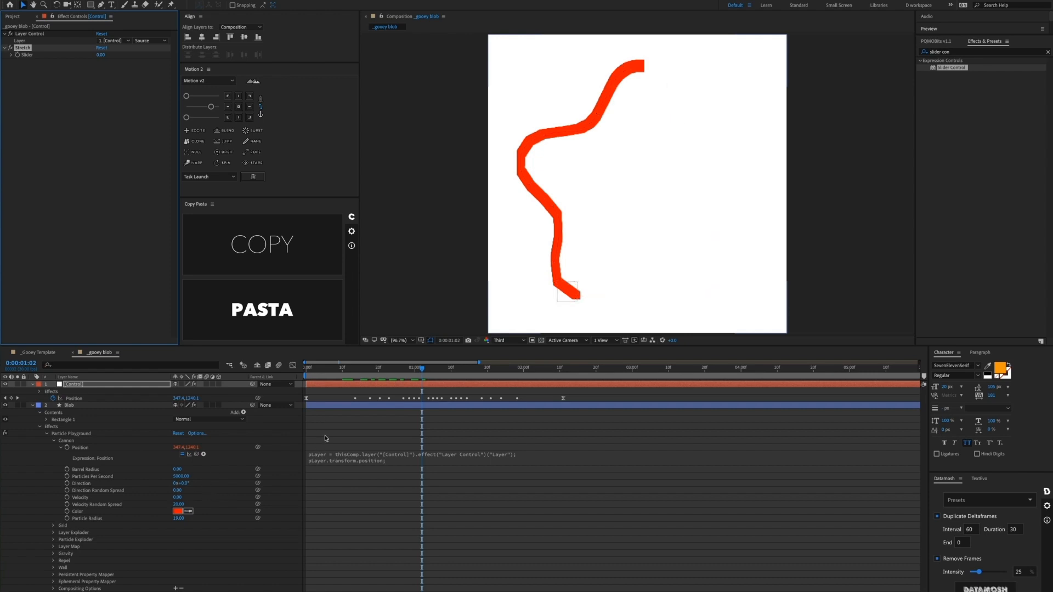
Step: Set the Blob's Ephemeral Property Mapper to use the Blob layer as its map
{"action": "left_click", "coordinate": [91, 406]}
{"action": "scroll", "coordinate": [43, 288], "scroll_direction": "down", "scroll_amount": 3}
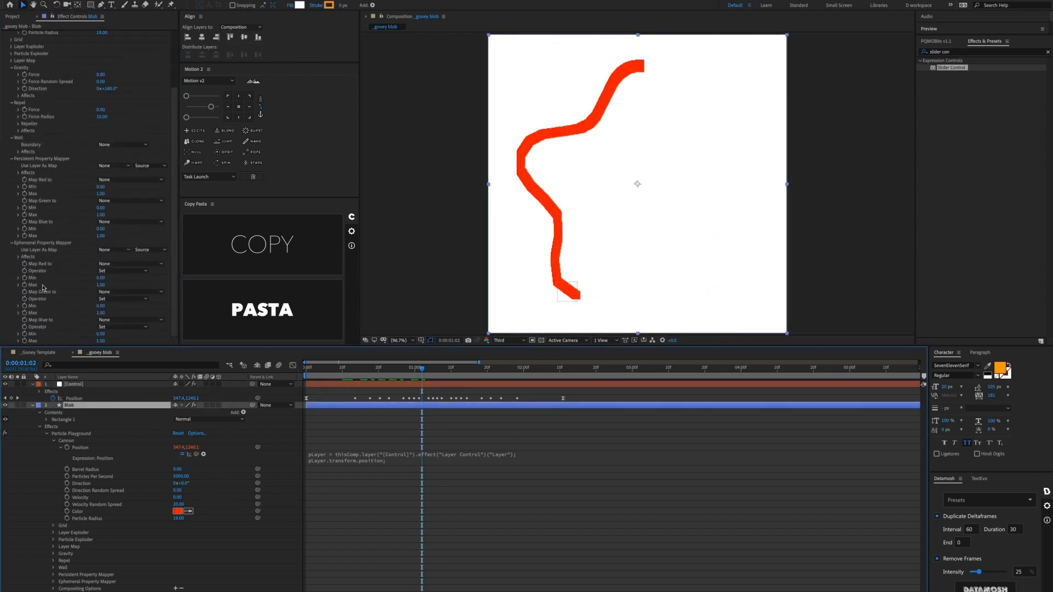
{"action": "left_click", "coordinate": [11, 159]}
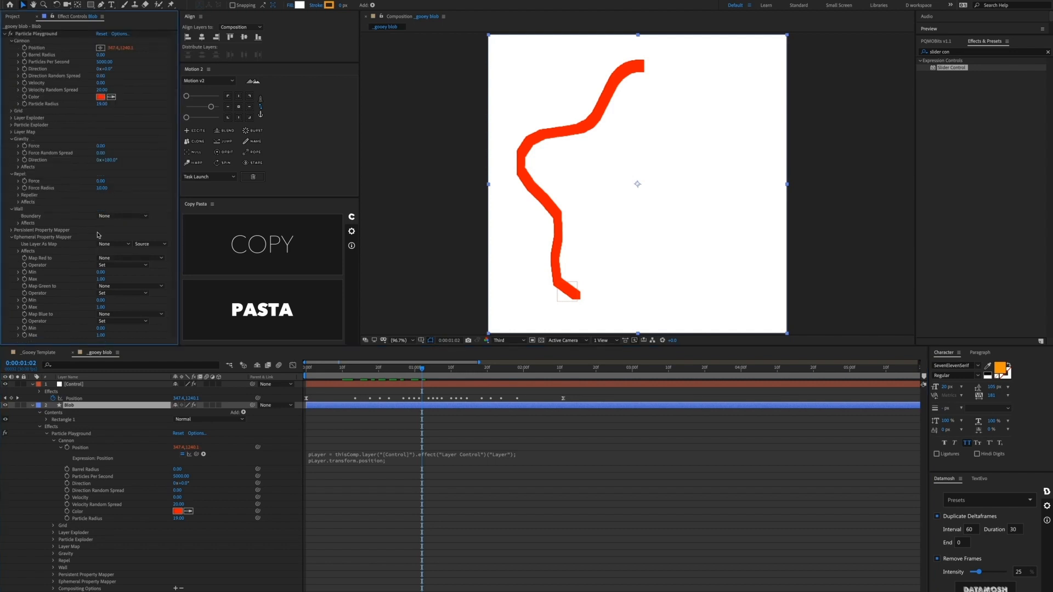
{"action": "left_click", "coordinate": [114, 244]}
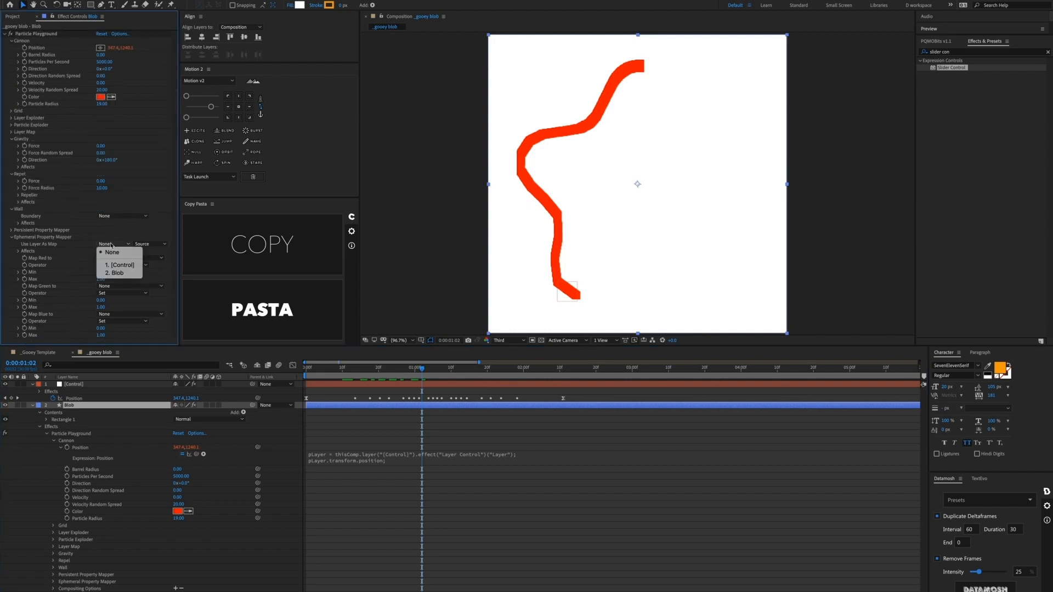
{"action": "left_click", "coordinate": [122, 273]}
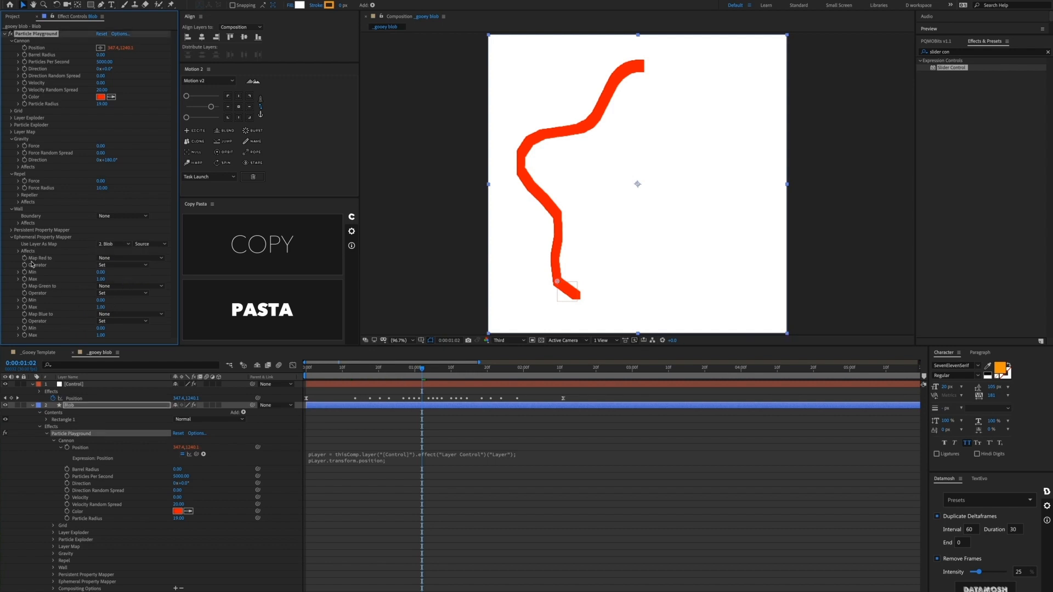
Step: Map the red channel to Scale with a maximum of 0
{"action": "left_click", "coordinate": [104, 258]}
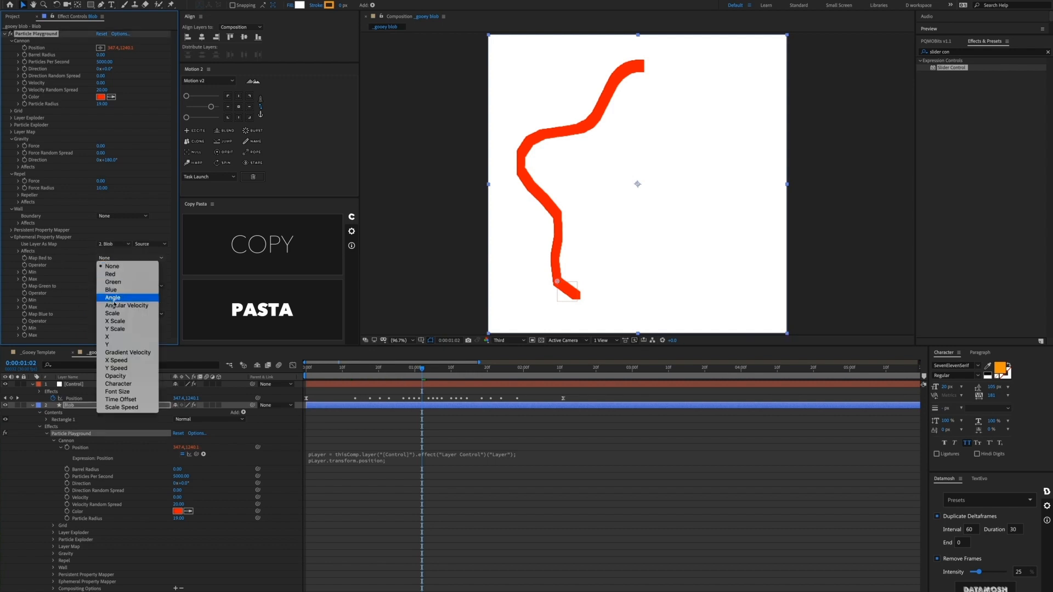
{"action": "left_click", "coordinate": [122, 315]}
{"action": "left_click", "coordinate": [103, 279]}
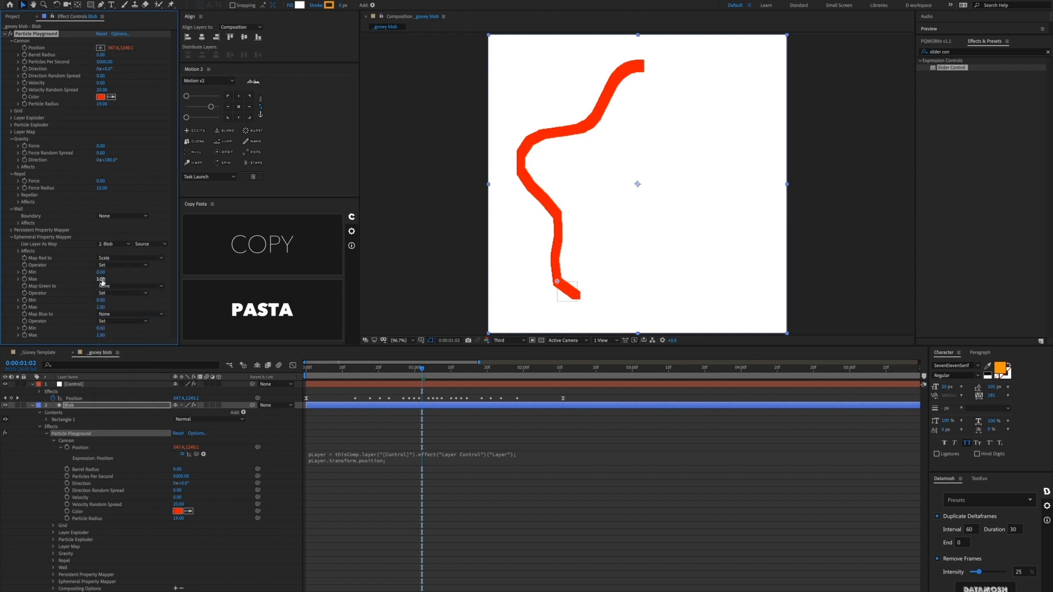
{"action": "type", "text": "1"}
{"action": "key", "text": "Return"}
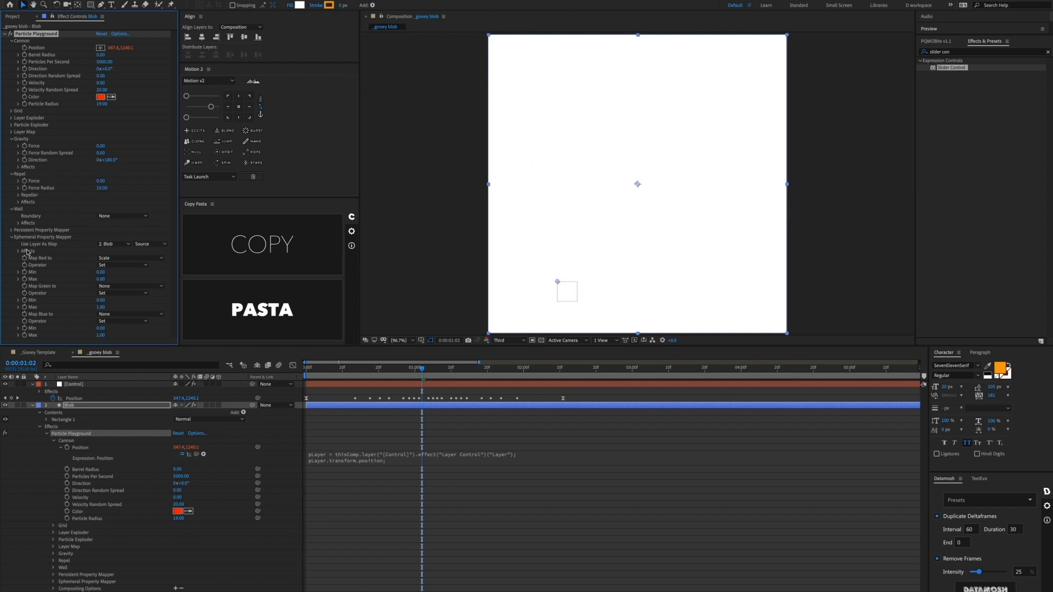
Step: Add an expression to the mapper's Older/Younger than property
{"action": "left_click", "coordinate": [19, 251]}
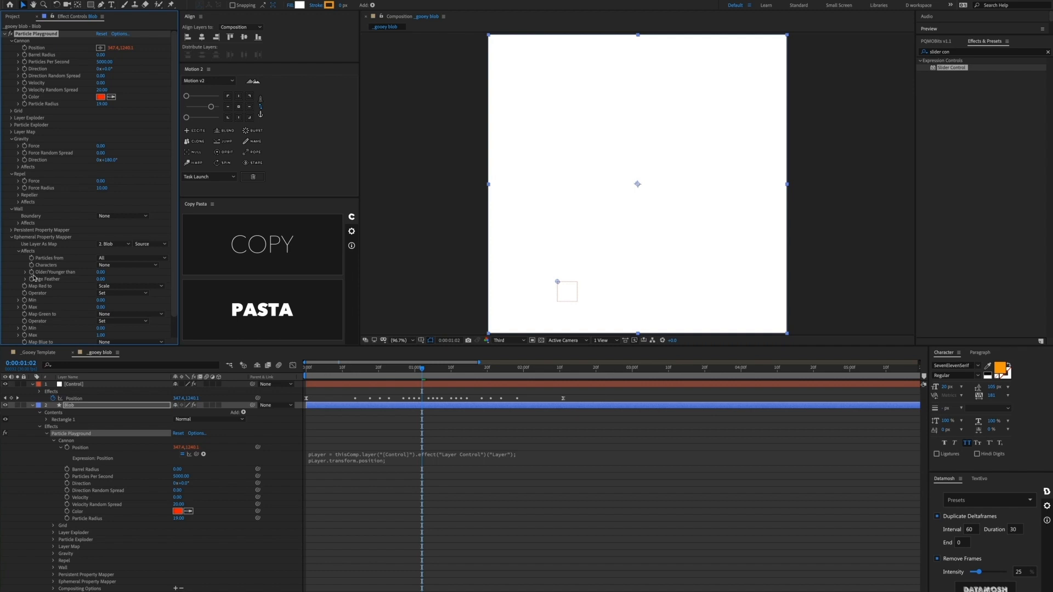
{"action": "left_click", "coordinate": [31, 273], "text": "alt"}
{"action": "scroll", "coordinate": [365, 518], "scroll_direction": "up", "scroll_amount": 4}
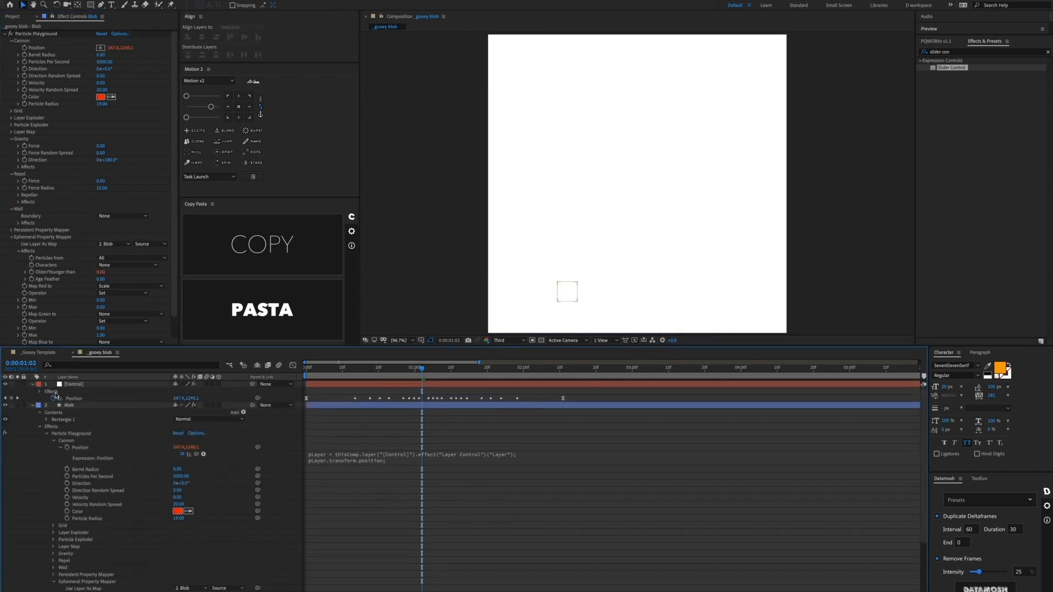
Step: Set the Older/Younger than expression to the [Control] Stretch slider divided by 800
{"action": "left_click", "coordinate": [81, 386]}
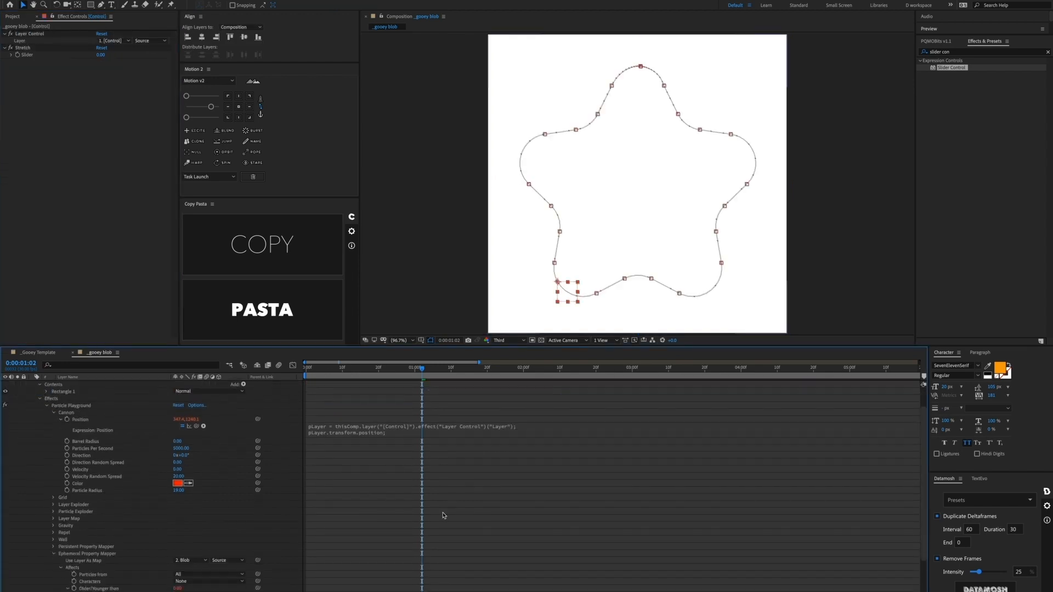
{"action": "scroll", "coordinate": [361, 508], "scroll_direction": "down", "scroll_amount": 5}
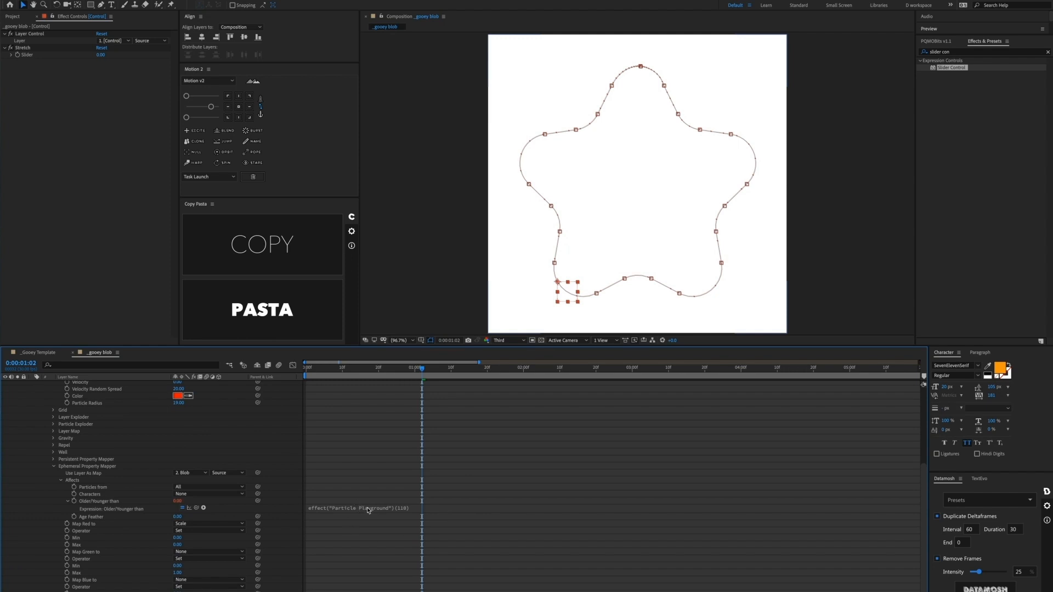
{"action": "left_click", "coordinate": [368, 508]}
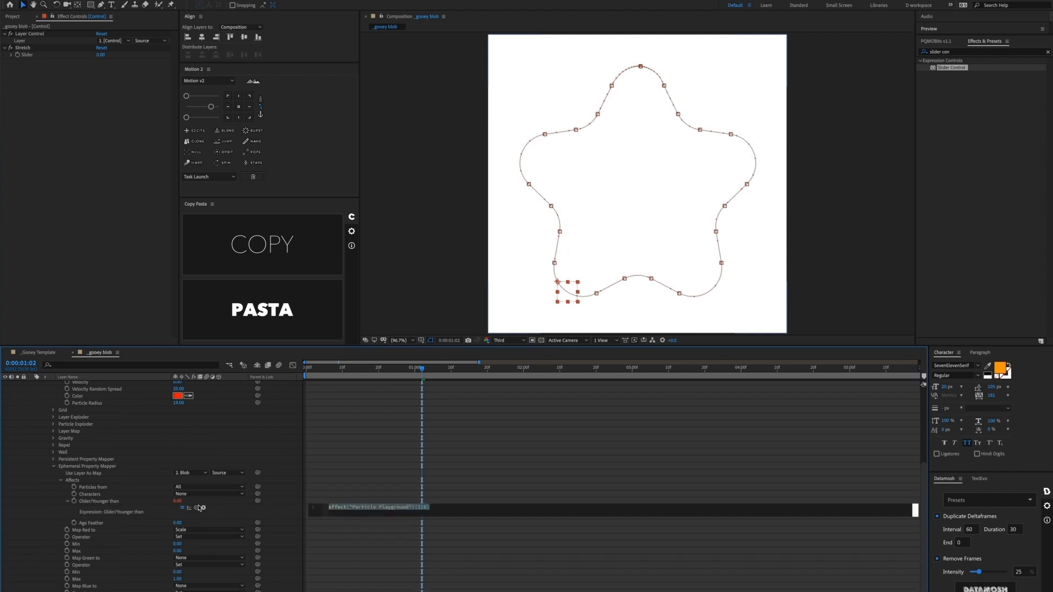
{"action": "left_click_drag", "start_coordinate": [196, 508], "coordinate": [37, 56]}
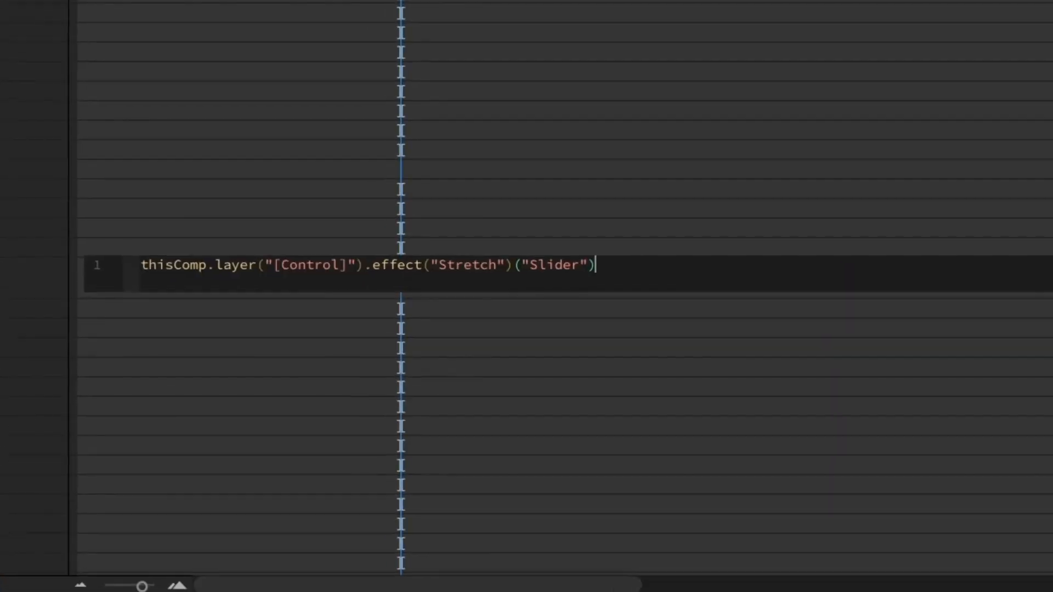
{"action": "type", "text": "/800;"}
Step: Copy the Stretch/800 expression into a new Age Feather expression
{"action": "key", "text": "ctrl+a"}
{"action": "key", "text": "super+c"}
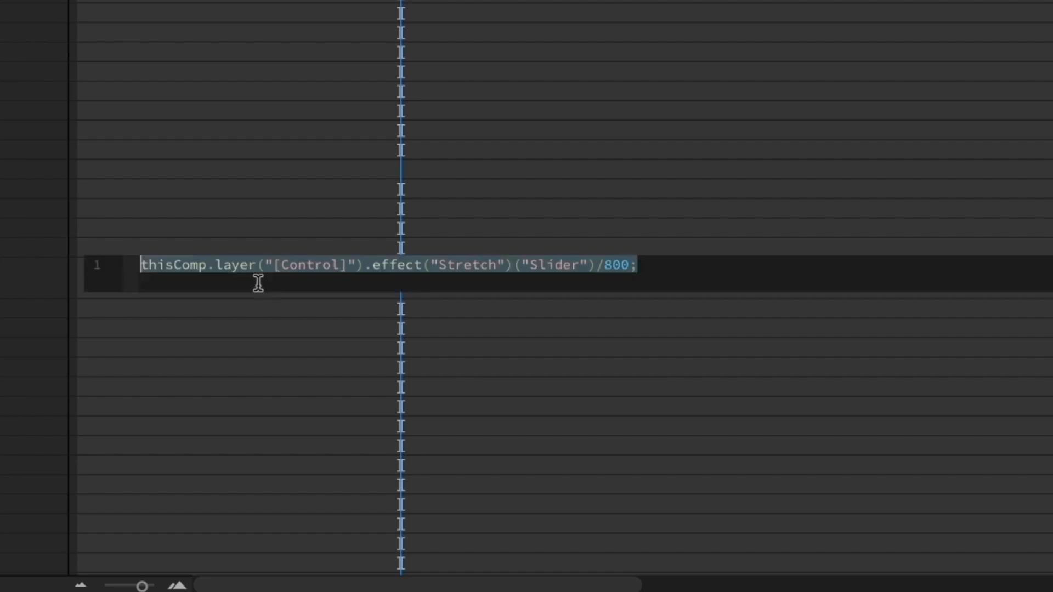
{"action": "left_click", "coordinate": [252, 165]}
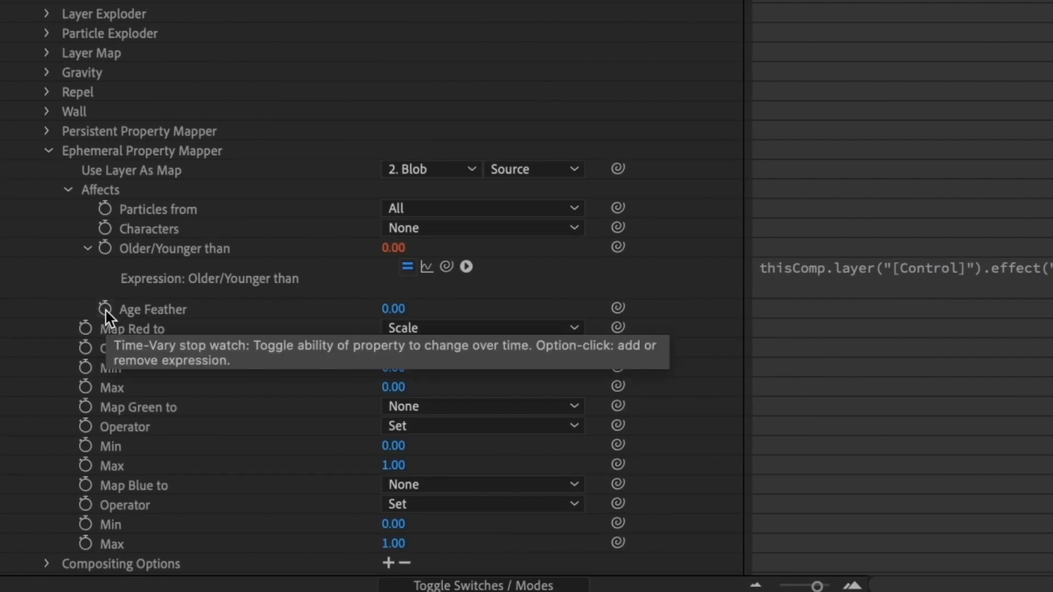
{"action": "left_click", "coordinate": [102, 310], "text": "alt"}
{"action": "key", "text": "super+v"}
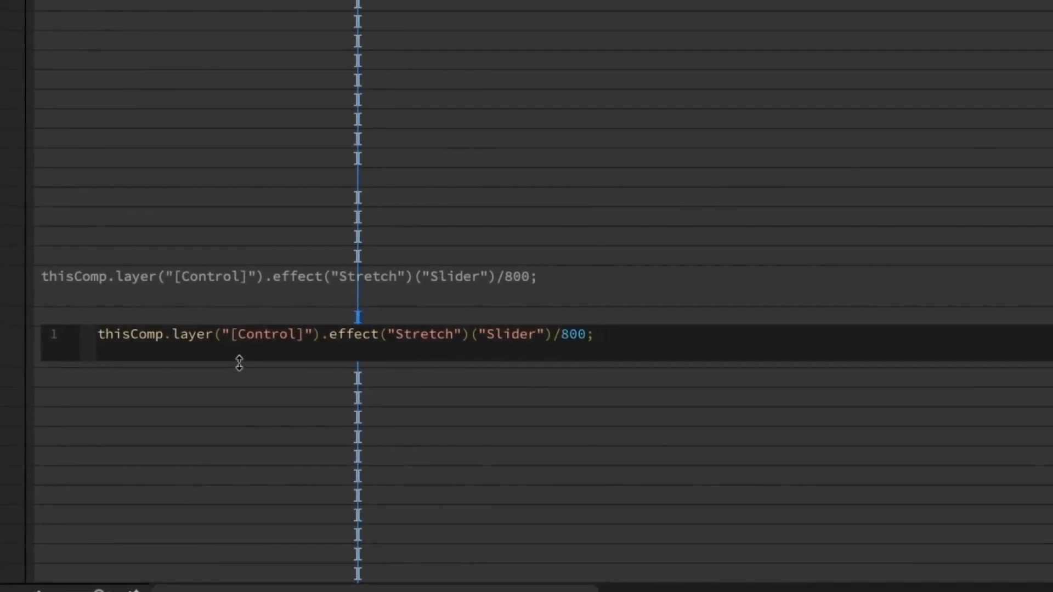
Step: Extend Age Feather to add a second Stretch slider term divided by 1000
{"action": "left_click", "coordinate": [593, 332]}
{"action": "type", "text": ")"}
{"action": "type", "text": "{"}
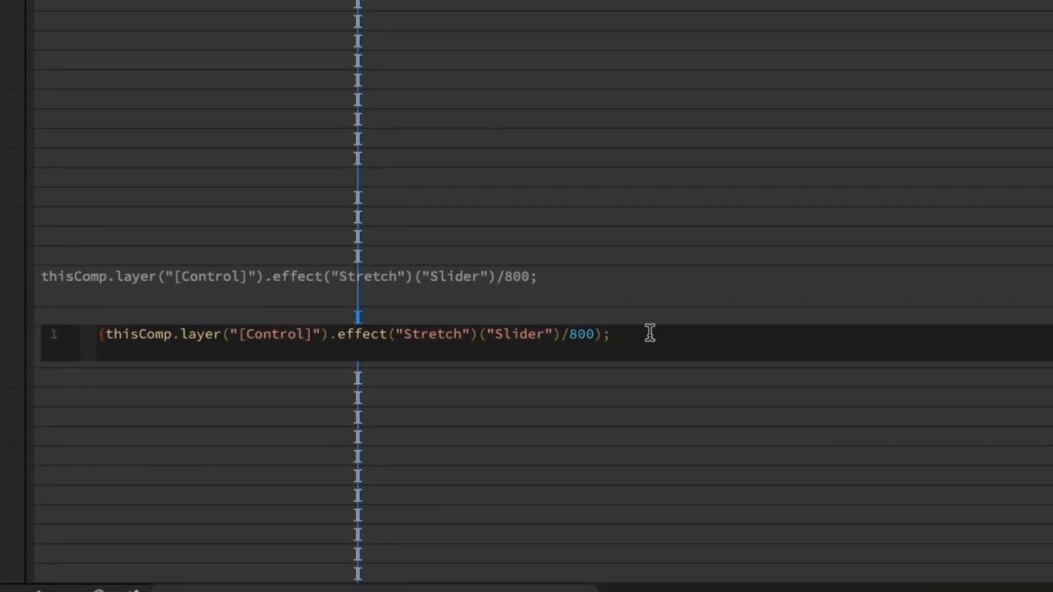
{"action": "left_click", "coordinate": [649, 334]}
{"action": "key", "text": "Left"}
{"action": "type", "text": "+"}
{"action": "key", "text": "ctrl+v"}
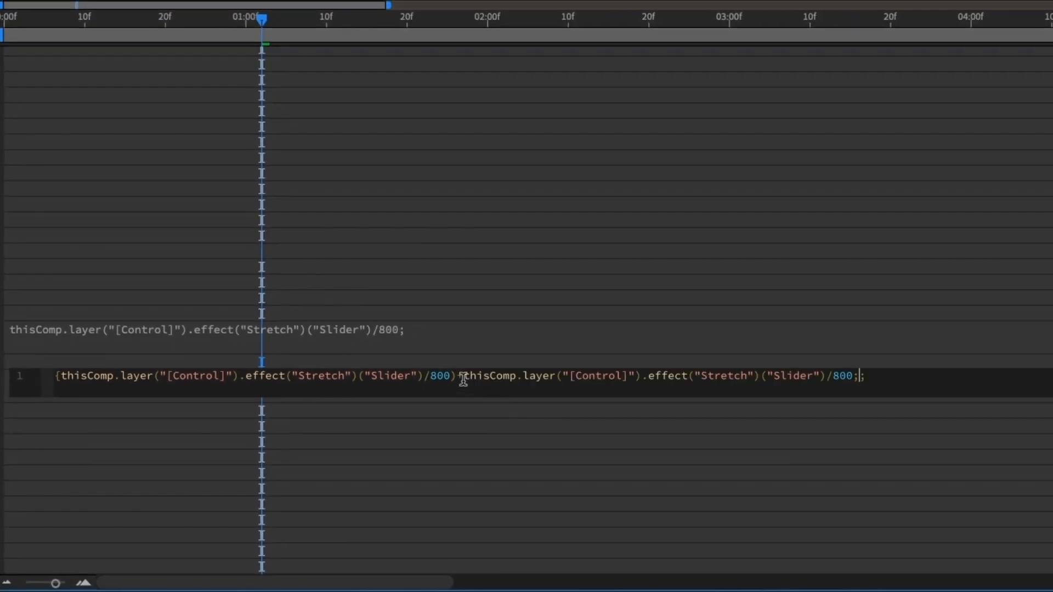
{"action": "type", "text": "("}
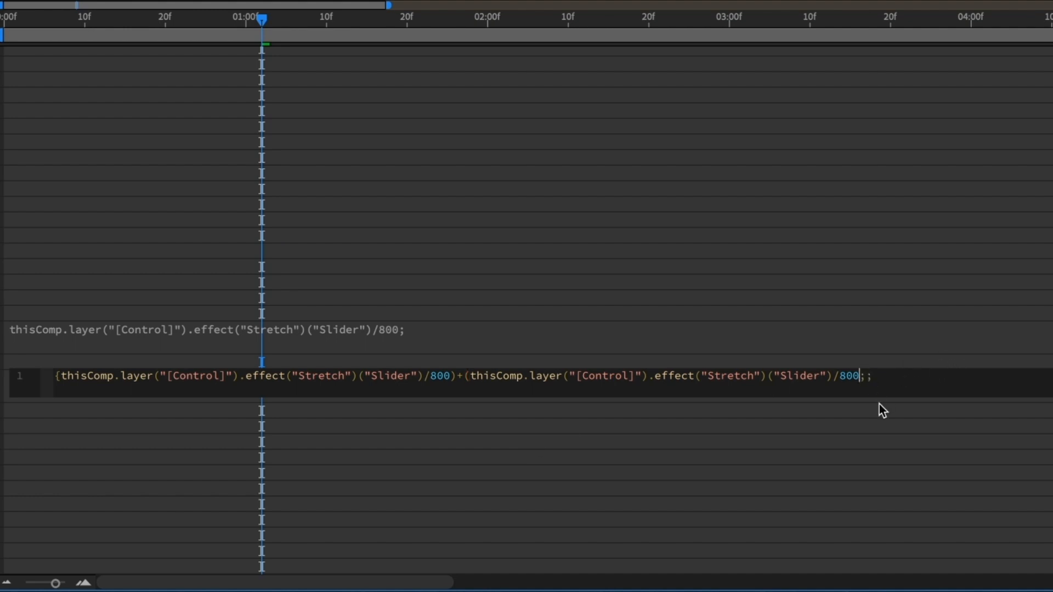
{"action": "key", "text": "BackSpace"}
{"action": "key", "text": "BackSpace"}
{"action": "key", "text": "BackSpace"}
{"action": "type", "text": "1"}
{"action": "left_click", "coordinate": [119, 189]}
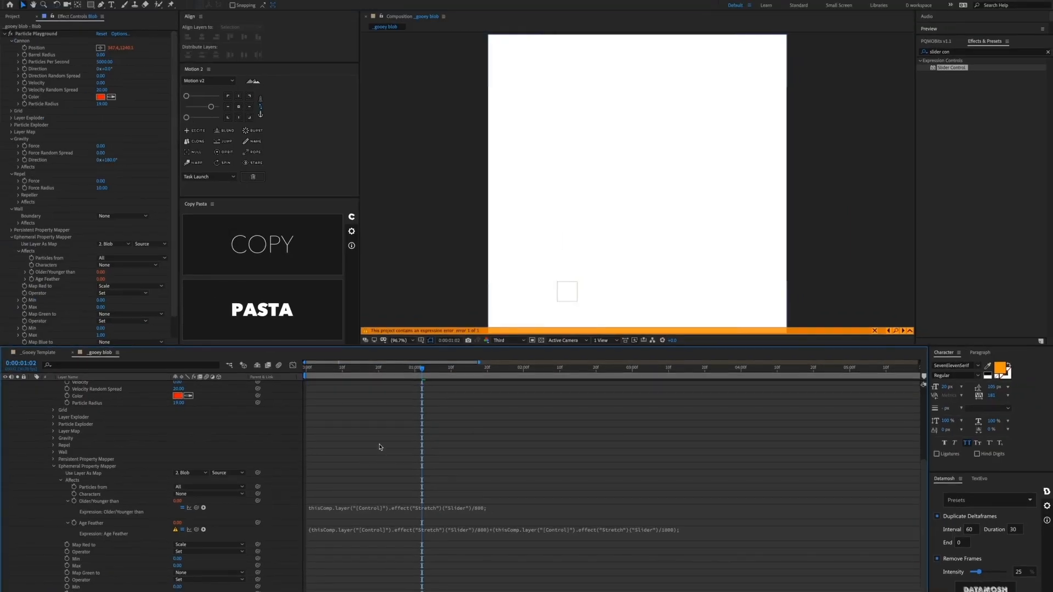
Step: Fix the syntax error in the Age Feather expression and commit it
{"action": "left_click", "coordinate": [363, 530]}
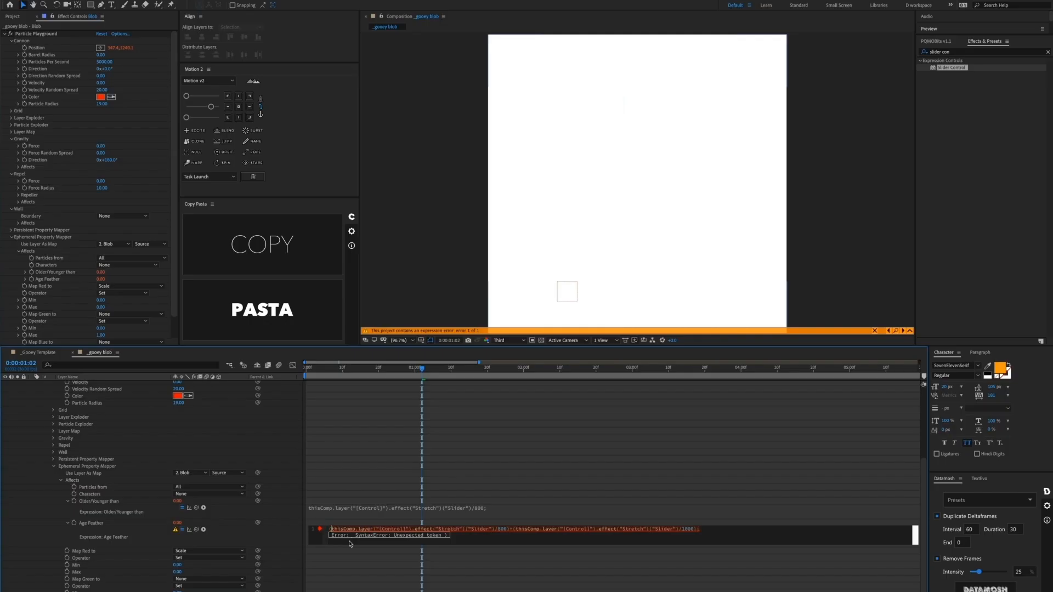
{"action": "key", "text": "ctrl+a"}
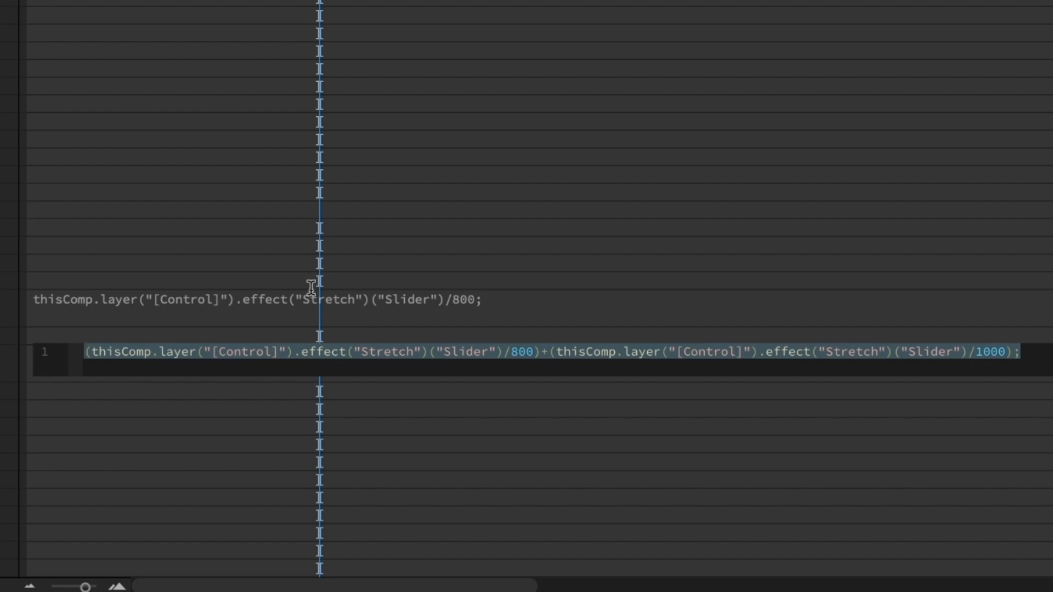
{"action": "left_click", "coordinate": [282, 213]}
{"action": "scroll", "coordinate": [236, 192], "scroll_direction": "up", "scroll_amount": 5}
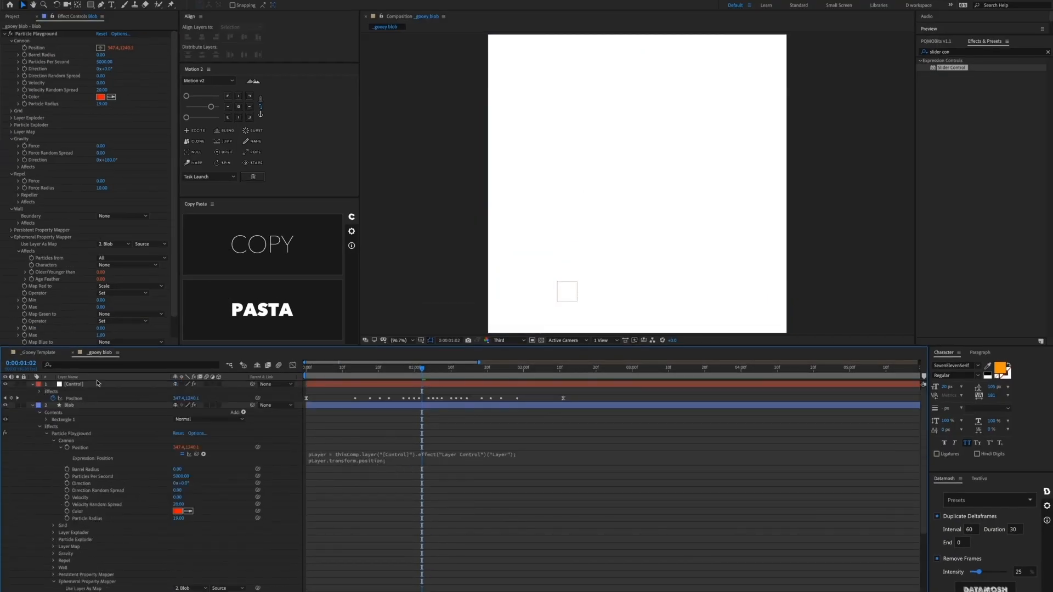
Step: Scrub the [Control] Stretch slider up to about 46 and check the lengthened trail
{"action": "left_click", "coordinate": [97, 383]}
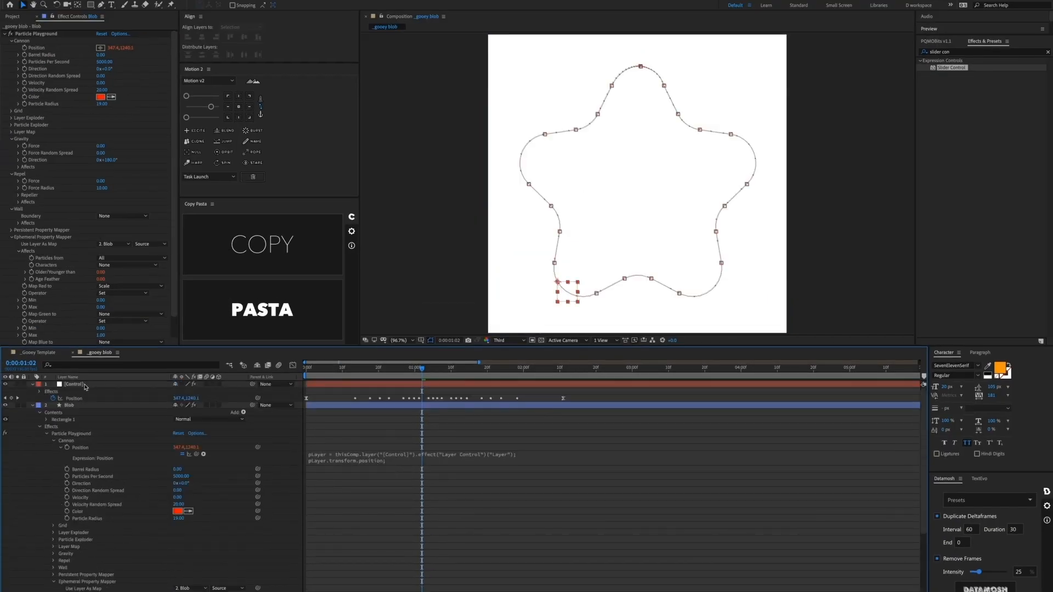
{"action": "left_click_drag", "start_coordinate": [101, 54], "coordinate": [118, 56]}
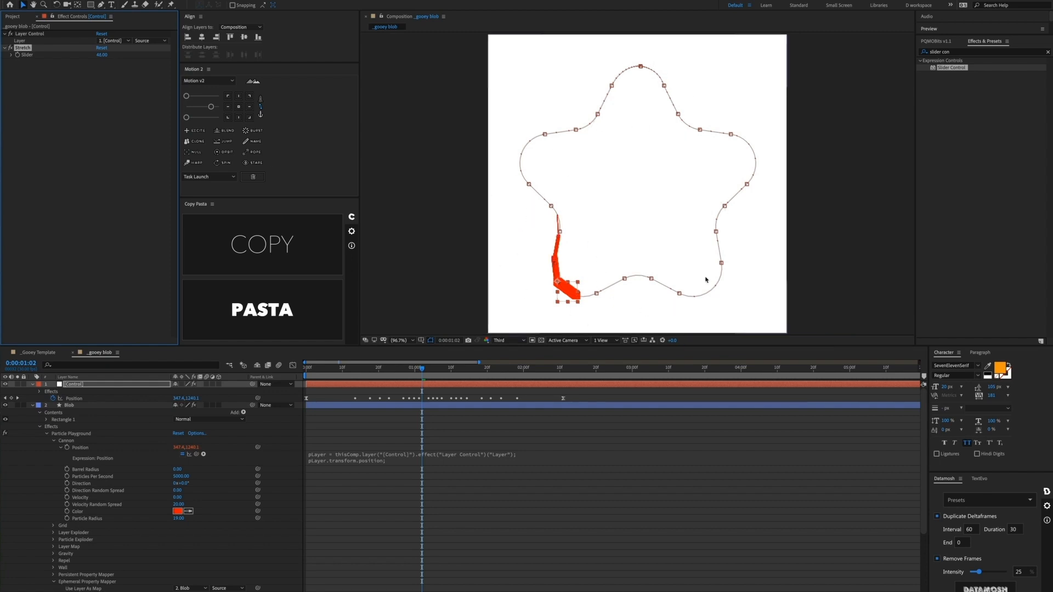
{"action": "left_click_drag", "start_coordinate": [410, 372], "coordinate": [430, 368]}
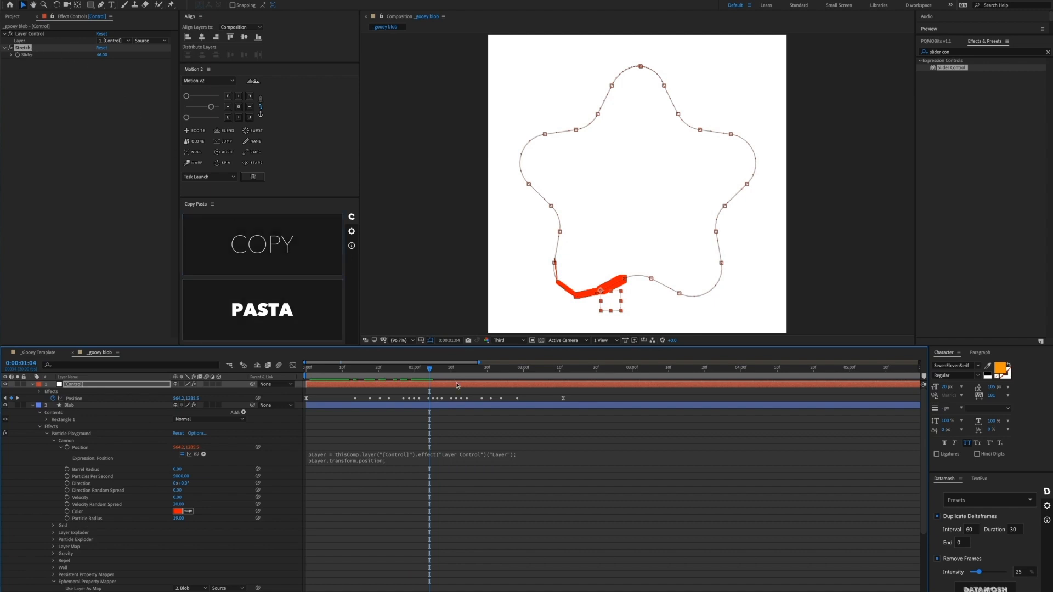
{"action": "left_click", "coordinate": [100, 408]}
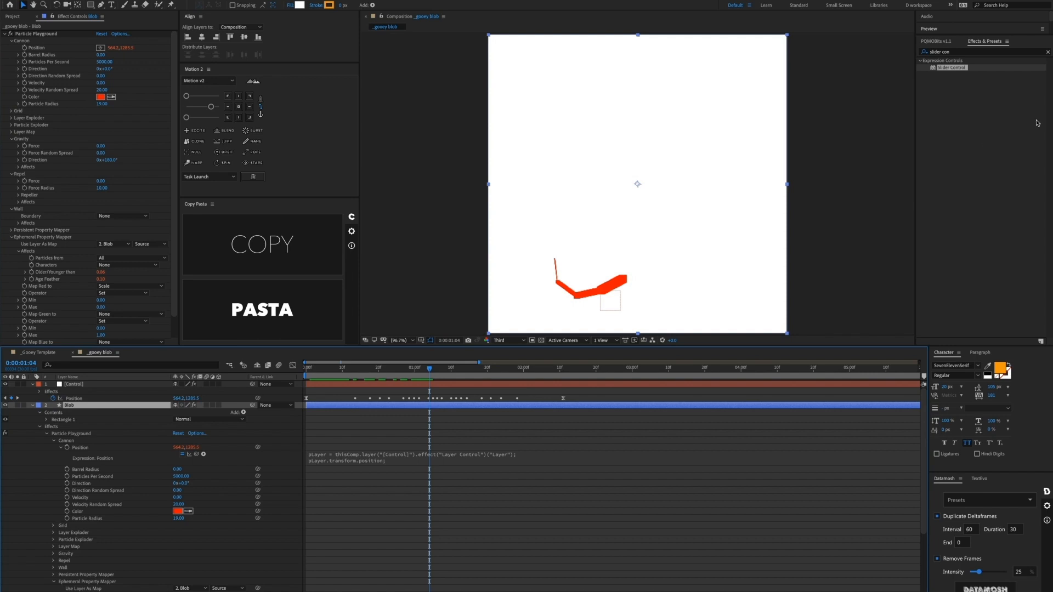
Step: Apply Fast Box Blur and Curves effects to the Blob layer
{"action": "left_click", "coordinate": [1047, 51]}
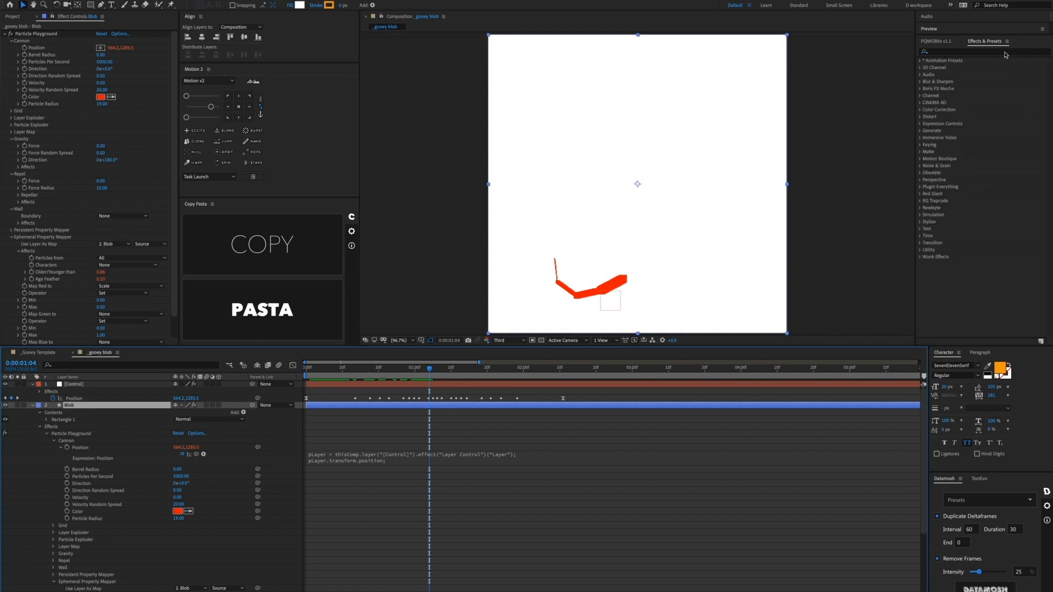
{"action": "left_click", "coordinate": [1003, 51]}
{"action": "type", "text": "fast b"}
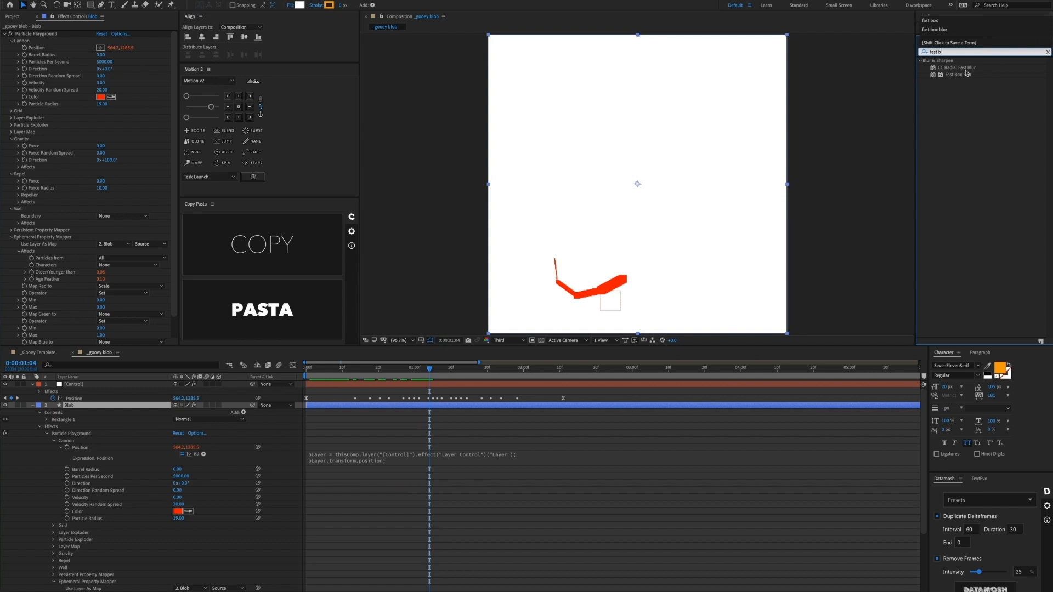
{"action": "left_click_drag", "start_coordinate": [966, 73], "coordinate": [688, 260]}
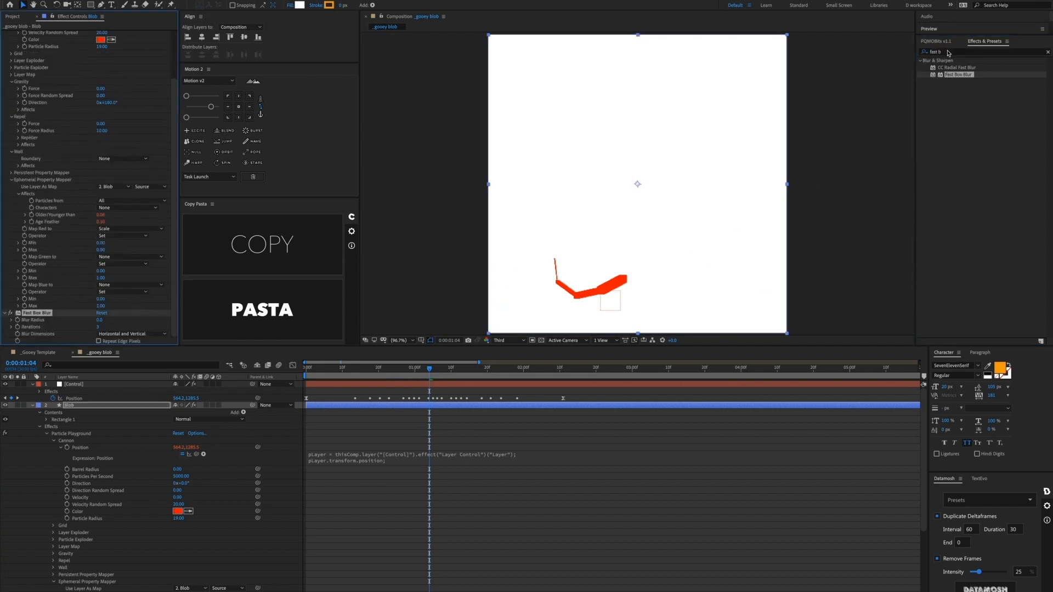
{"action": "left_click", "coordinate": [931, 53]}
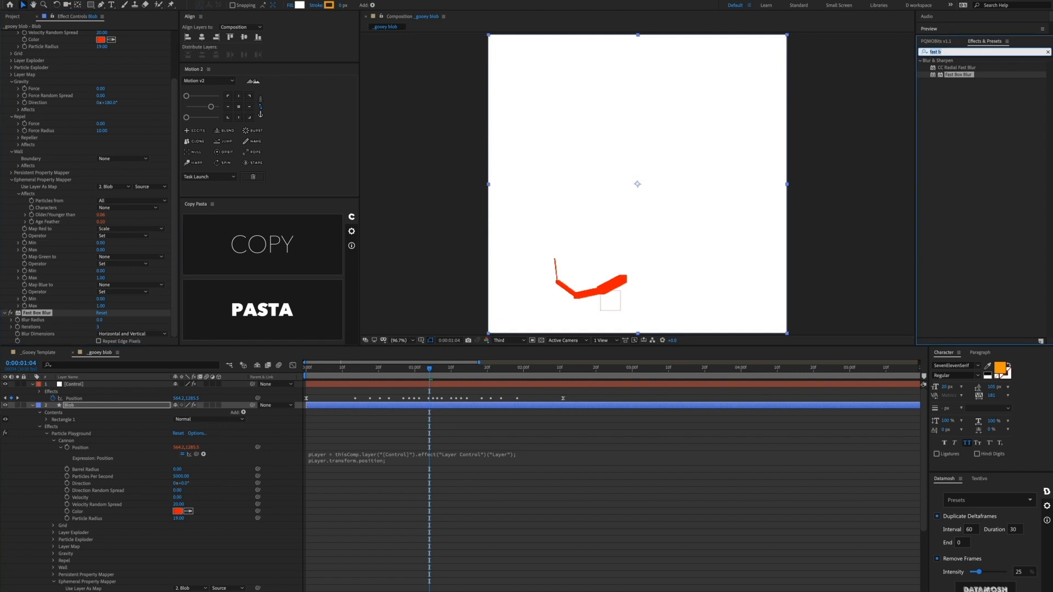
{"action": "type", "text": "curves"}
{"action": "left_click_drag", "start_coordinate": [951, 96], "coordinate": [662, 212]}
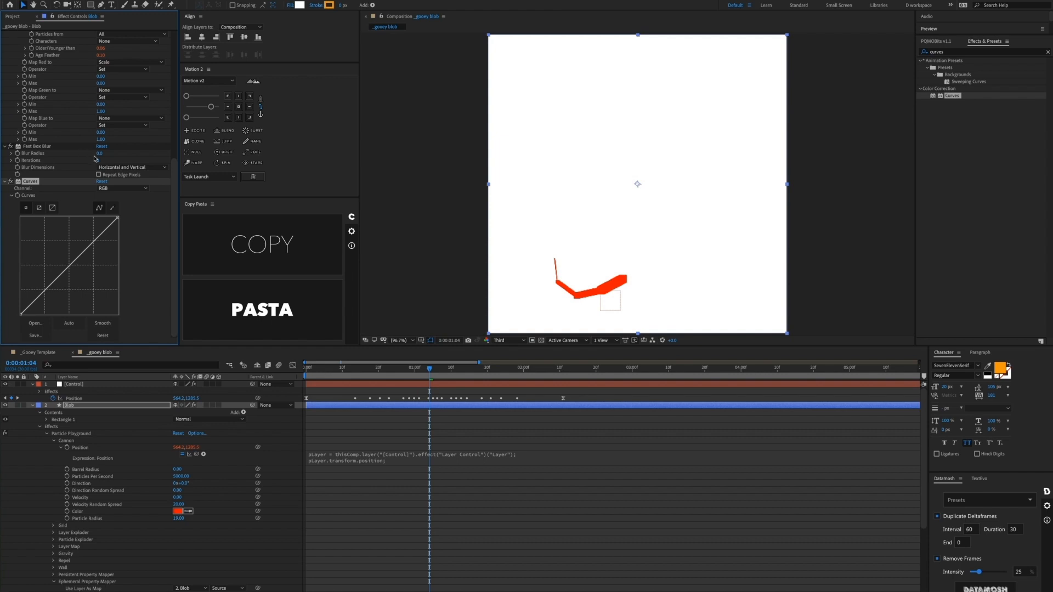
Step: Set the Fast Box Blur radius to 8
{"action": "left_click", "coordinate": [98, 153]}
{"action": "type", "text": "8"}
{"action": "key", "text": "Return"}
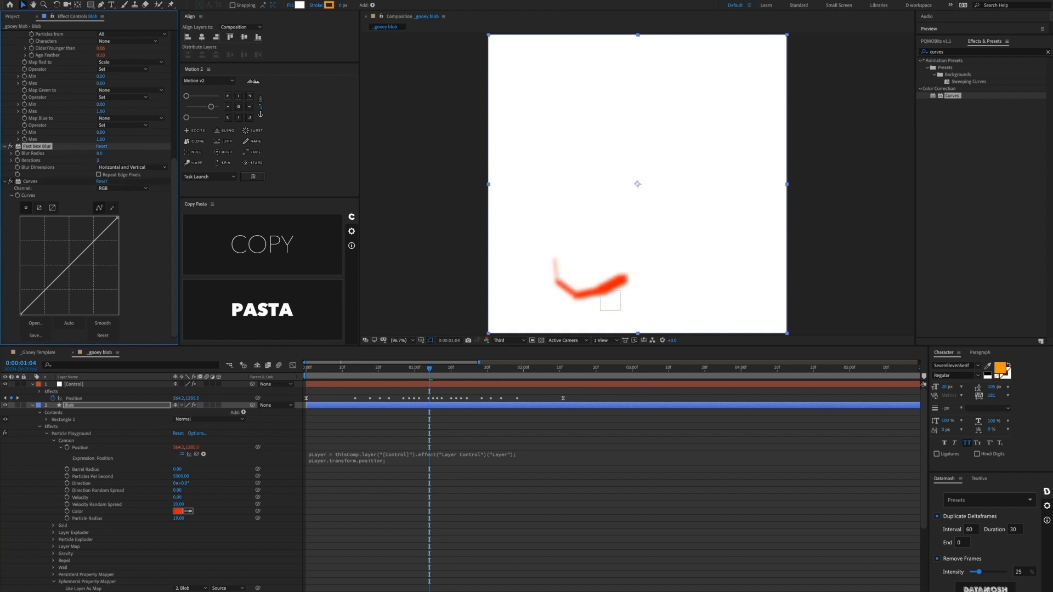
Step: Steepen the Curves Alpha channel so the trail becomes a solid blob, then preview
{"action": "left_click", "coordinate": [61, 181]}
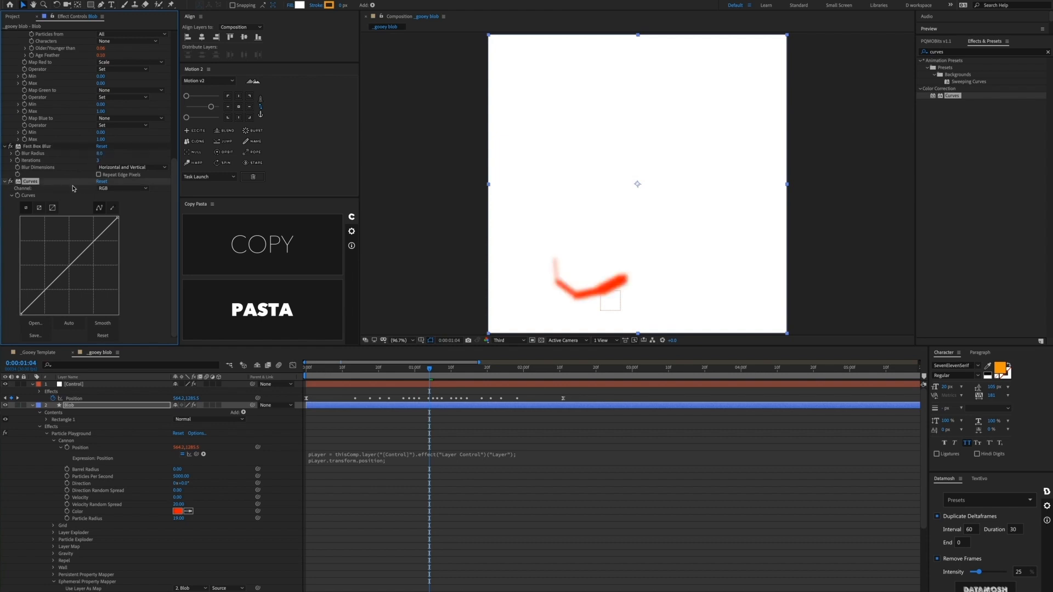
{"action": "left_click", "coordinate": [105, 190]}
{"action": "left_click", "coordinate": [113, 228]}
{"action": "left_click_drag", "start_coordinate": [116, 218], "coordinate": [65, 209]}
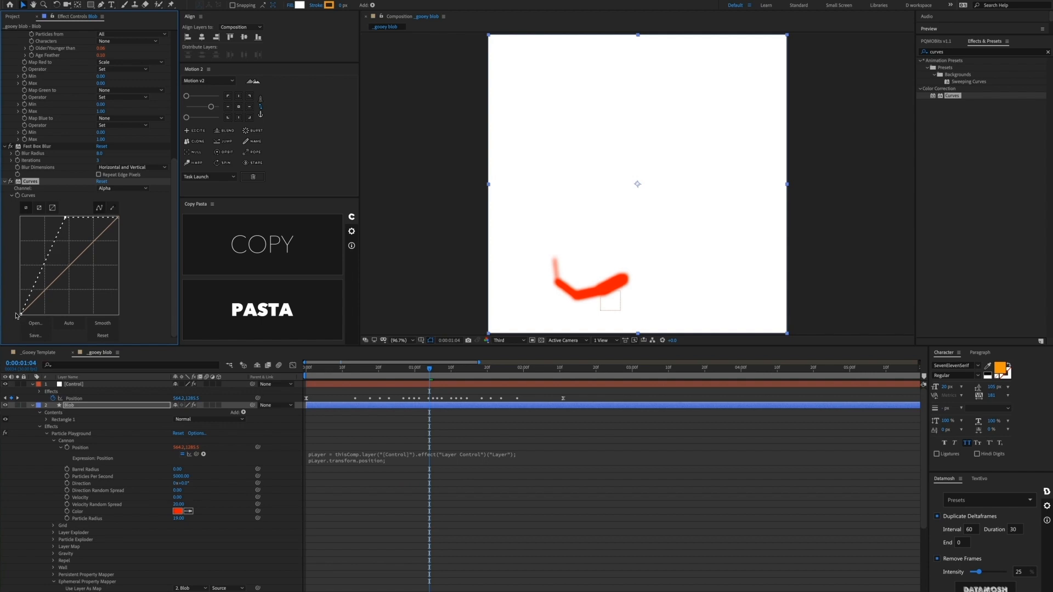
{"action": "left_click_drag", "start_coordinate": [21, 313], "coordinate": [51, 321]}
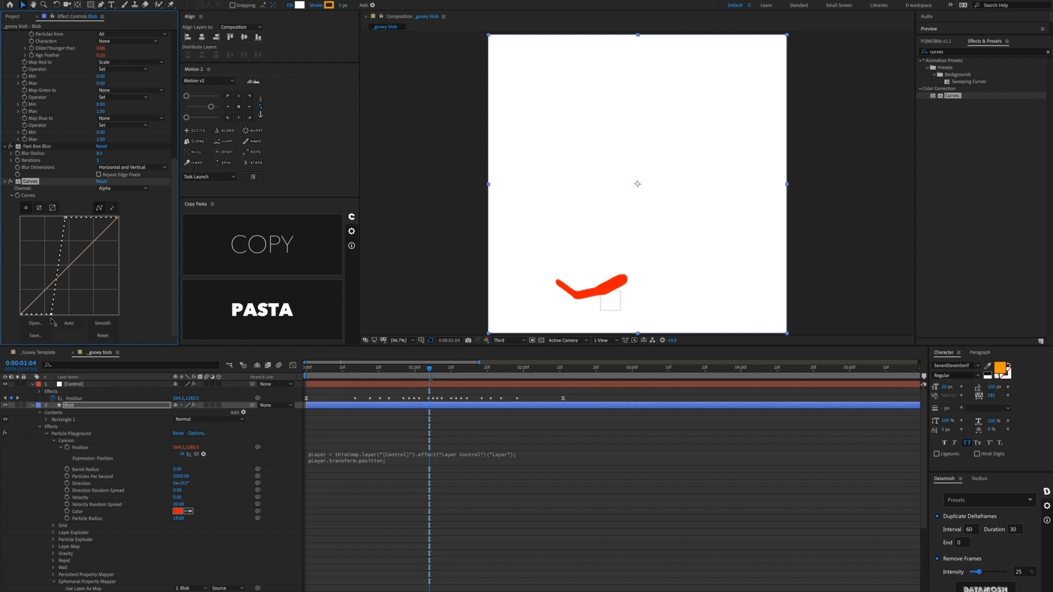
{"action": "left_click_drag", "start_coordinate": [52, 321], "coordinate": [55, 322]}
{"action": "left_click_drag", "start_coordinate": [413, 376], "coordinate": [304, 377]}
{"action": "key", "text": "space"}
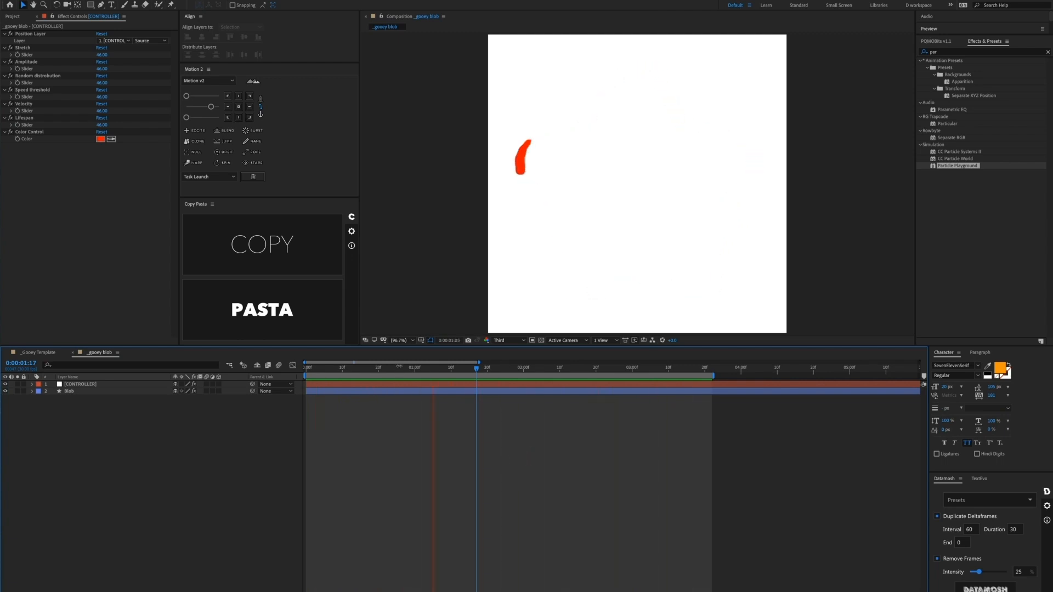
Step: Review the CONTROLLER's Stretch, Amplitude, Random distribution, Speed threshold, Velocity, Lifespan and Color Control effects
{"action": "left_click_drag", "start_coordinate": [403, 369], "coordinate": [486, 382]}
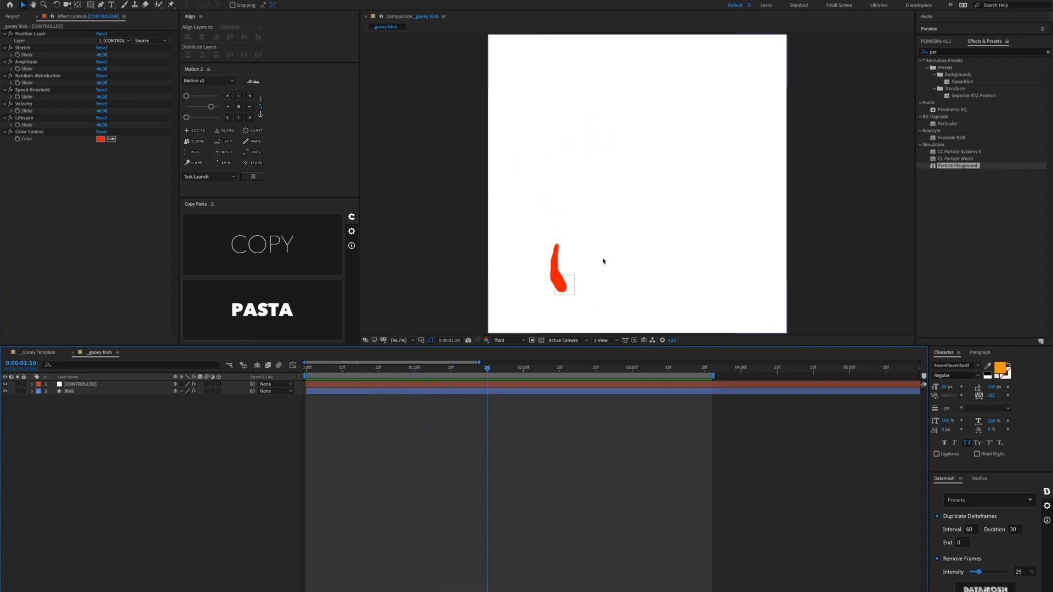
{"action": "left_click", "coordinate": [359, 387]}
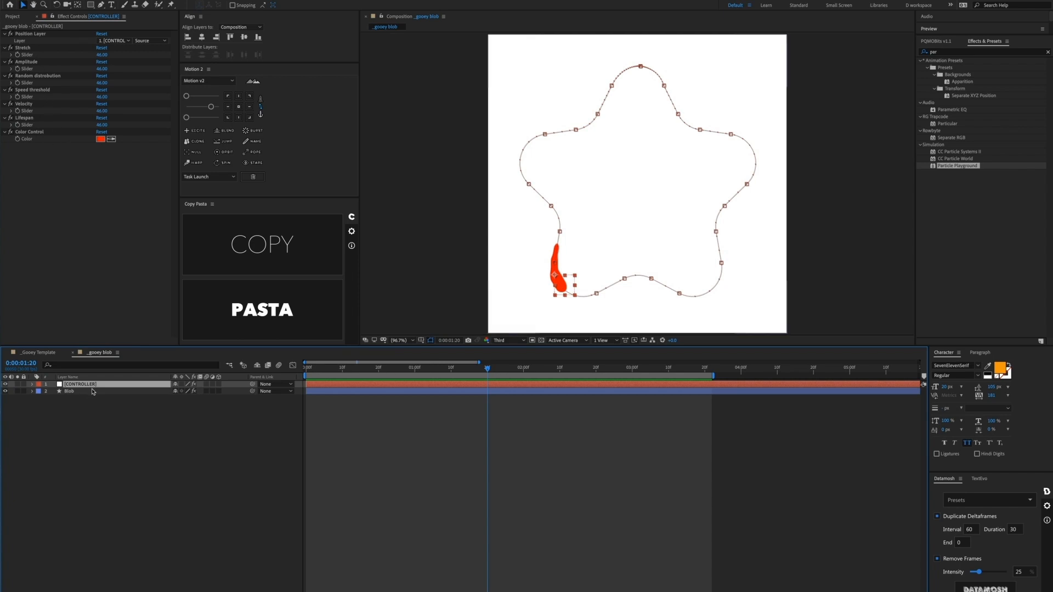
{"action": "left_click", "coordinate": [36, 76]}
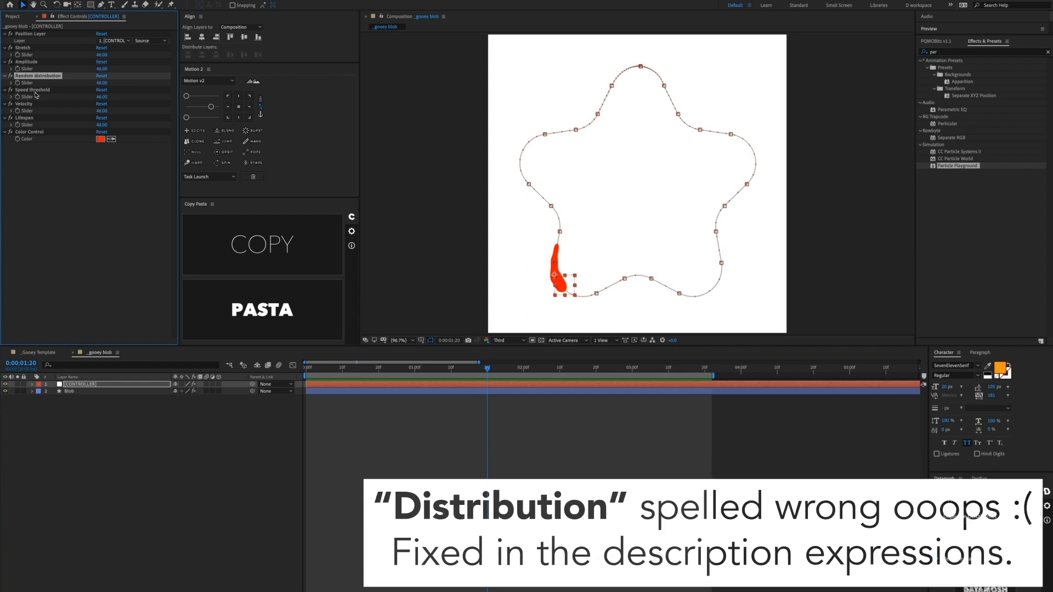
{"action": "left_click", "coordinate": [33, 90]}
{"action": "left_click", "coordinate": [40, 104]}
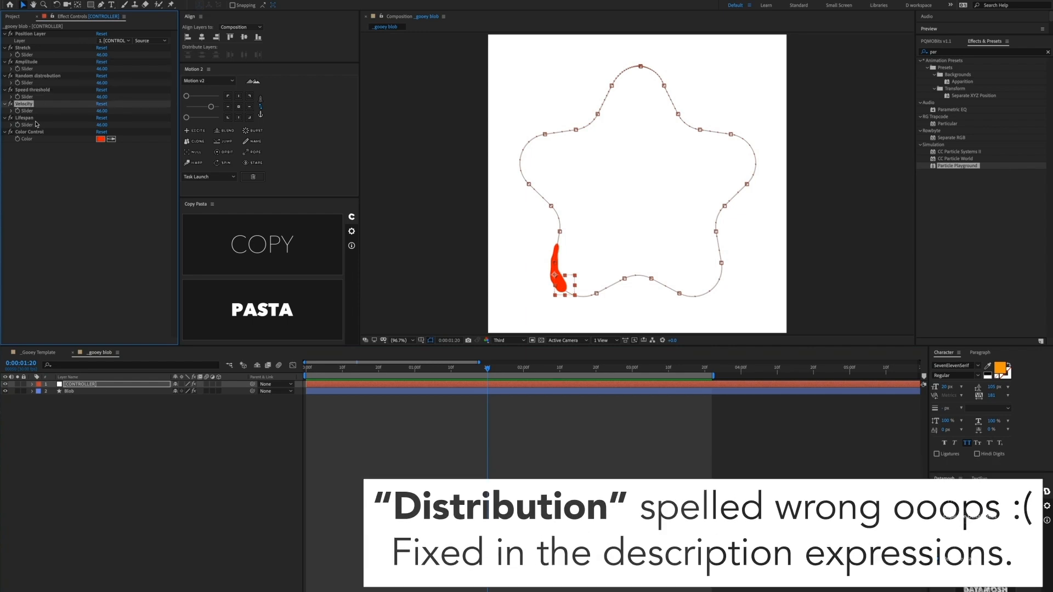
{"action": "left_click", "coordinate": [38, 118]}
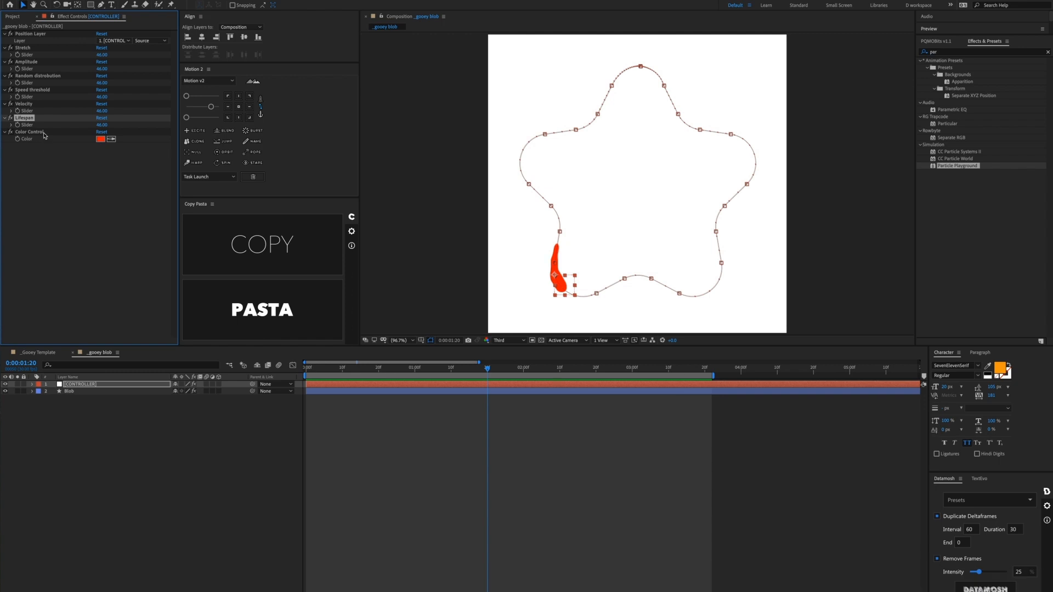
{"action": "left_click", "coordinate": [43, 132]}
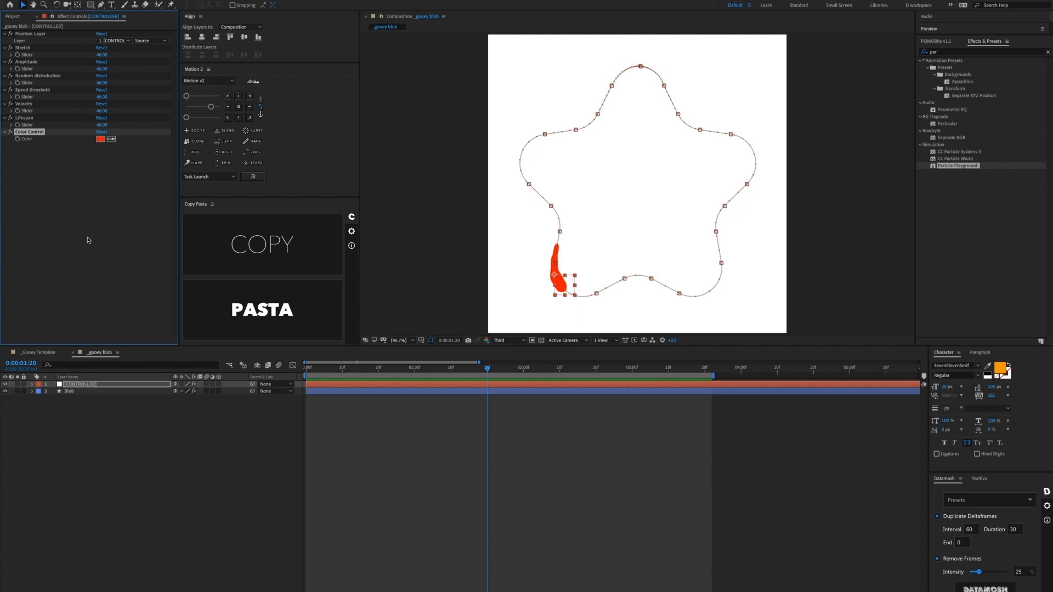
{"action": "left_click", "coordinate": [519, 474]}
{"action": "left_click", "coordinate": [352, 391]}
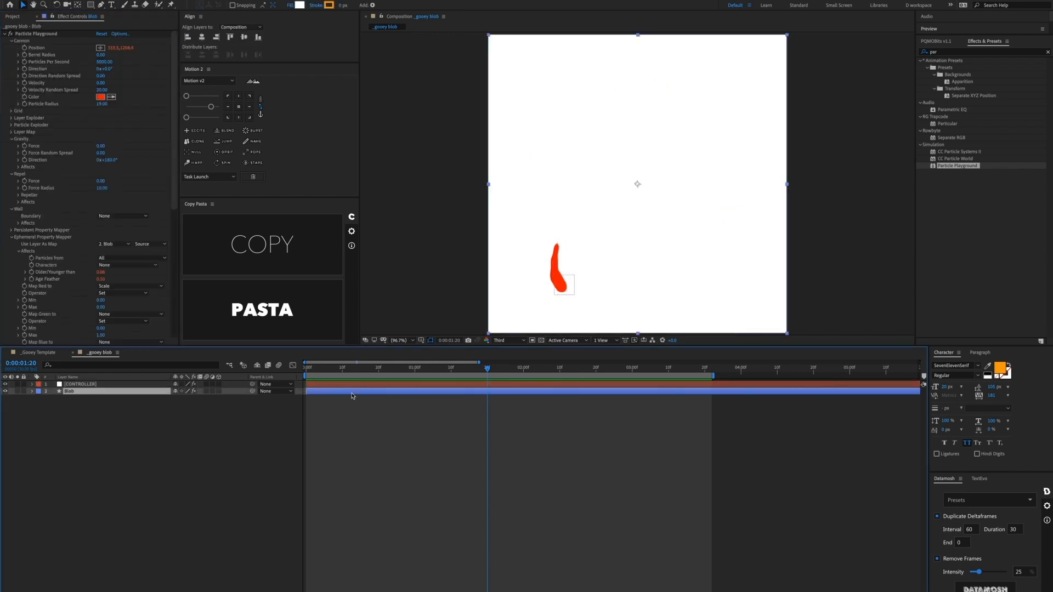
Step: Duplicate Blob and delete the copy's Position, Older/Younger than and Age Feather expressions
{"action": "key", "text": "ctrl+d"}
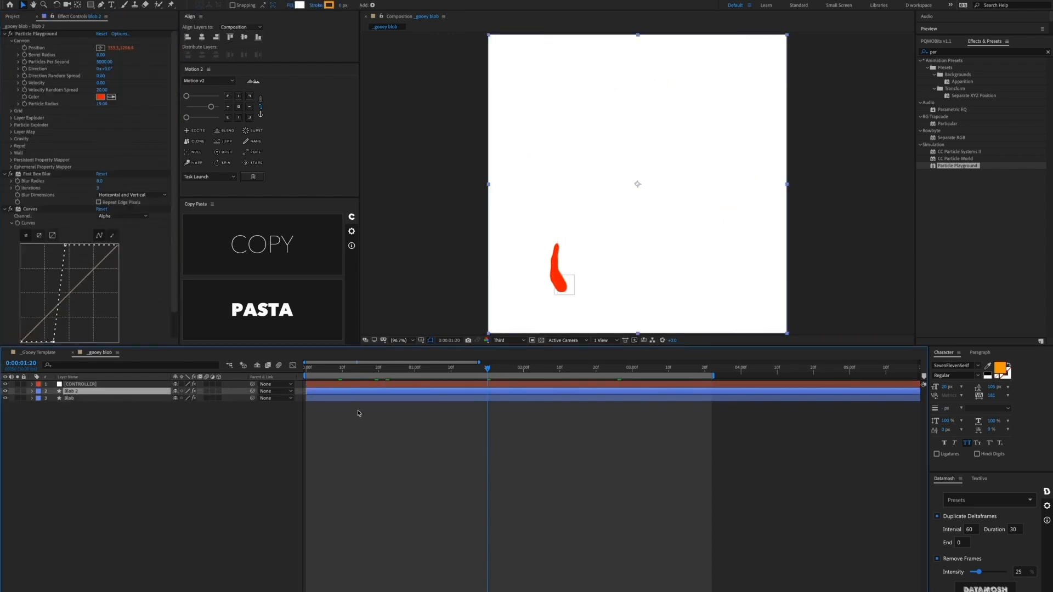
{"action": "key", "text": "e"}
{"action": "key", "text": "e"}
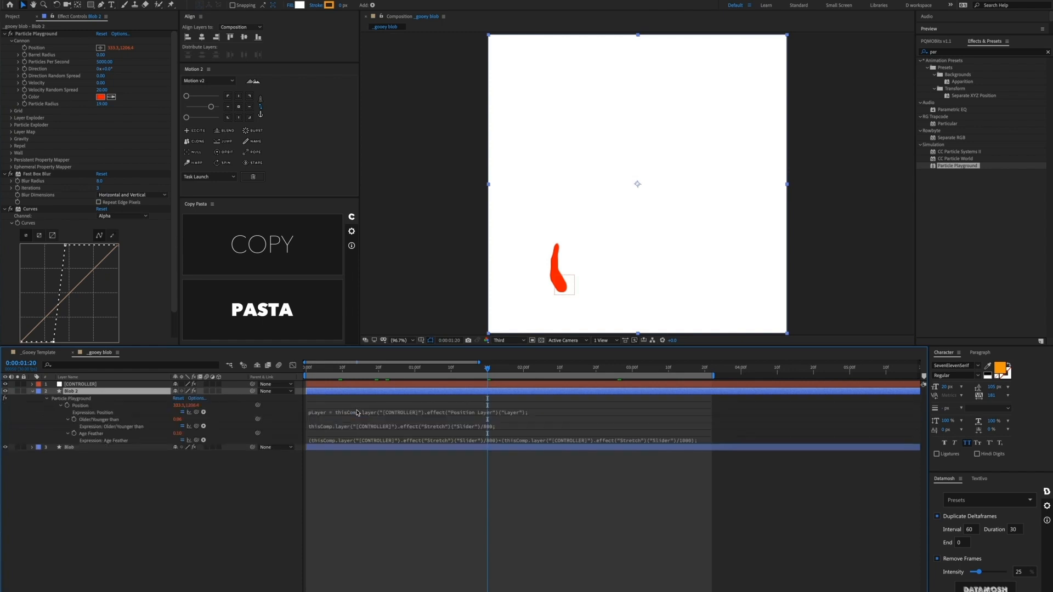
{"action": "left_click", "coordinate": [357, 414]}
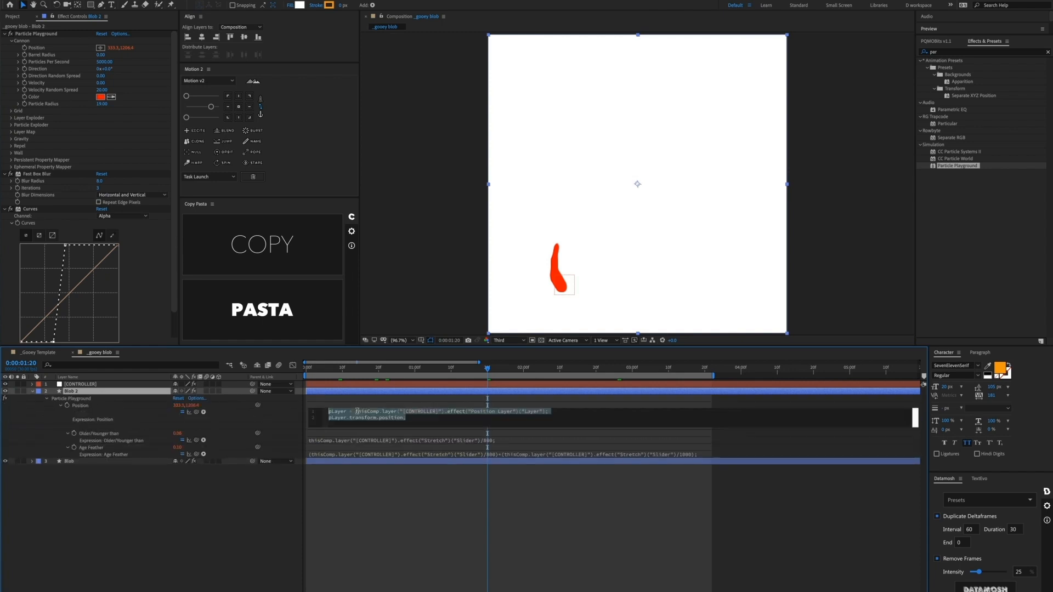
{"action": "key", "text": "BackSpace"}
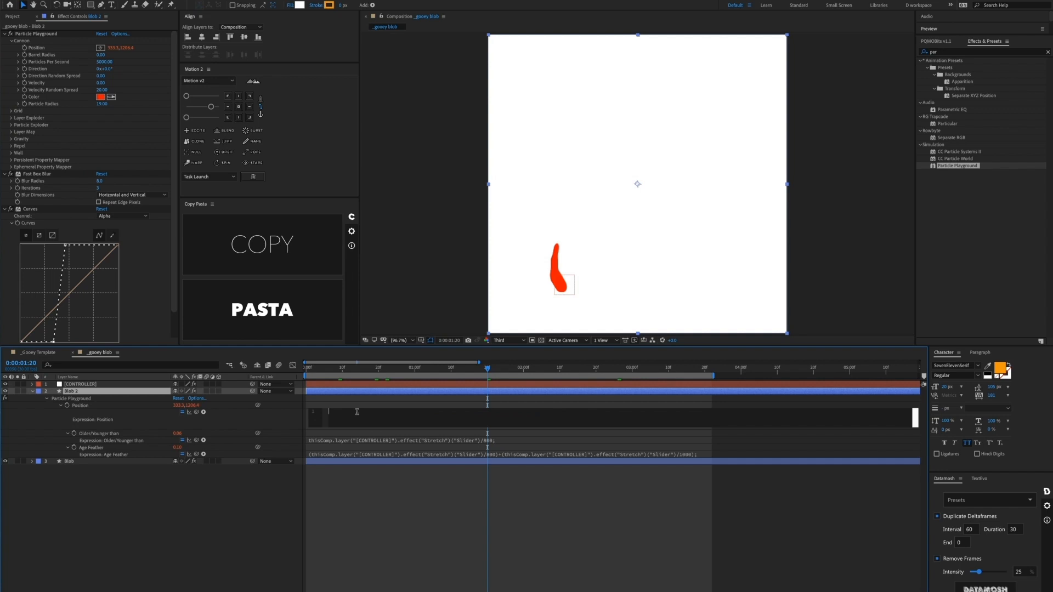
{"action": "left_click", "coordinate": [353, 442]}
{"action": "left_click", "coordinate": [348, 422]}
{"action": "key", "text": "BackSpace"}
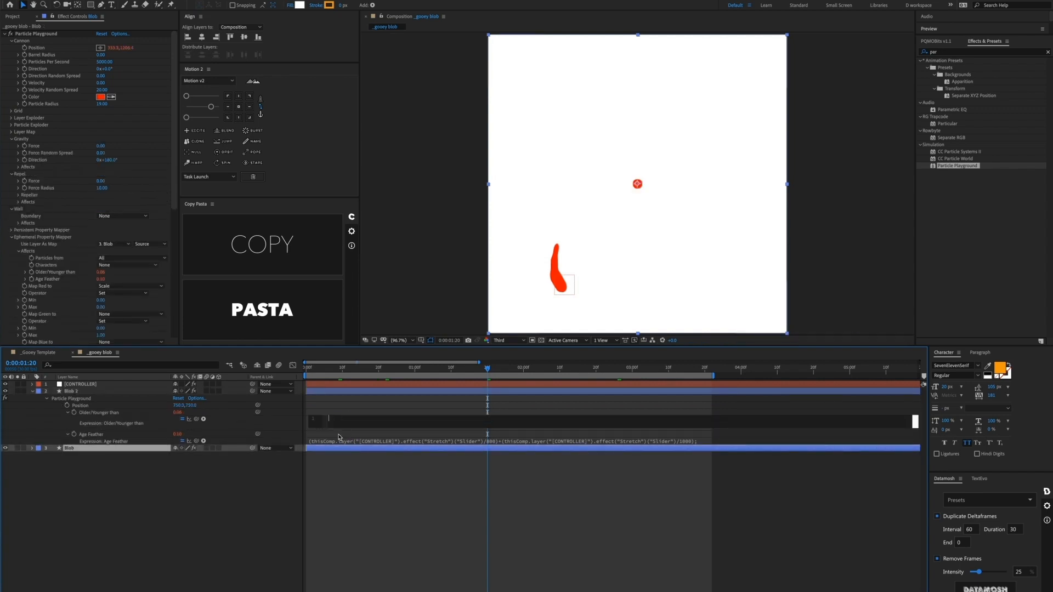
{"action": "left_click", "coordinate": [341, 438]}
{"action": "left_click", "coordinate": [336, 426]}
{"action": "key", "text": "BackSpace"}
{"action": "left_click", "coordinate": [308, 399]}
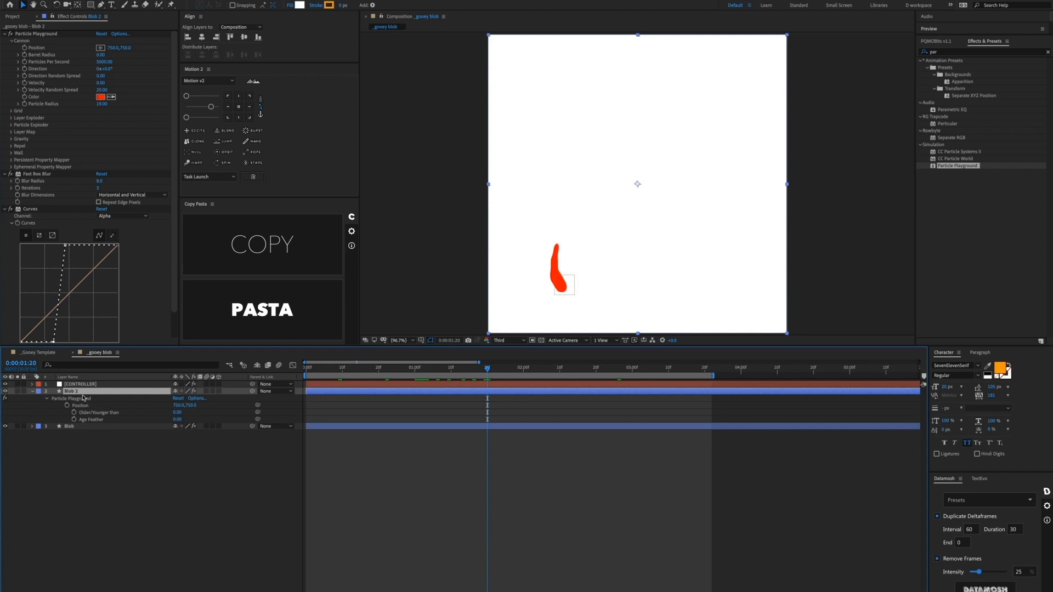
Step: Rename the duplicate to 'Spray' and add an expression to its cannon Position
{"action": "key", "text": "Return"}
{"action": "type", "text": "Spray"}
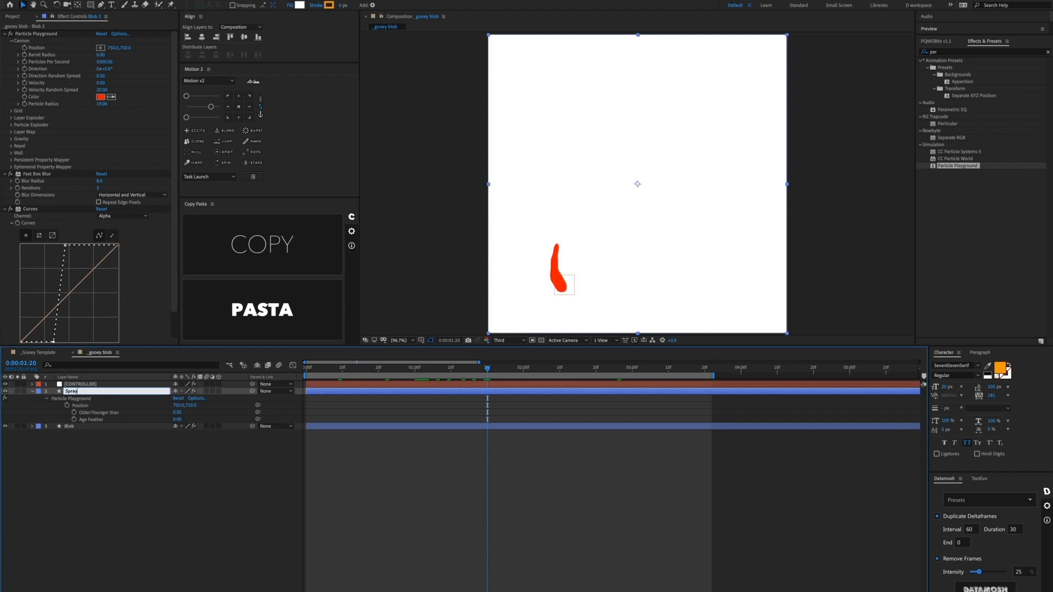
{"action": "key", "text": "Return"}
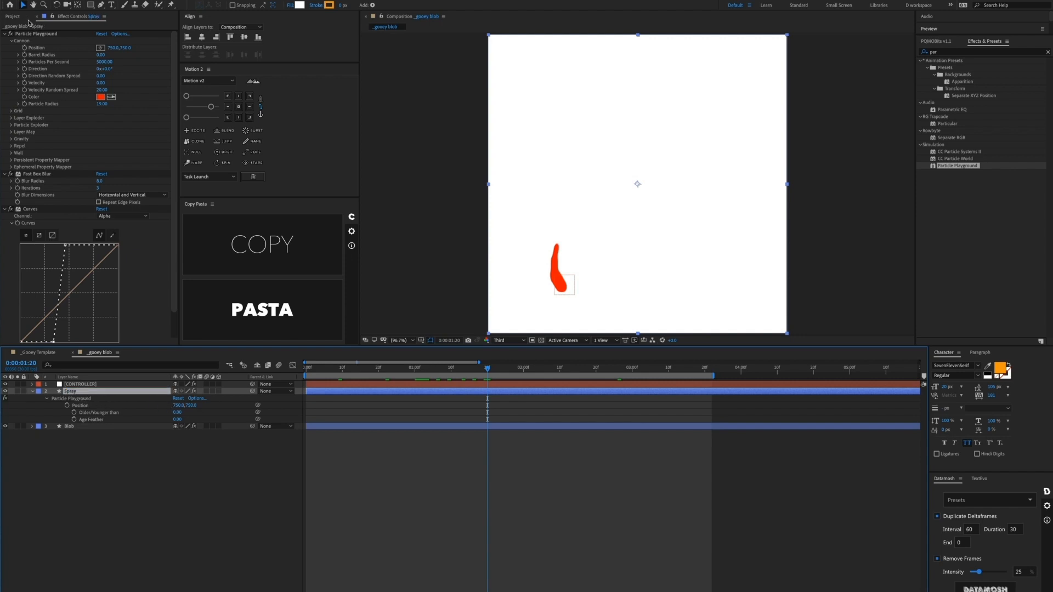
{"action": "left_click", "coordinate": [25, 48], "text": "alt"}
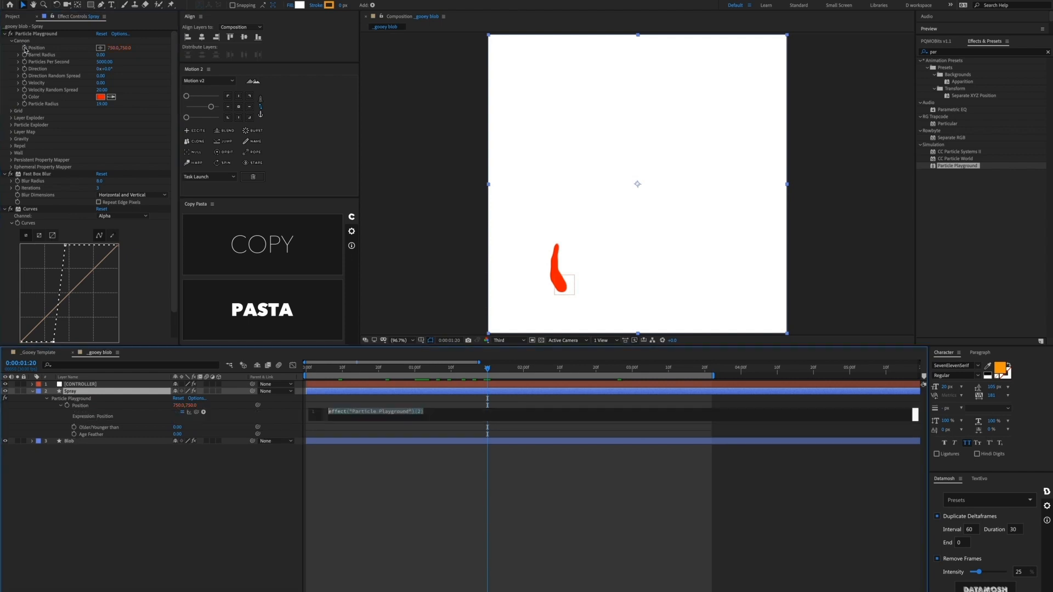
Step: Paste the valueAtTime delay expression (distance 1.5, CONTROLLER Position Layer) into cannon Position, commit, and review it
{"action": "key", "text": "ctrl+v"}
{"action": "left_click", "coordinate": [269, 248]}
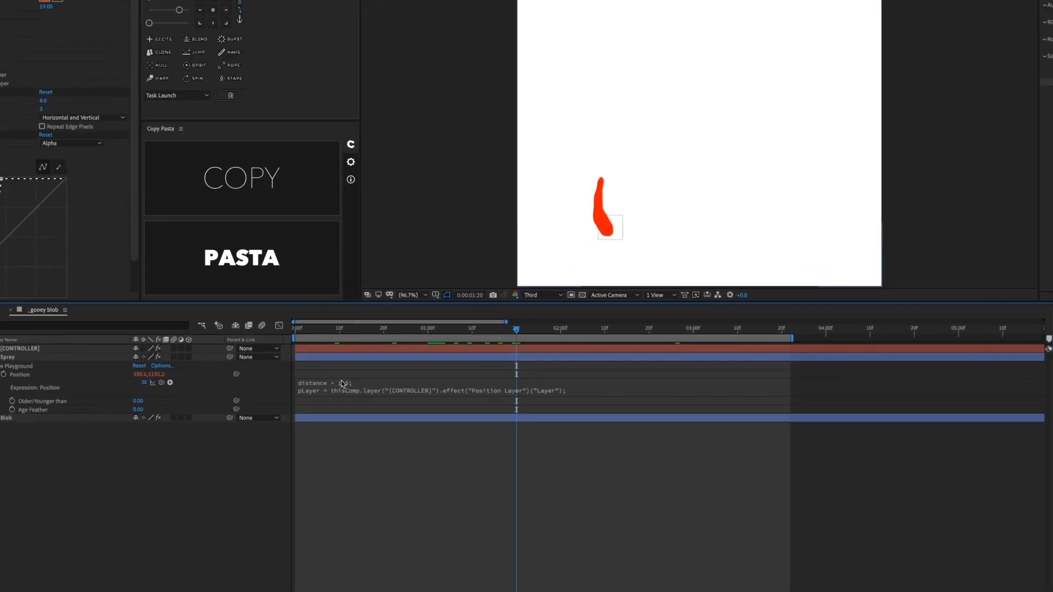
{"action": "left_click", "coordinate": [344, 409]}
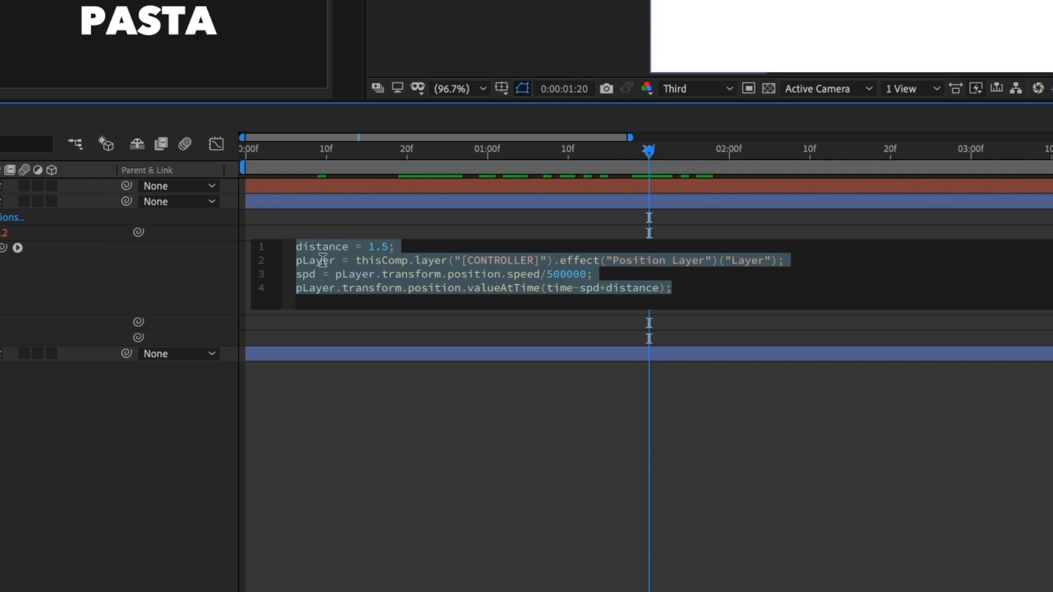
{"action": "left_click", "coordinate": [379, 566]}
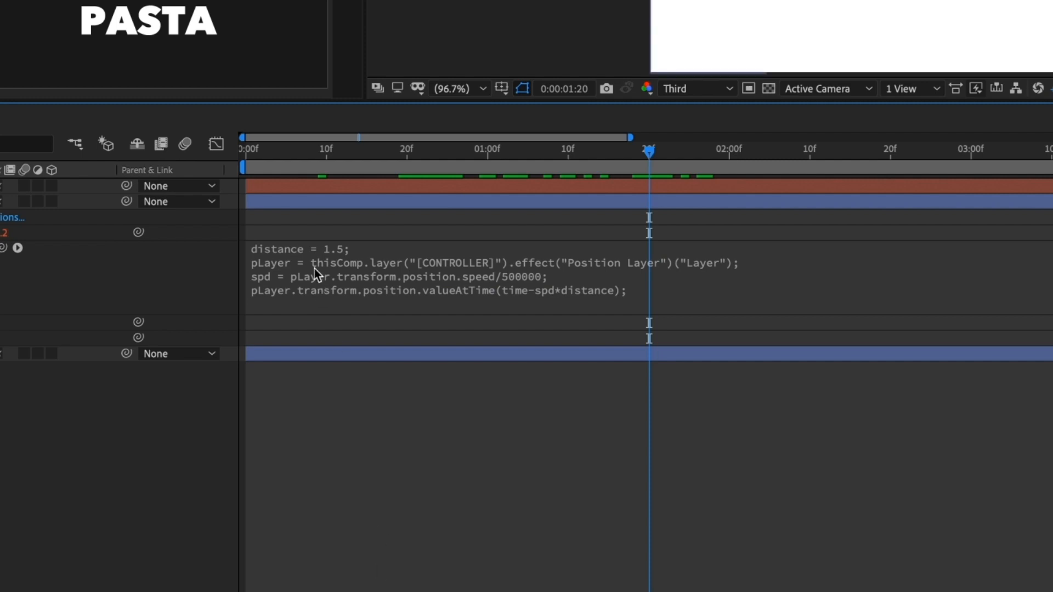
{"action": "left_click", "coordinate": [298, 246]}
{"action": "left_click", "coordinate": [357, 261]}
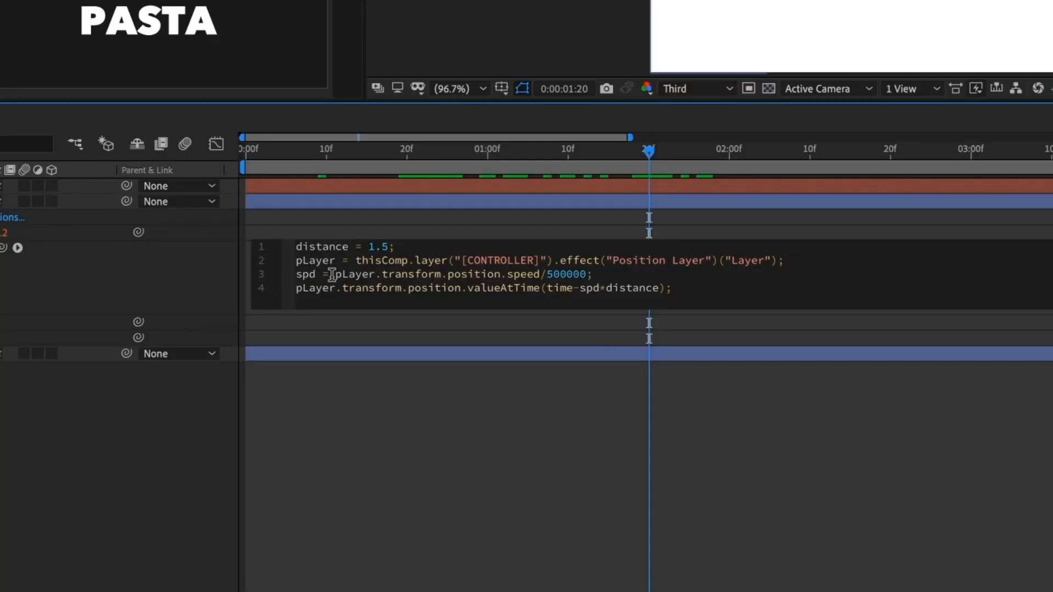
{"action": "left_click", "coordinate": [568, 292]}
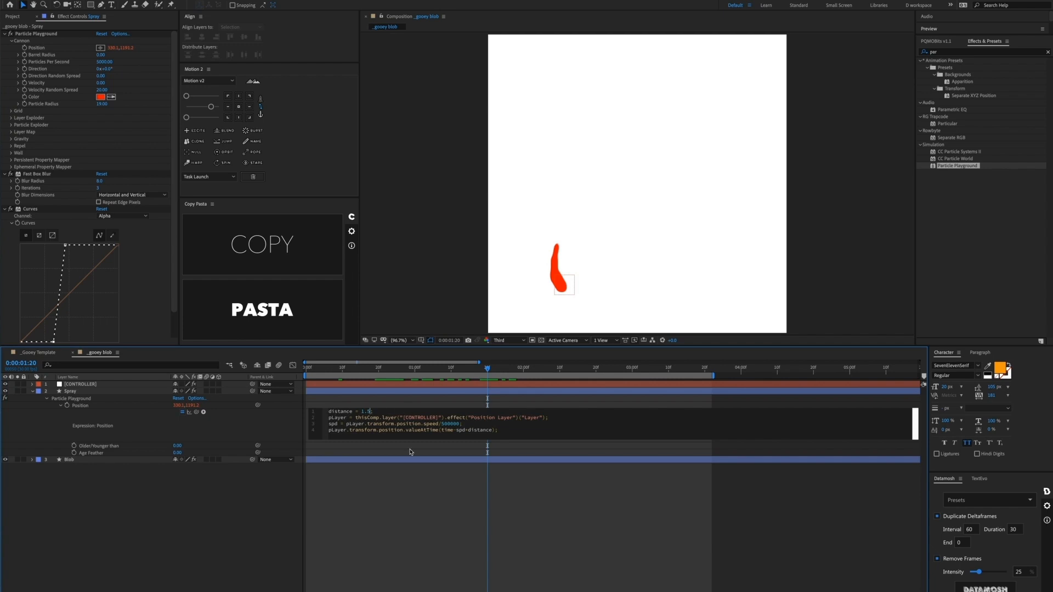
Step: Add the seven-line speed-threshold emission expression to Particles Per Second and commit it
{"action": "left_click", "coordinate": [324, 391]}
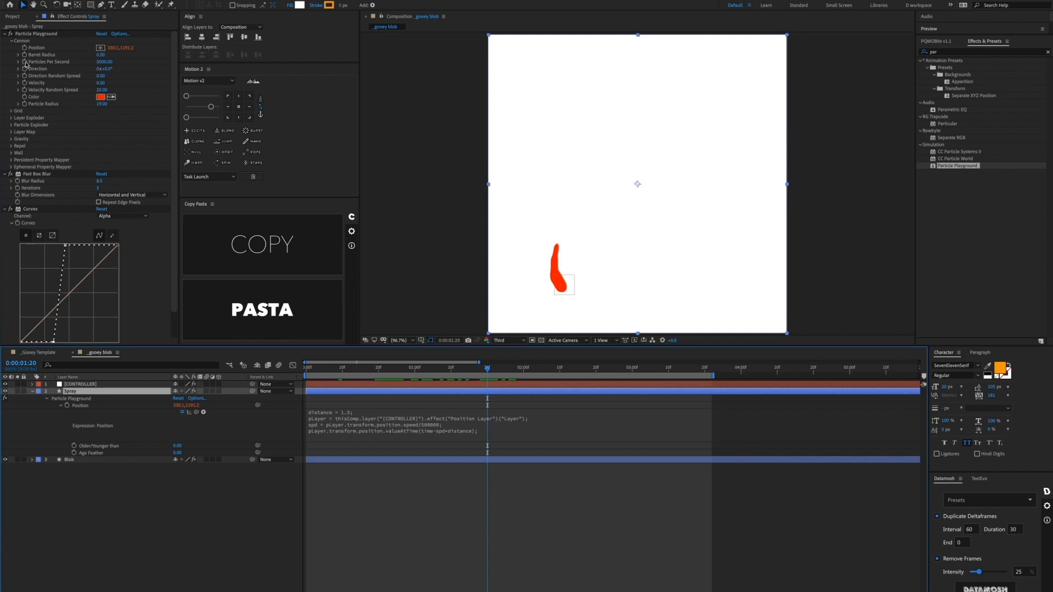
{"action": "left_click", "coordinate": [24, 62], "text": "alt"}
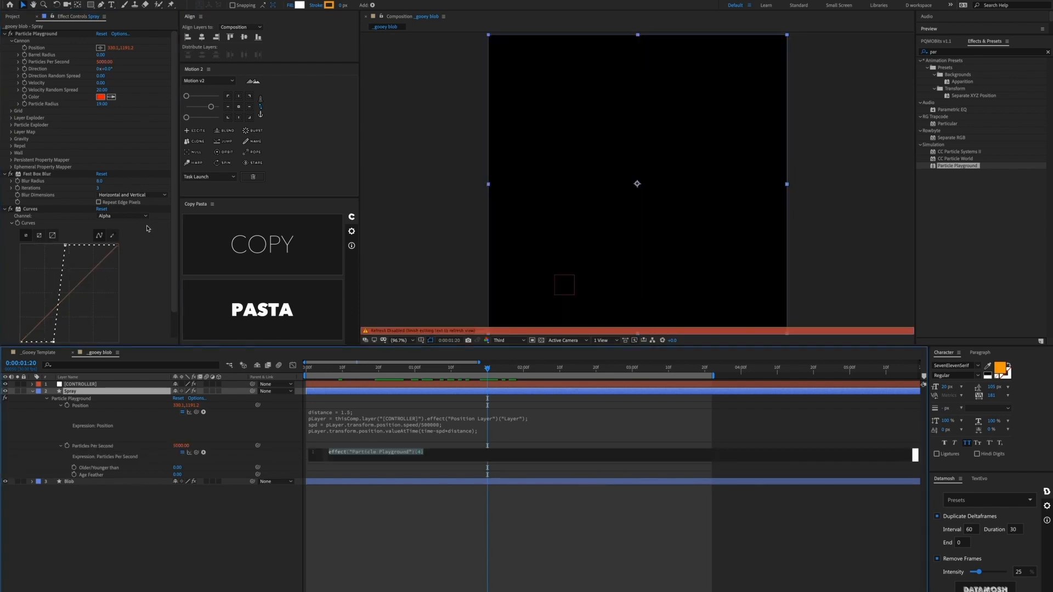
{"action": "key", "text": "super+v"}
{"action": "left_click", "coordinate": [386, 512]}
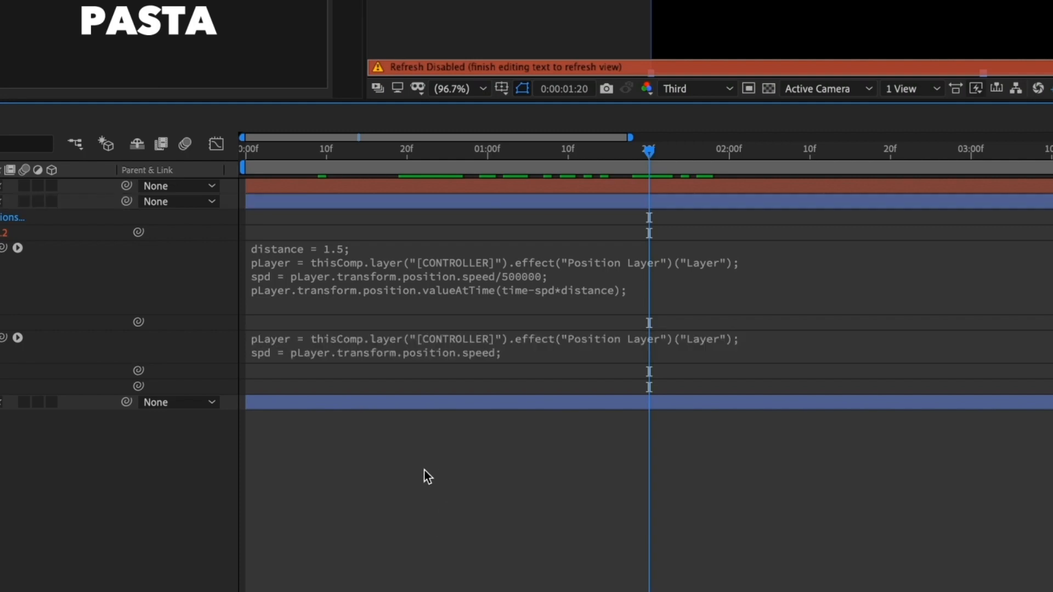
{"action": "left_click", "coordinate": [312, 340]}
{"action": "key", "text": "super+v"}
{"action": "left_click", "coordinate": [371, 542]}
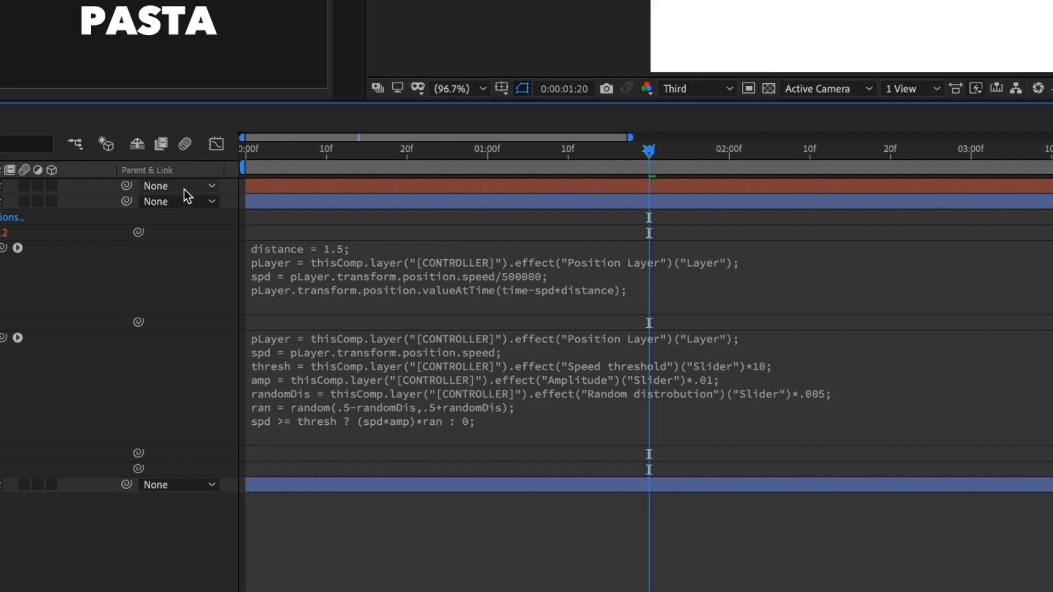
{"action": "left_click", "coordinate": [484, 381]}
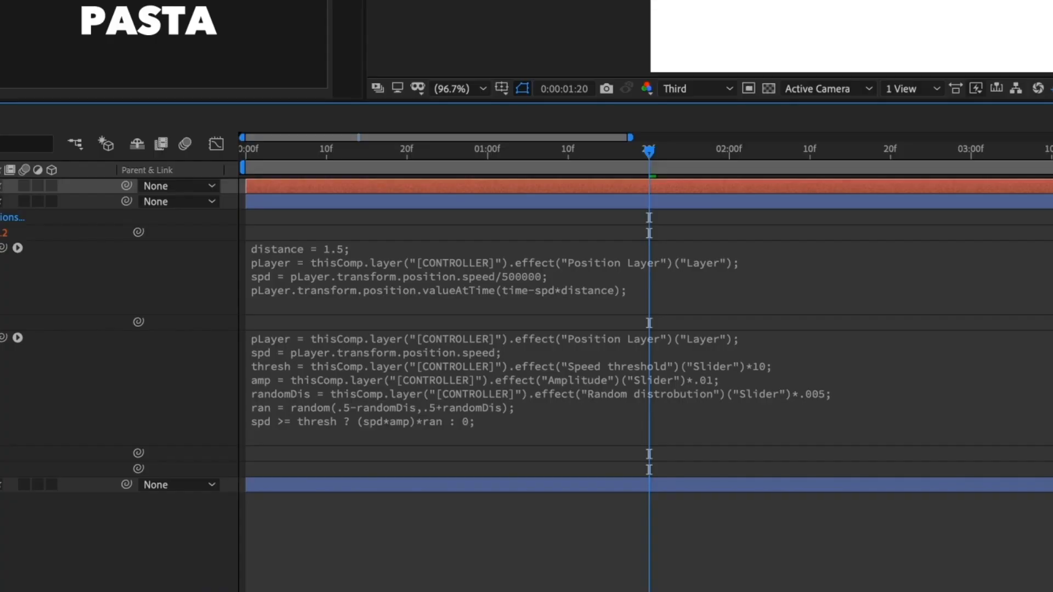
{"action": "left_click", "coordinate": [782, 374]}
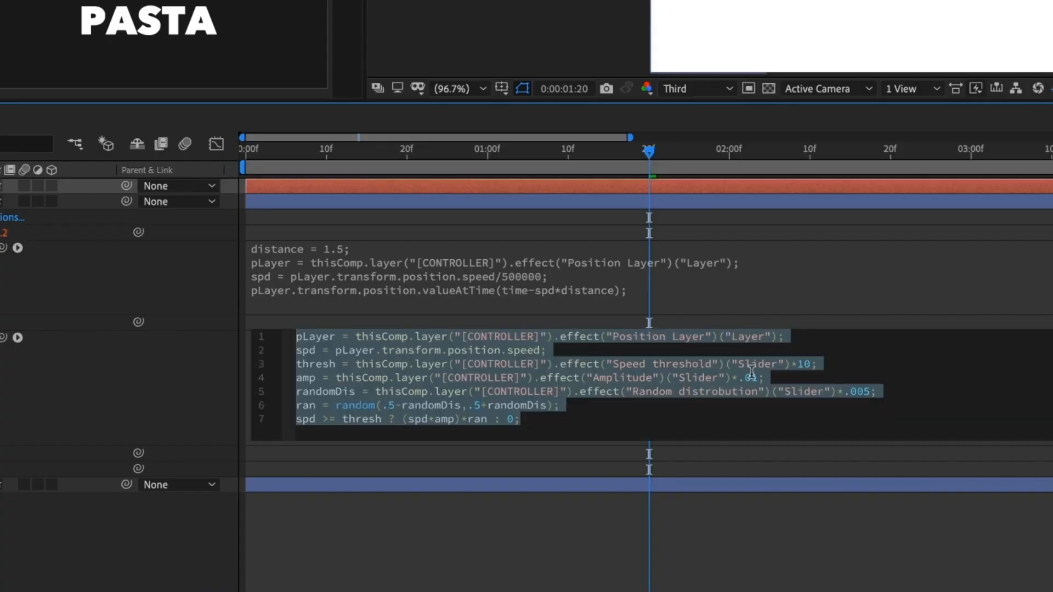
{"action": "left_click", "coordinate": [818, 370]}
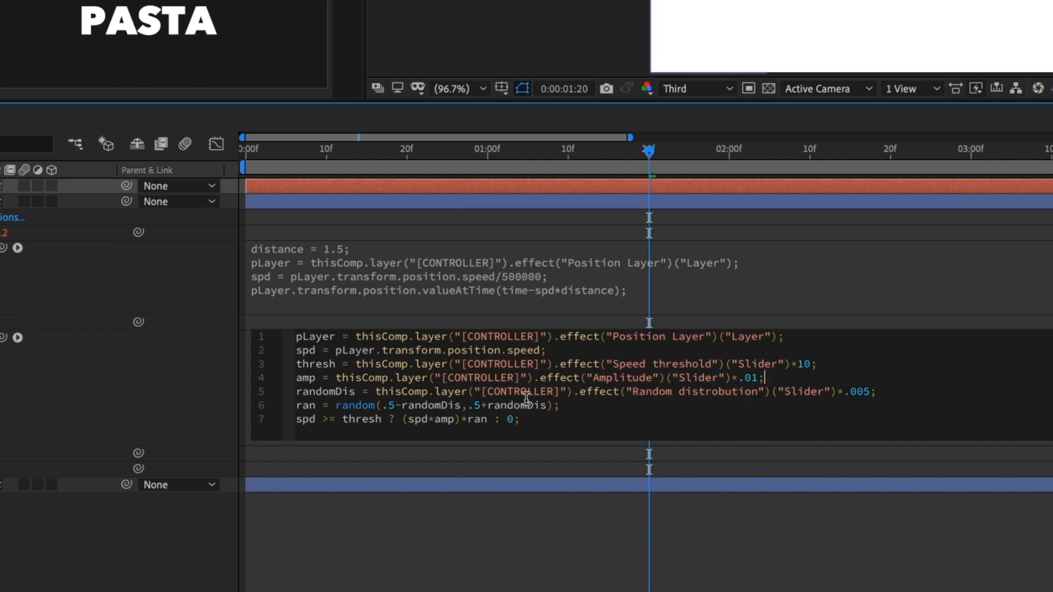
Step: End line 6 of the Particles Per Second expression with a semicolon and commit, evaluating to 410.88
{"action": "left_click", "coordinate": [554, 406]}
{"action": "type", "text": ";"}
{"action": "left_click_drag", "start_coordinate": [403, 420], "coordinate": [481, 420]}
{"action": "left_click", "coordinate": [421, 420]}
{"action": "left_click", "coordinate": [494, 533]}
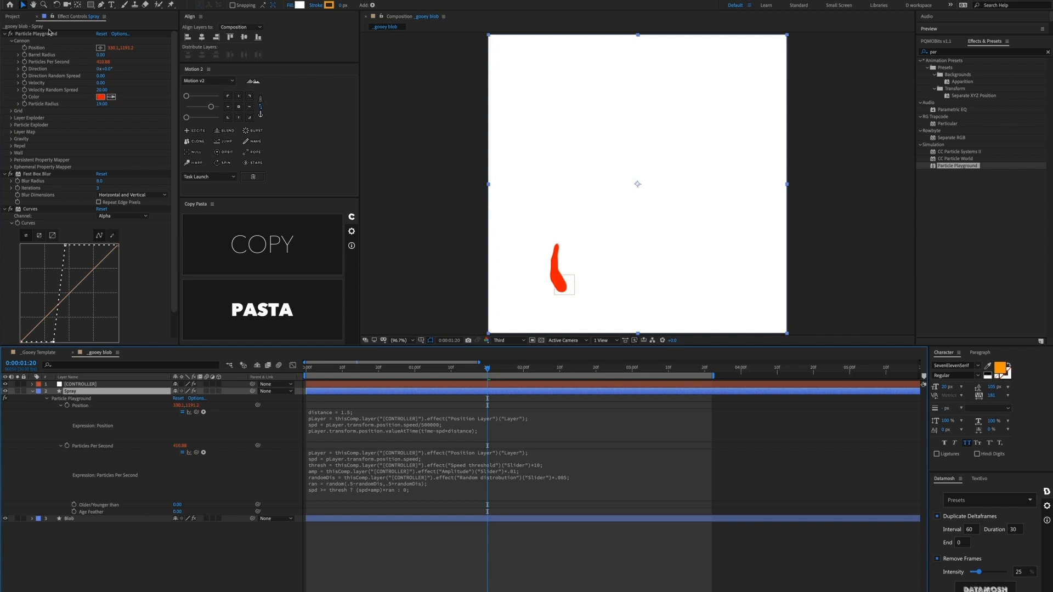
Step: Give cannon Direction the atan2 expression converting CONTROLLER's velocity angle to degrees plus 90
{"action": "left_click", "coordinate": [24, 70], "text": "alt"}
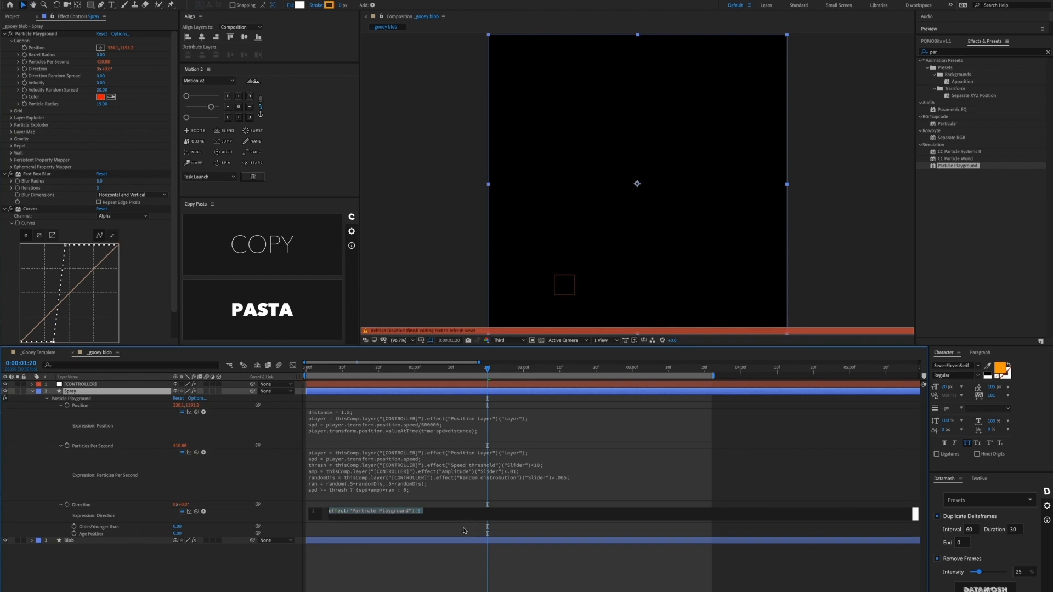
{"action": "key", "text": "ctrl+v"}
{"action": "left_click", "coordinate": [387, 571]}
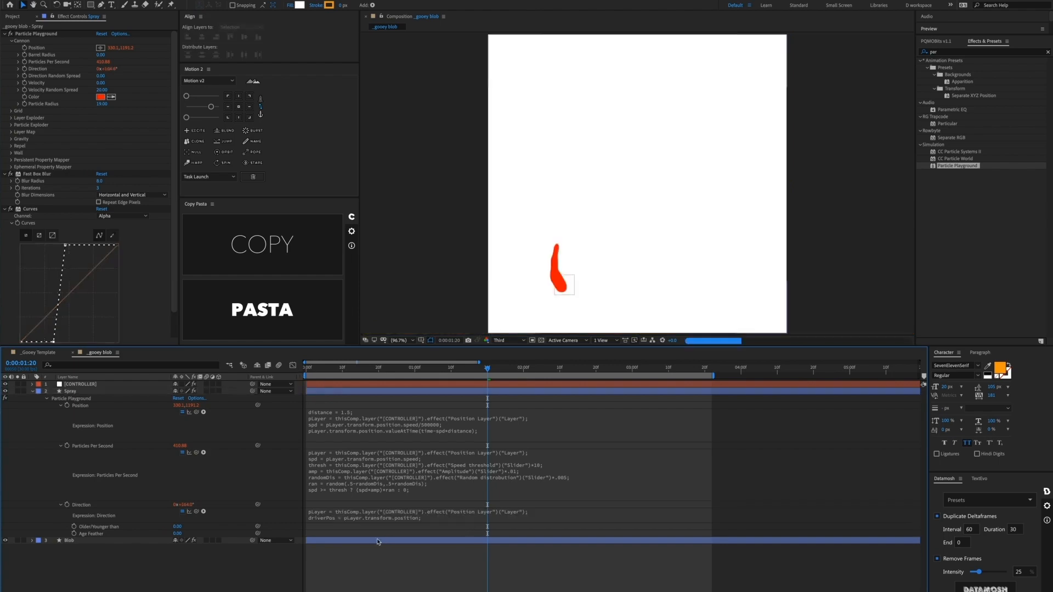
{"action": "left_click", "coordinate": [369, 512]}
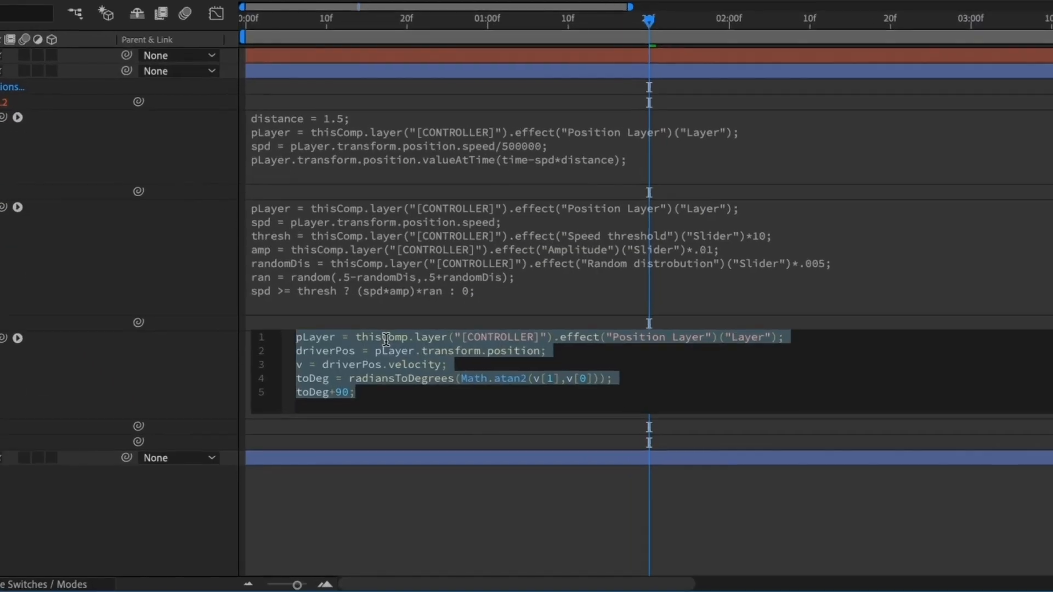
{"action": "left_click", "coordinate": [395, 378]}
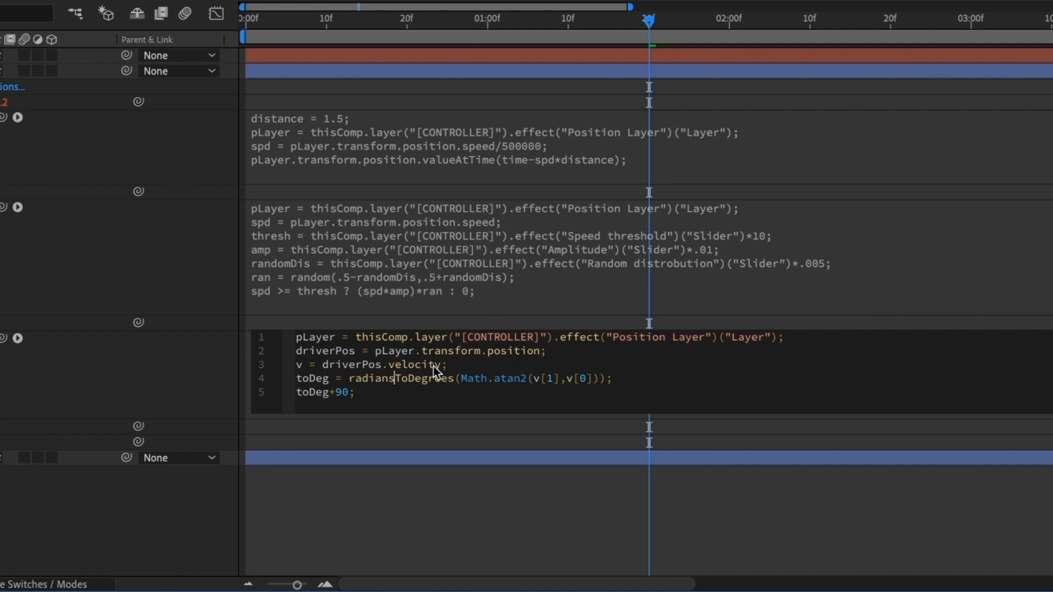
{"action": "left_click", "coordinate": [381, 364]}
{"action": "left_click", "coordinate": [32, 382]}
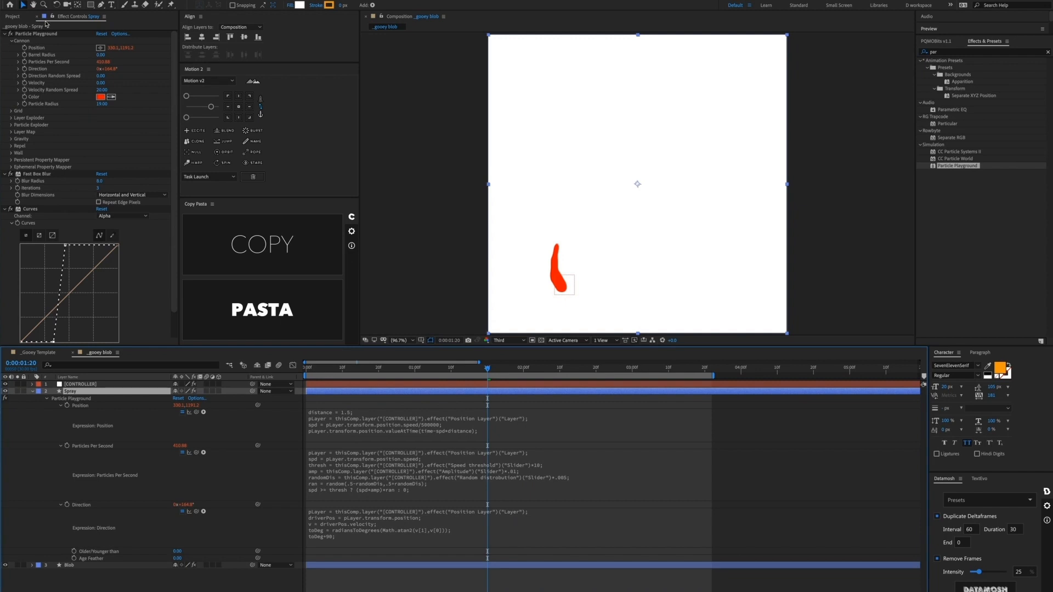
Step: Set particle Velocity to CONTROLLER's position speed times its Velocity slider times .01
{"action": "left_click", "coordinate": [24, 83], "text": "alt"}
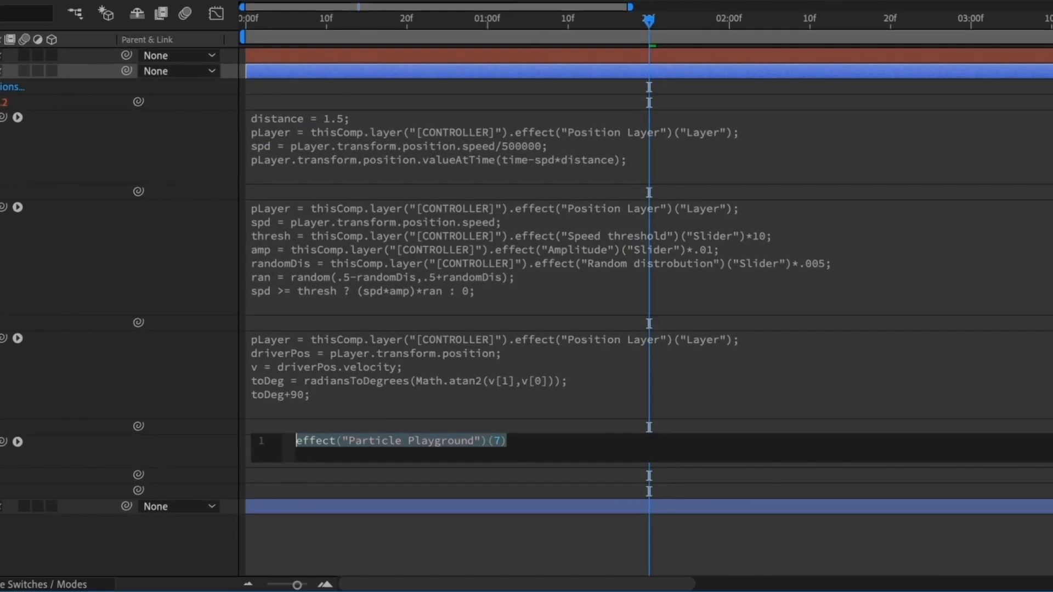
{"action": "key", "text": "ctrl+v"}
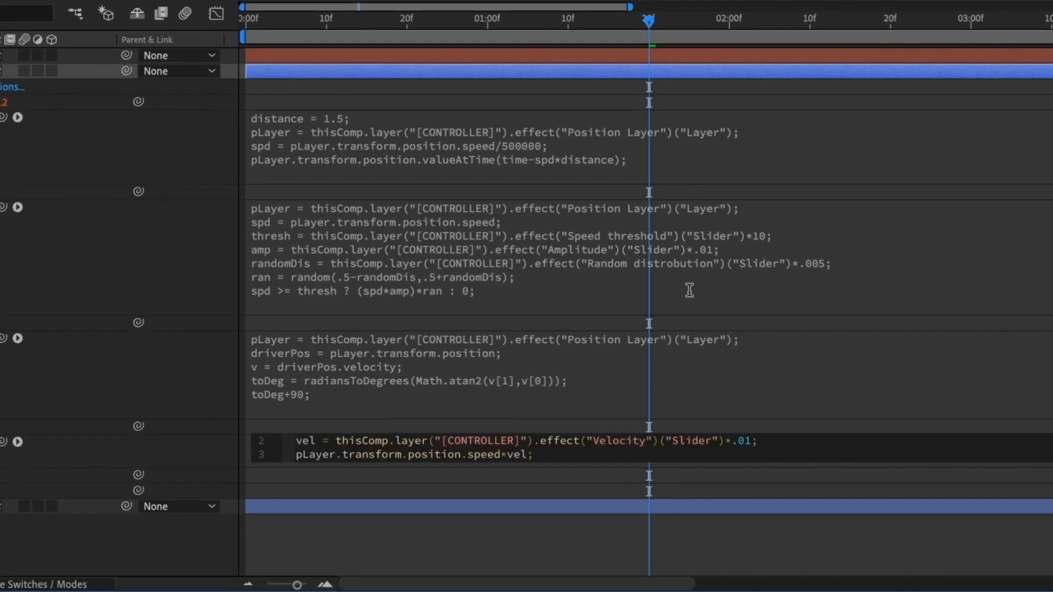
{"action": "left_click", "coordinate": [521, 455]}
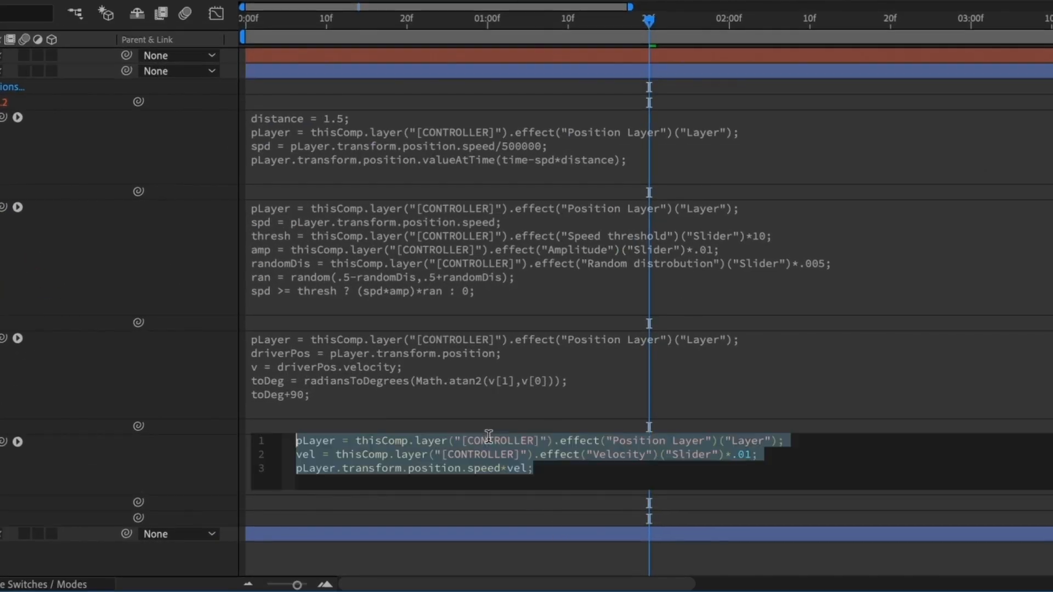
{"action": "left_click", "coordinate": [466, 440]}
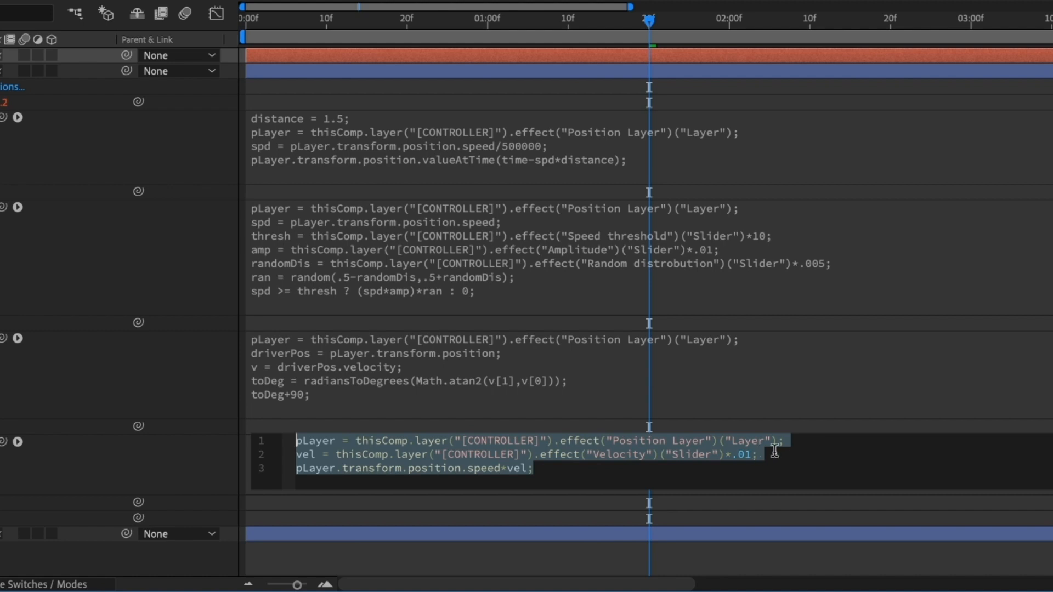
{"action": "left_click", "coordinate": [774, 450]}
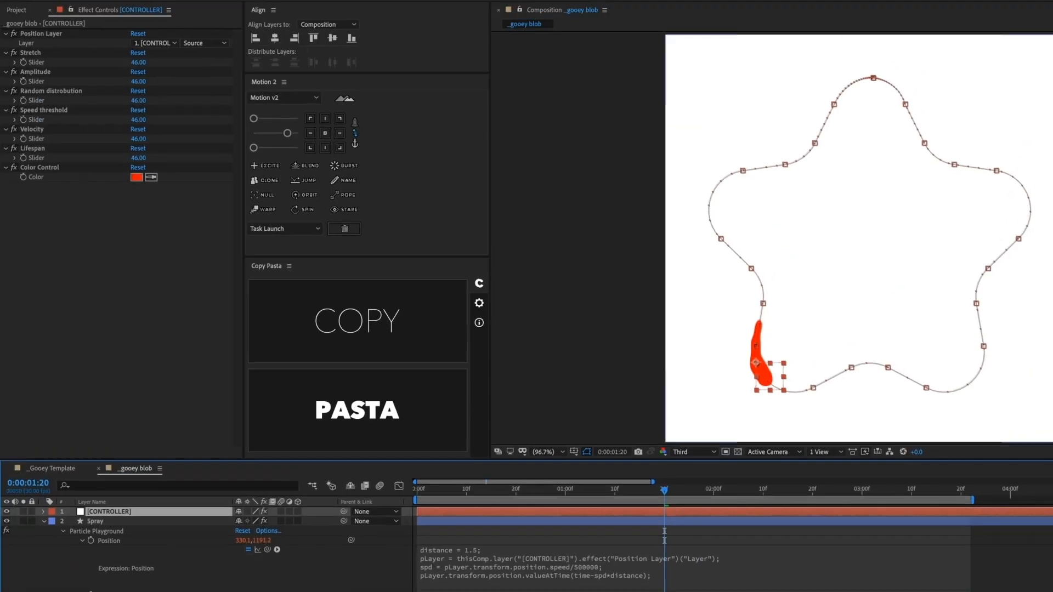
Step: On Spray, expand Ephemeral Property Mapper > Affects and add an expression to Older/Younger than
{"action": "key", "text": "ctrl+shift+a"}
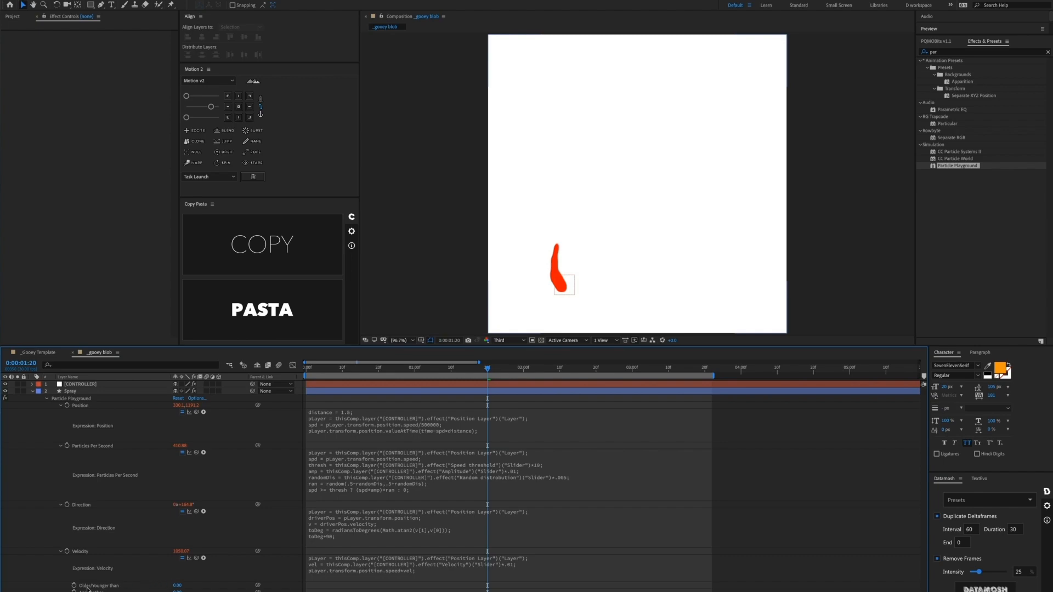
{"action": "left_click", "coordinate": [69, 391]}
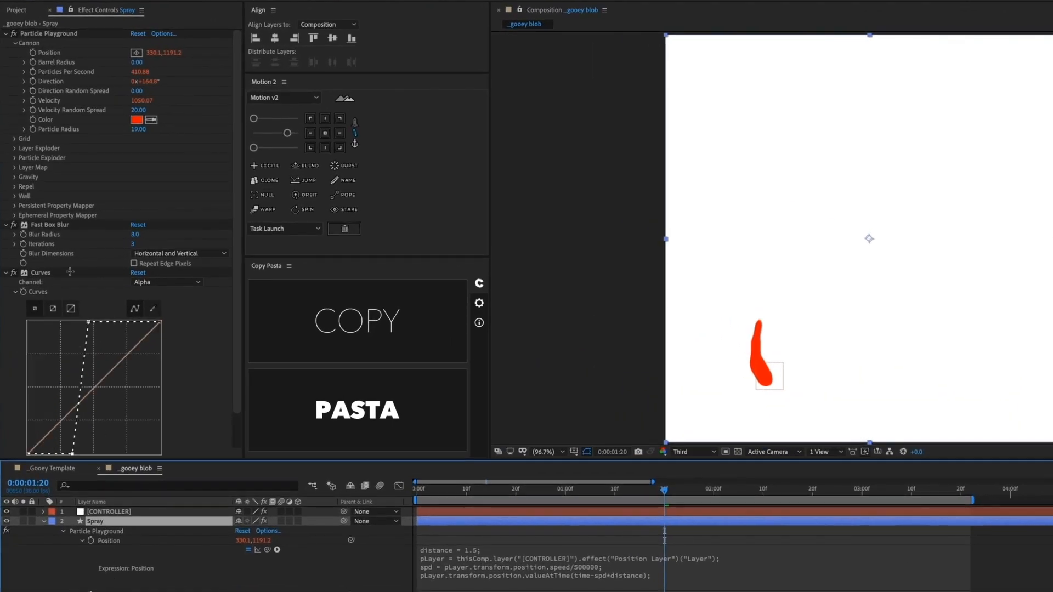
{"action": "left_click", "coordinate": [14, 216]}
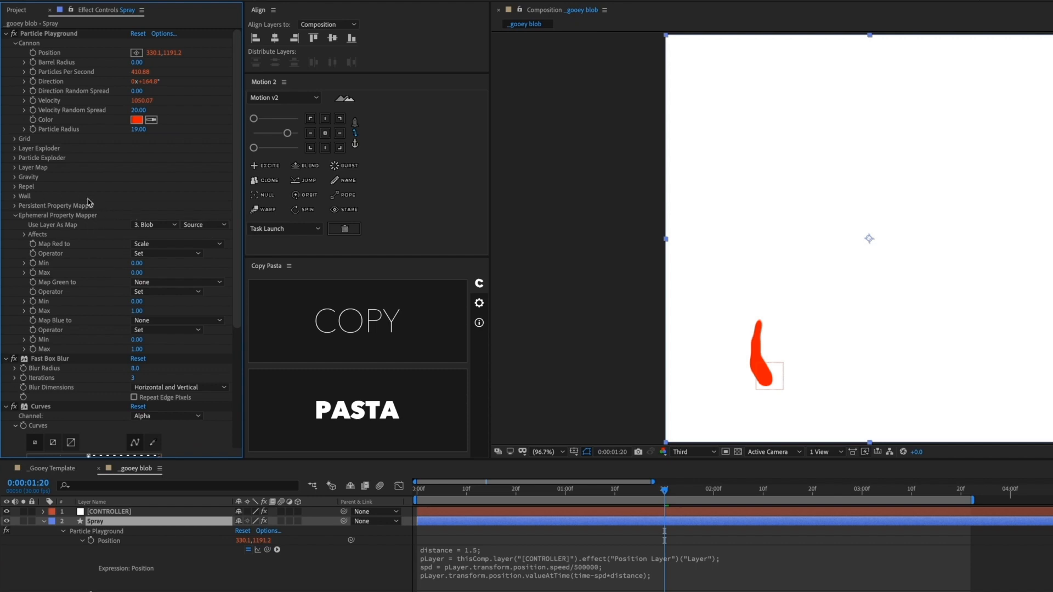
{"action": "left_click", "coordinate": [24, 235]}
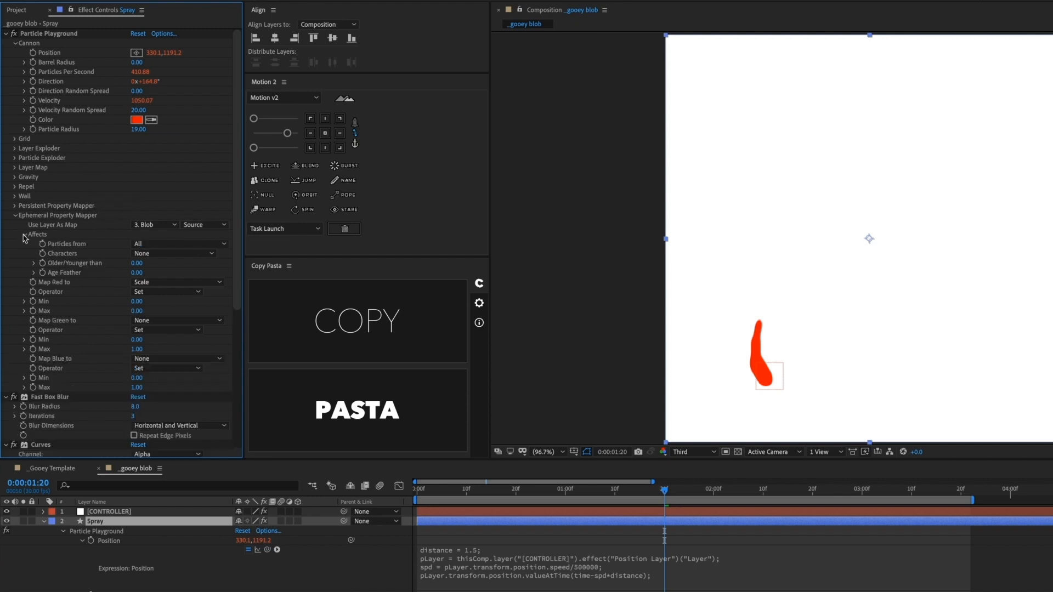
{"action": "left_click", "coordinate": [44, 263], "text": "alt"}
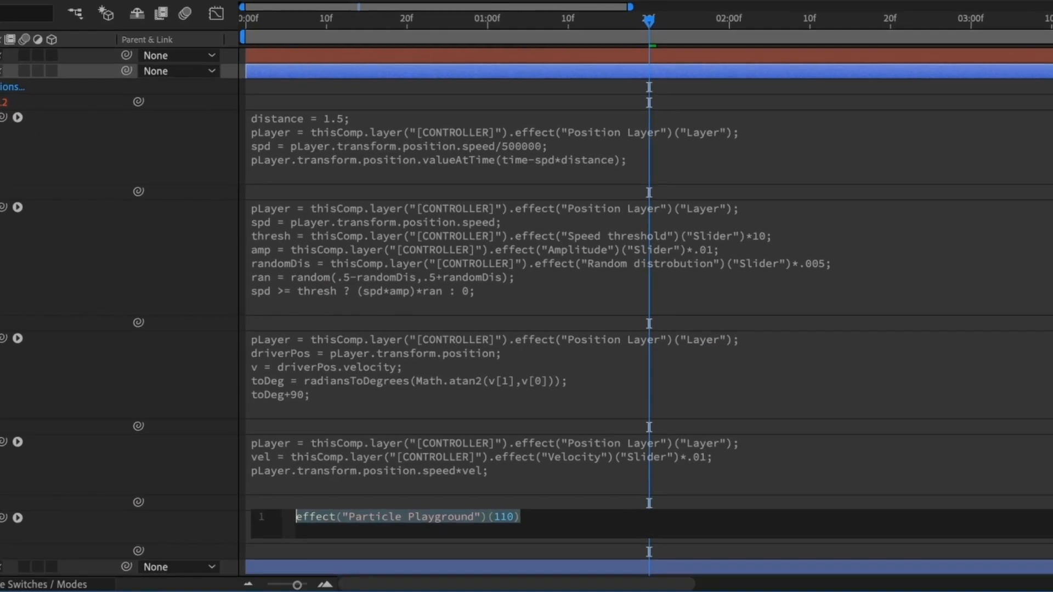
Step: Link Older/Younger than to CONTROLLER Lifespan / 2, then paste the Lifespan expression into the next property
{"action": "type", "text": "thisComp.layer(\"[CONTROLLER]\").effect(\"Lifespan\")(\"Slider\")/2"}
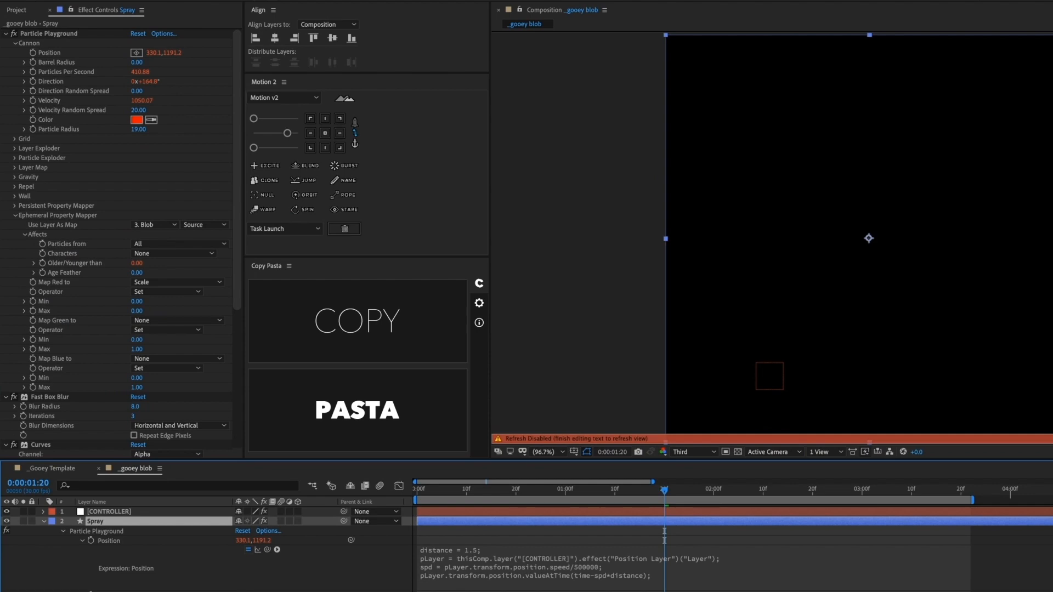
{"action": "left_click", "coordinate": [165, 582]}
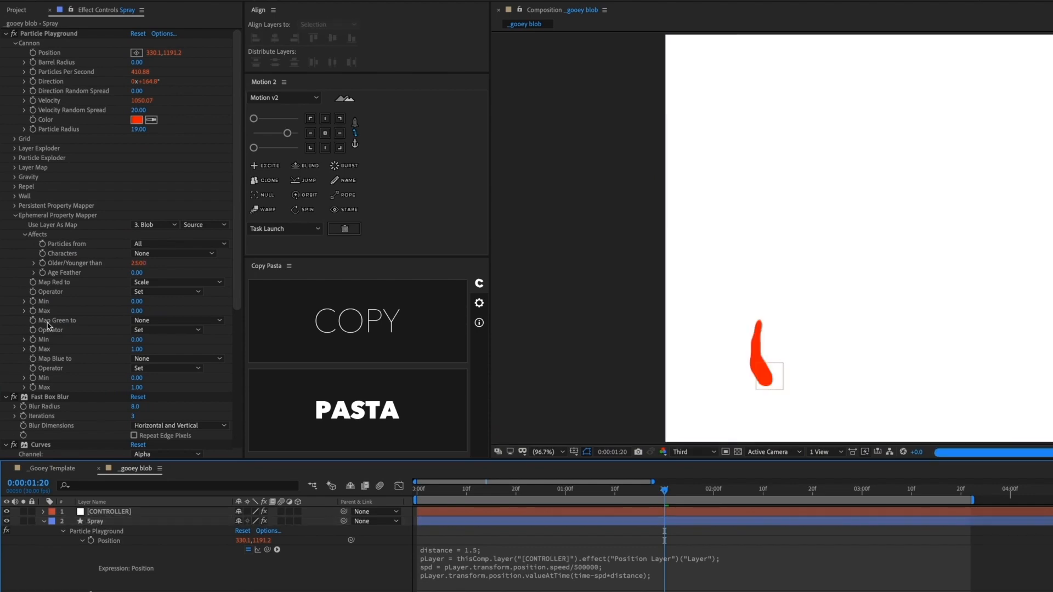
{"action": "left_click", "coordinate": [43, 273]}
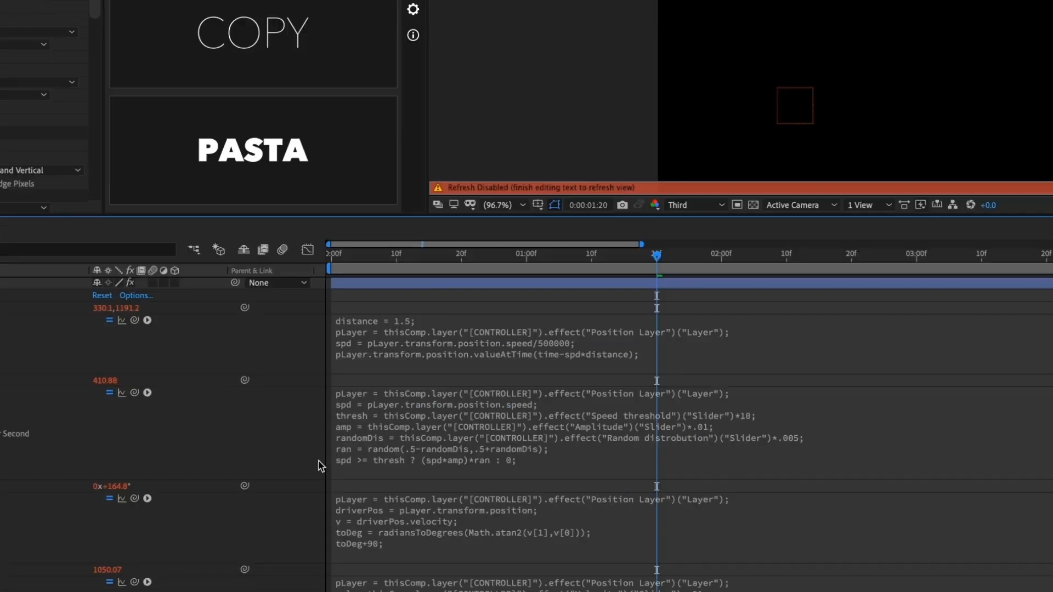
{"action": "type", "text": "thisComp.layer(\"[CONTROLLER]\").effect(\"Lifespan\")(\"Slider\")/2"}
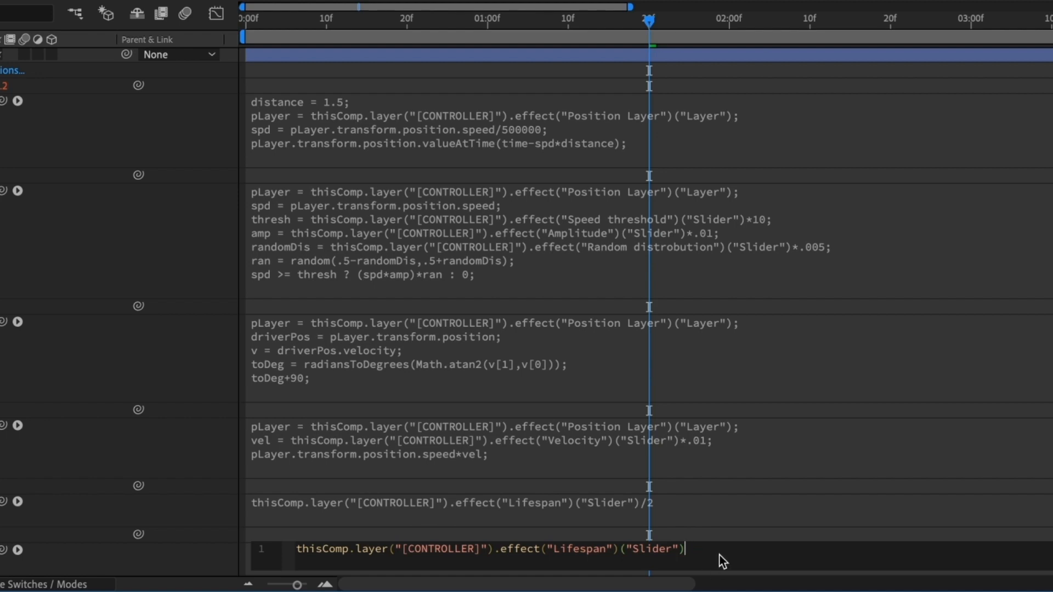
Step: Commit the Lifespan expression, select the CONTROLLER layer, and set Velocity to 10
{"action": "left_click", "coordinate": [217, 446]}
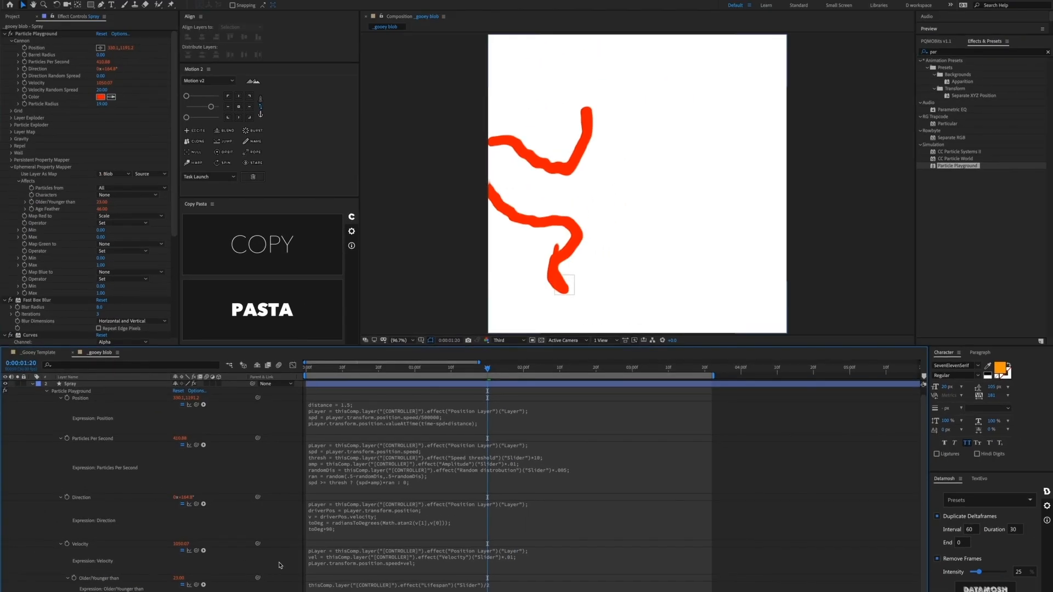
{"action": "scroll", "coordinate": [129, 435], "scroll_direction": "up", "scroll_amount": 1}
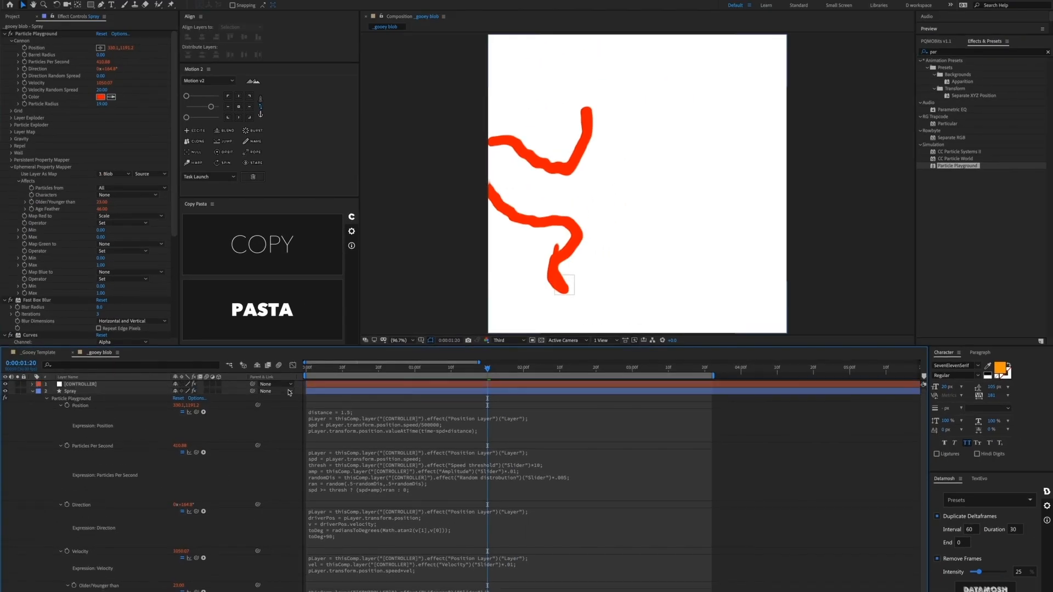
{"action": "left_click", "coordinate": [109, 386]}
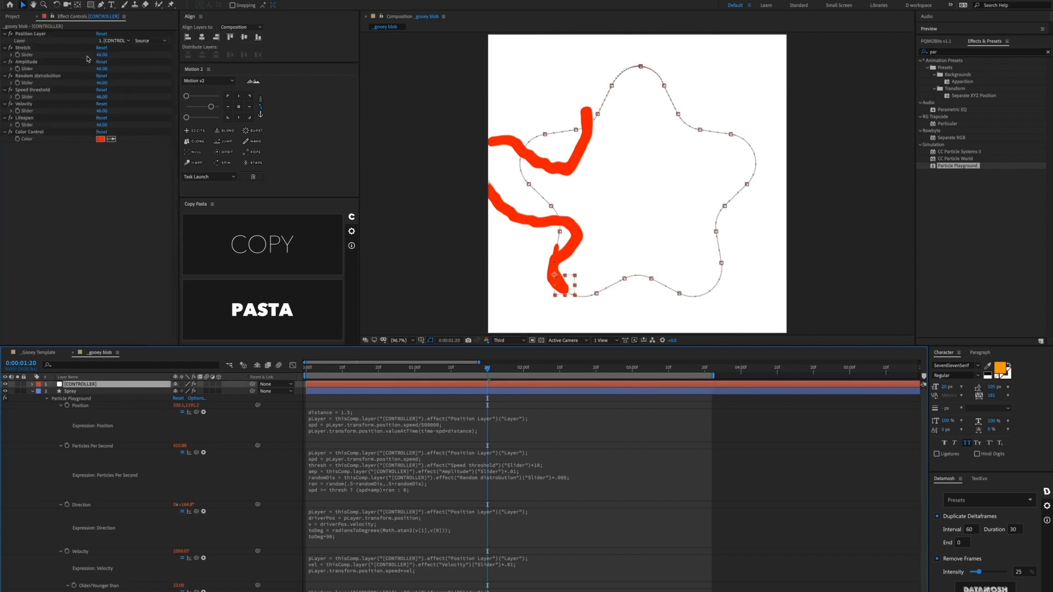
{"action": "left_click", "coordinate": [102, 111]}
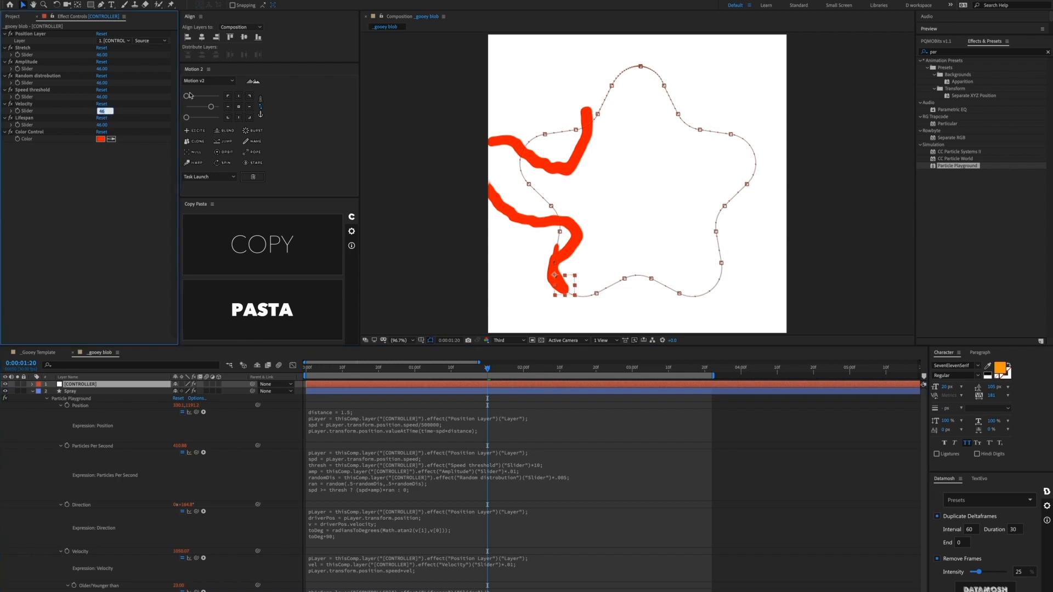
{"action": "key", "text": "Return"}
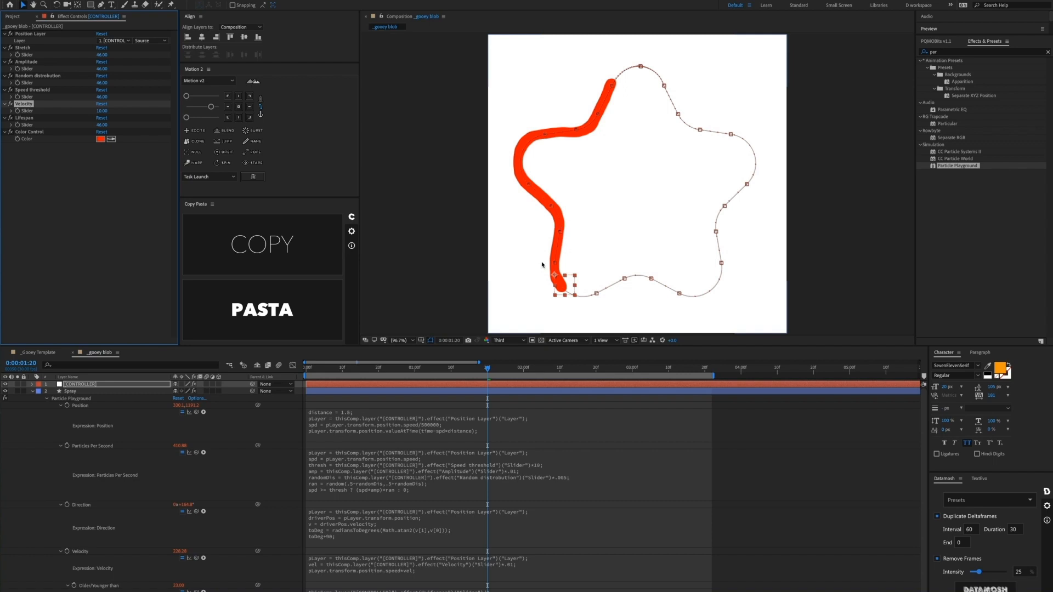
Step: Set CONTROLLER Lifespan 3, Amplitude 10, Random distrobution 80 and Speed threshold 120
{"action": "left_click", "coordinate": [107, 125]}
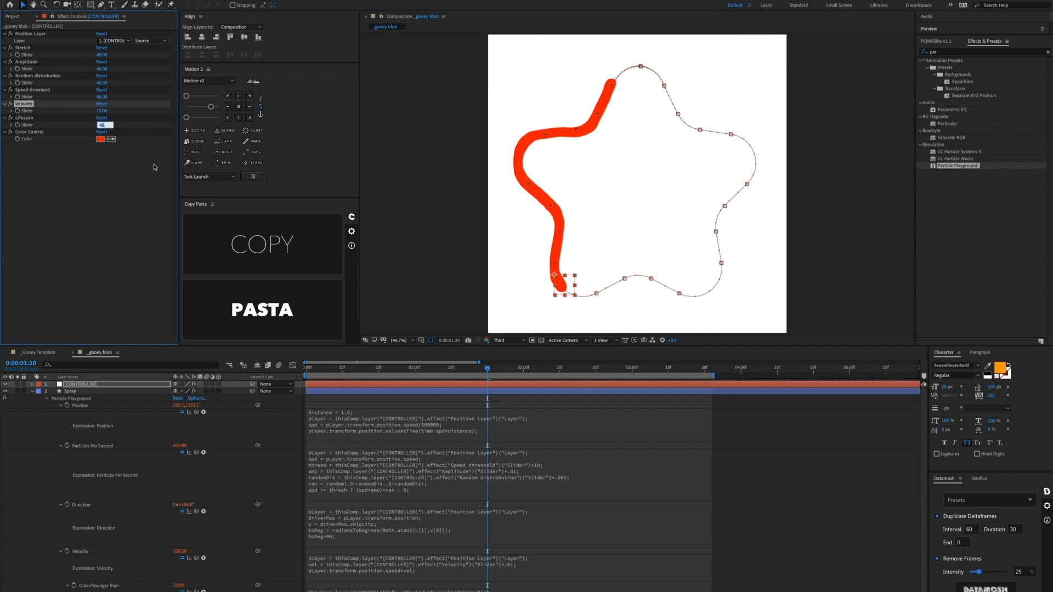
{"action": "type", "text": "3"}
{"action": "key", "text": "Return"}
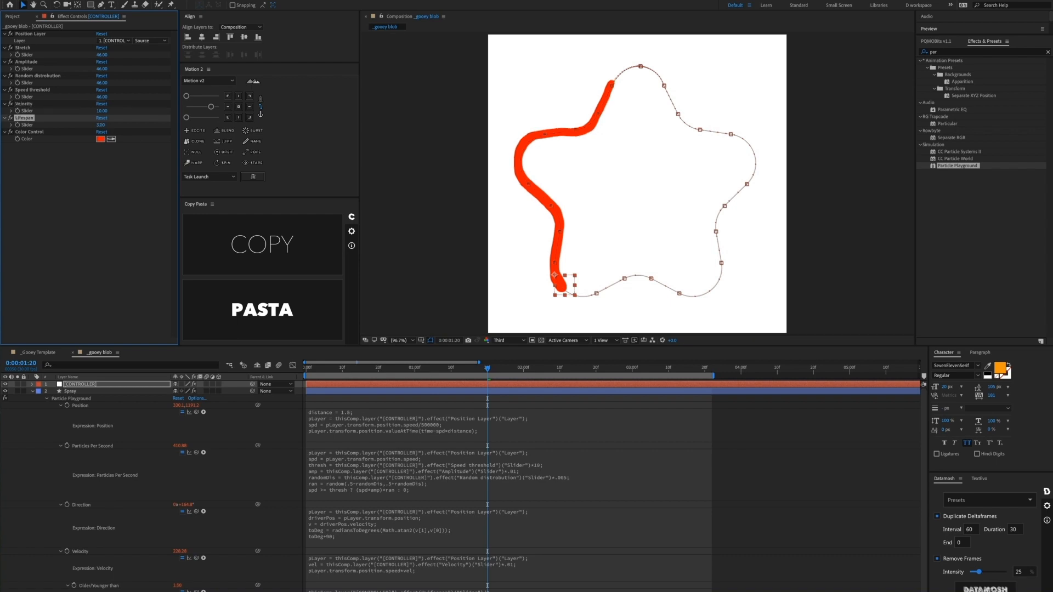
{"action": "left_click", "coordinate": [101, 69]}
{"action": "type", "text": "10"}
{"action": "key", "text": "Return"}
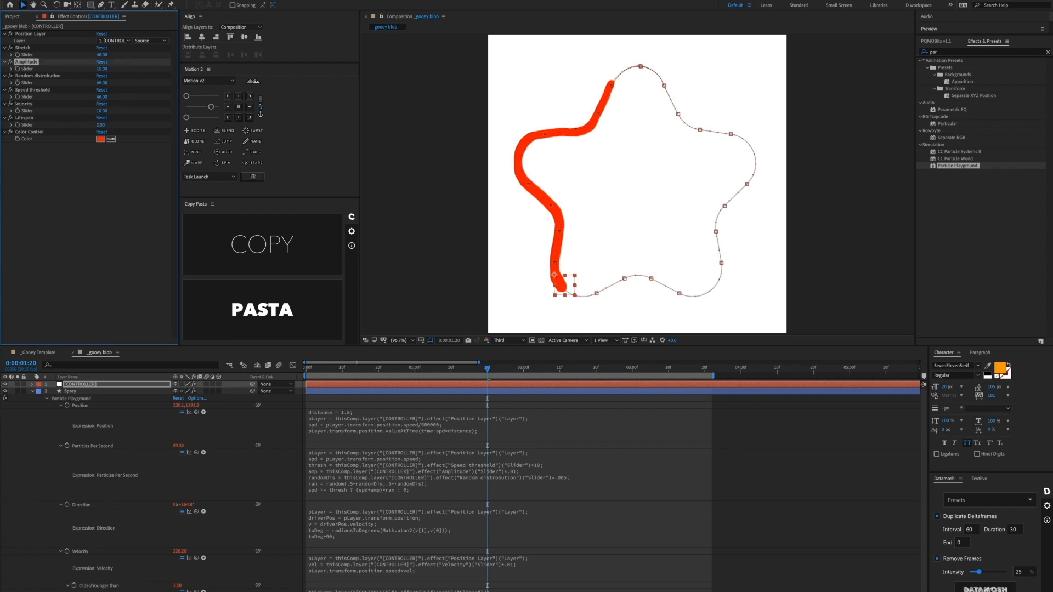
{"action": "left_click", "coordinate": [101, 83]}
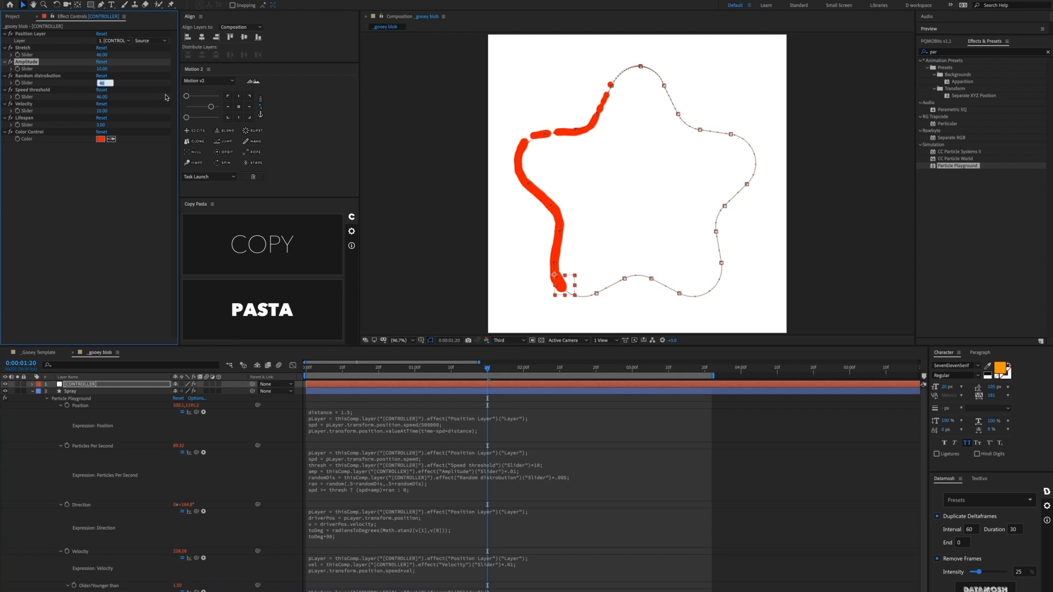
{"action": "key", "text": "Return"}
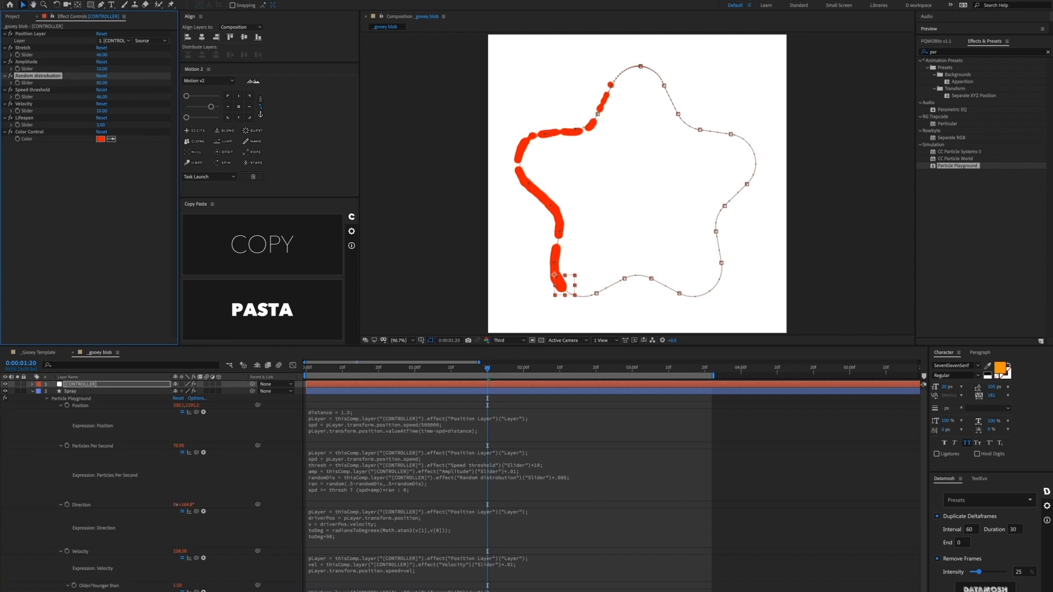
{"action": "left_click", "coordinate": [103, 98]}
{"action": "type", "text": "120"}
{"action": "key", "text": "Return"}
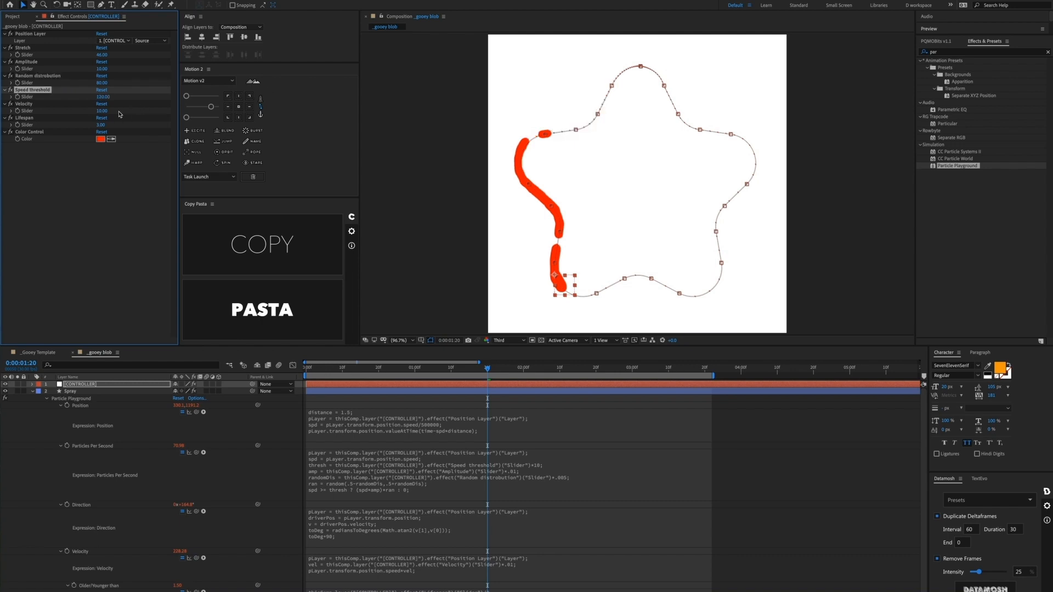
Step: Raise CONTROLLER Velocity to 13 and open the _Gooey Template comp for comparison
{"action": "left_click", "coordinate": [102, 111]}
{"action": "type", "text": "13"}
{"action": "key", "text": "Return"}
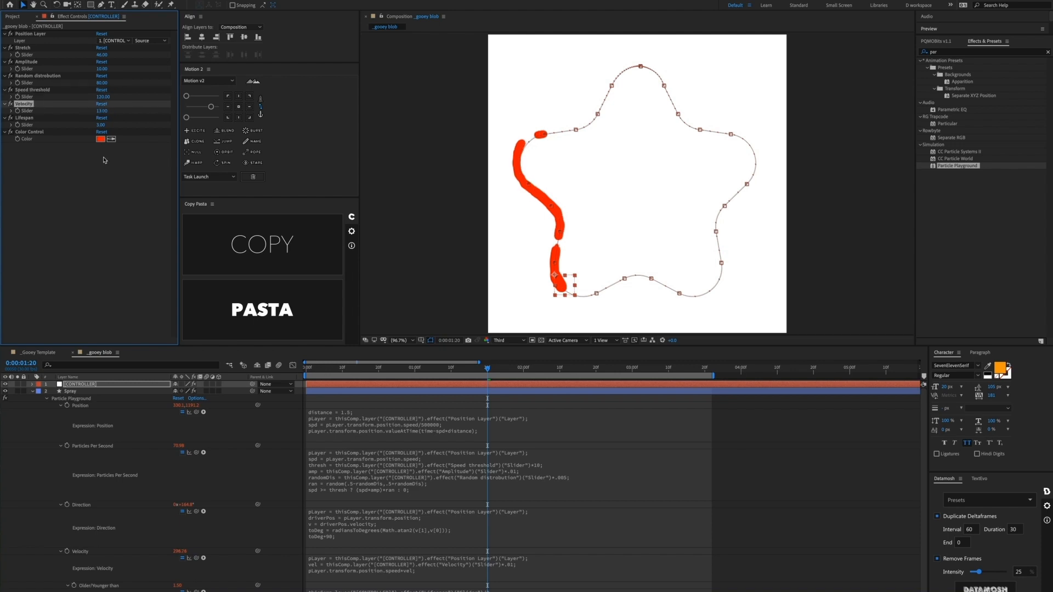
{"action": "left_click", "coordinate": [34, 353]}
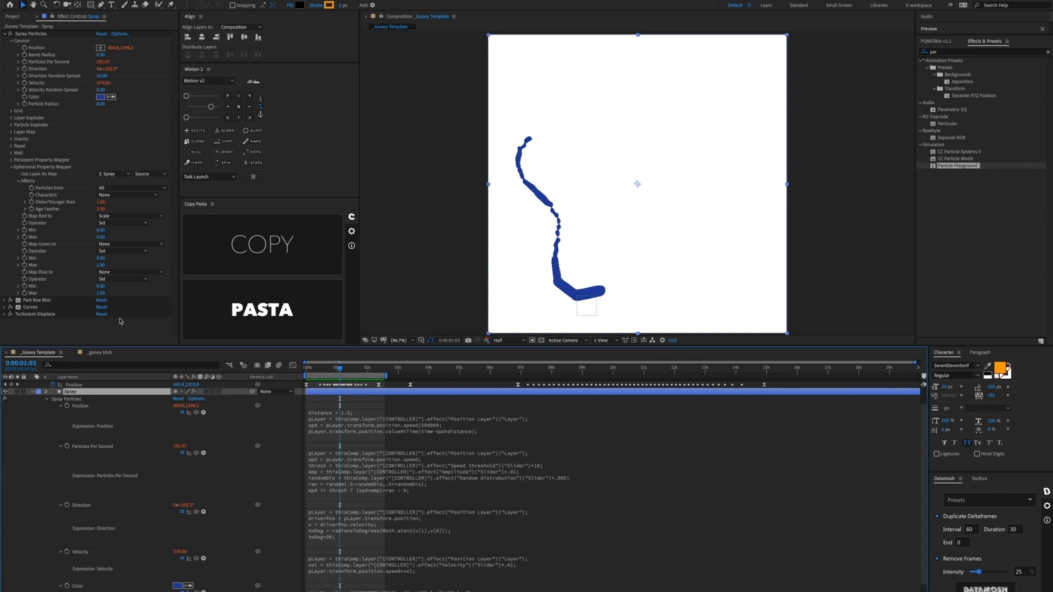
{"action": "left_click", "coordinate": [107, 353]}
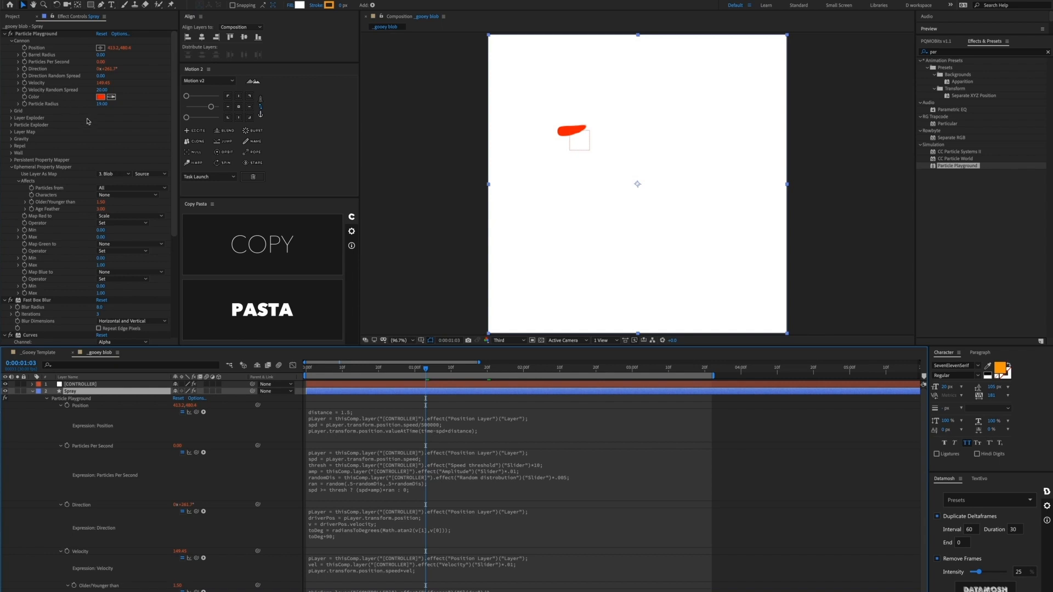
{"action": "left_click", "coordinate": [101, 104]}
Step: Set Spray's Particle Radius to 8 and preview the blob trail
{"action": "type", "text": "8"}
{"action": "key", "text": "Return"}
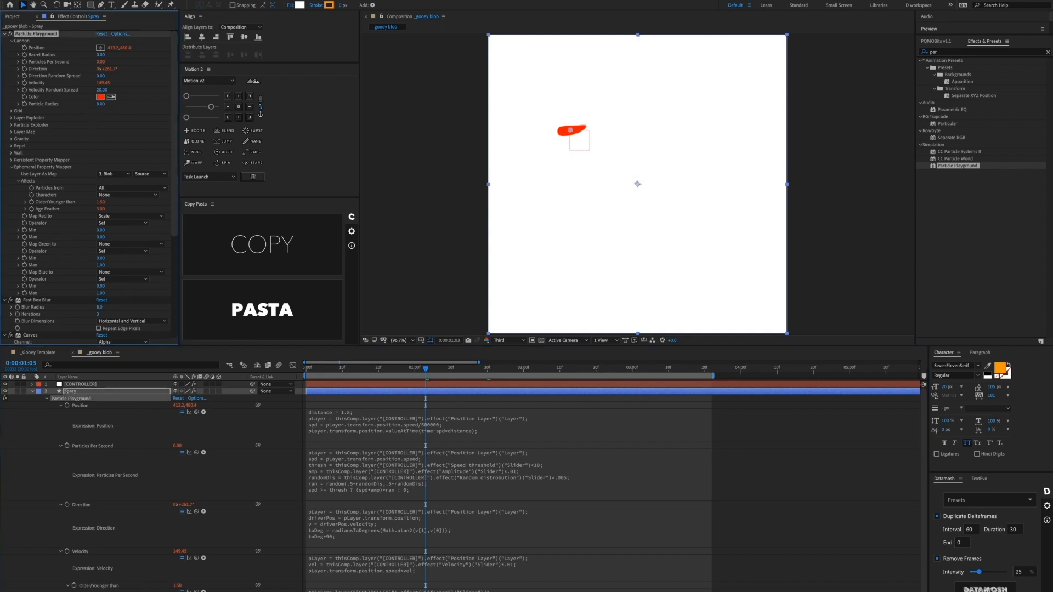
{"action": "left_click", "coordinate": [388, 403]}
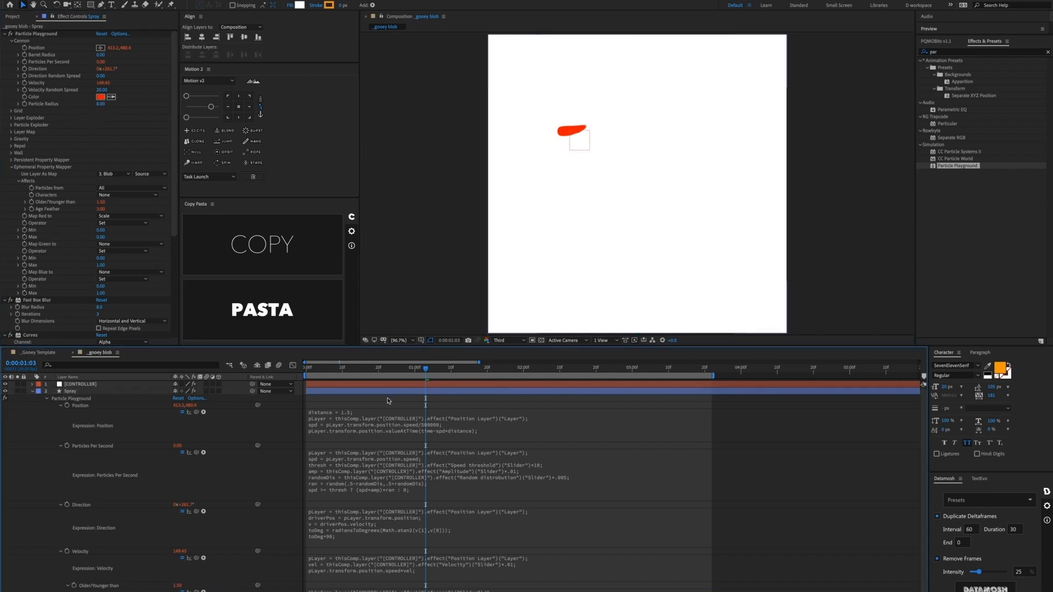
{"action": "key", "text": "space"}
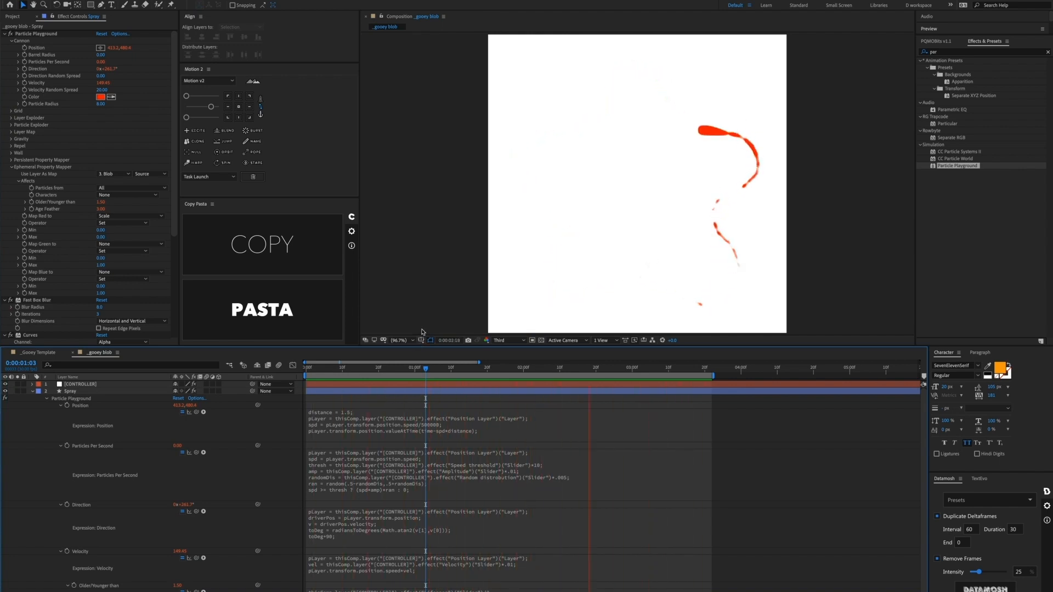
{"action": "key", "text": "space"}
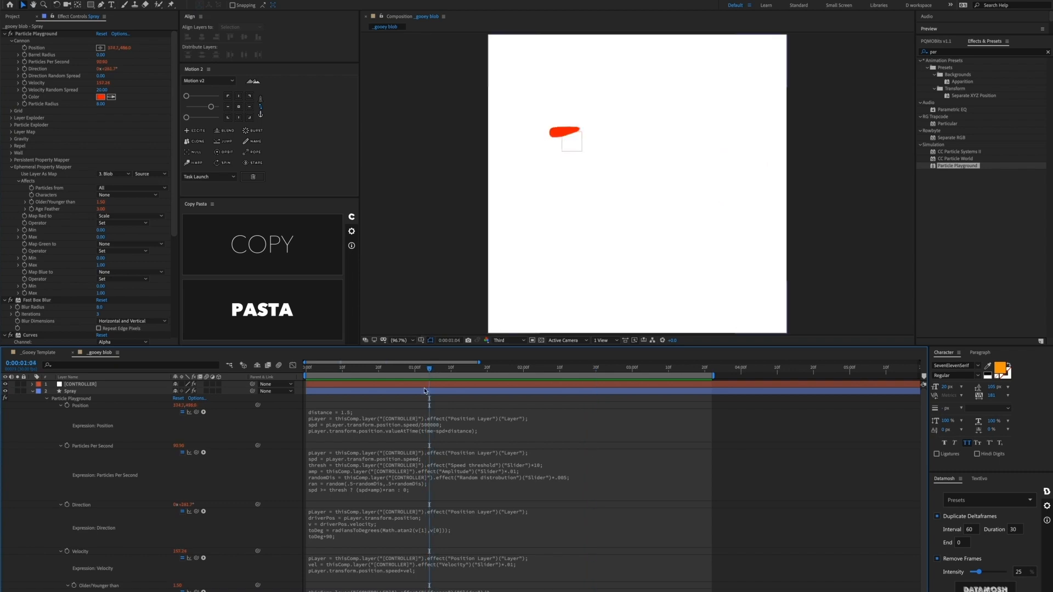
Step: Collapse Particle Playground and drag the Curves alpha points left for crisper blob edges
{"action": "left_click", "coordinate": [426, 390]}
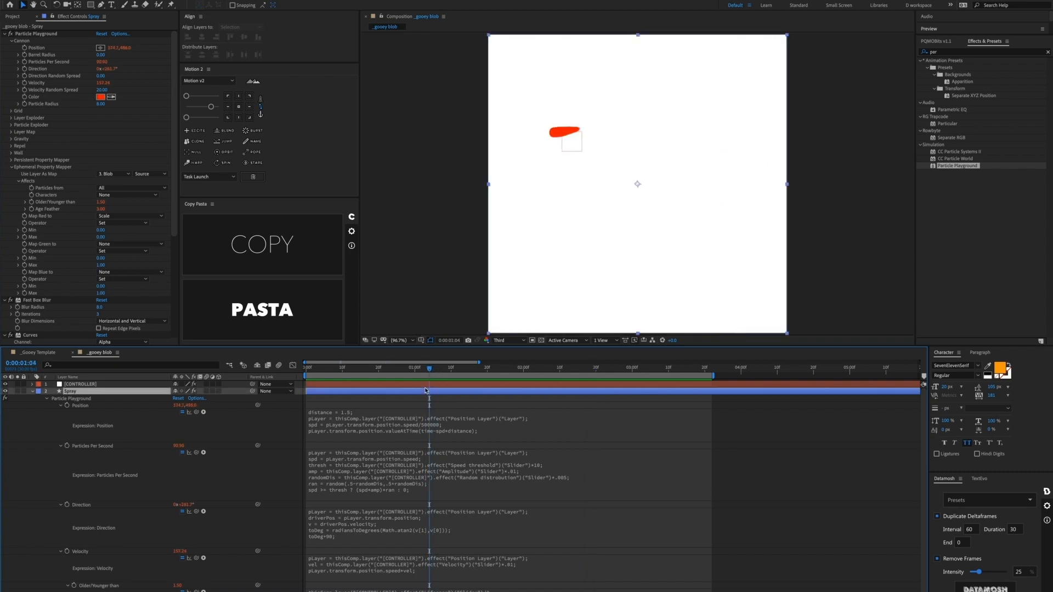
{"action": "left_click", "coordinate": [8, 34]}
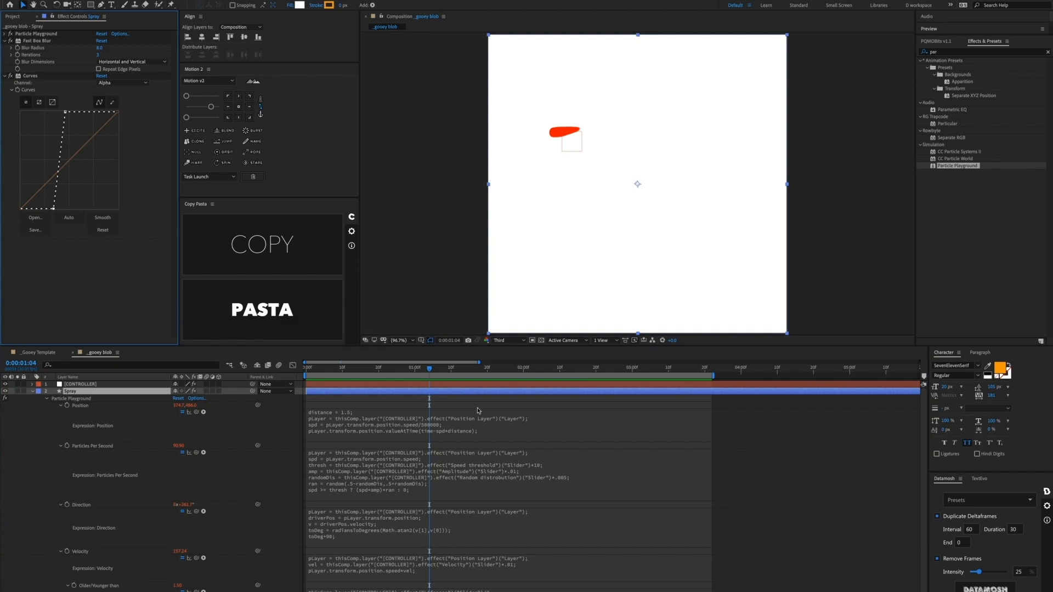
{"action": "left_click_drag", "start_coordinate": [432, 372], "coordinate": [508, 373]}
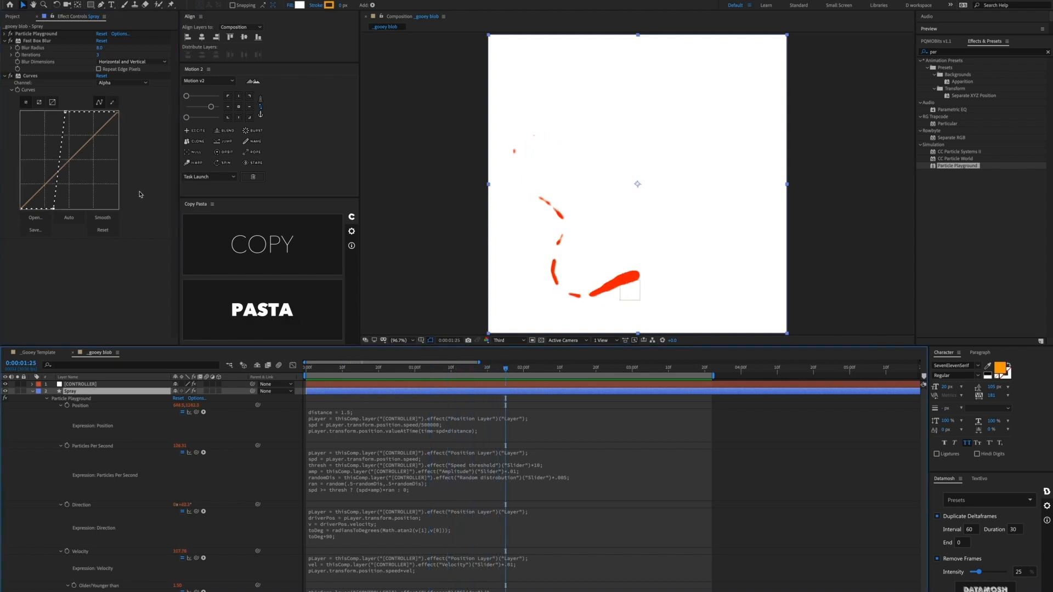
{"action": "left_click_drag", "start_coordinate": [65, 112], "coordinate": [59, 111]}
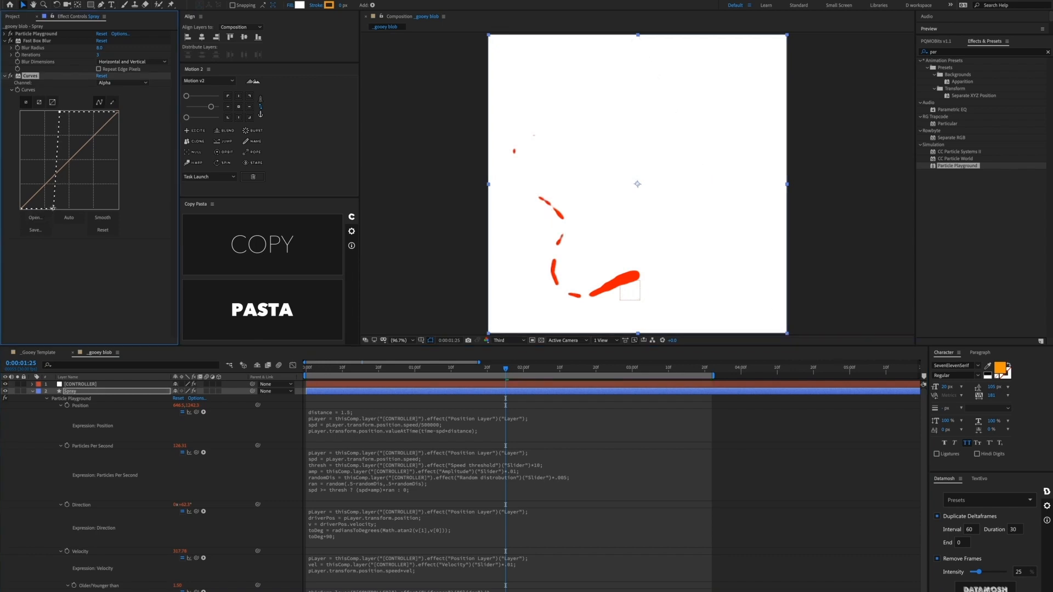
{"action": "left_click_drag", "start_coordinate": [53, 207], "coordinate": [40, 209]}
{"action": "left_click", "coordinate": [418, 368]}
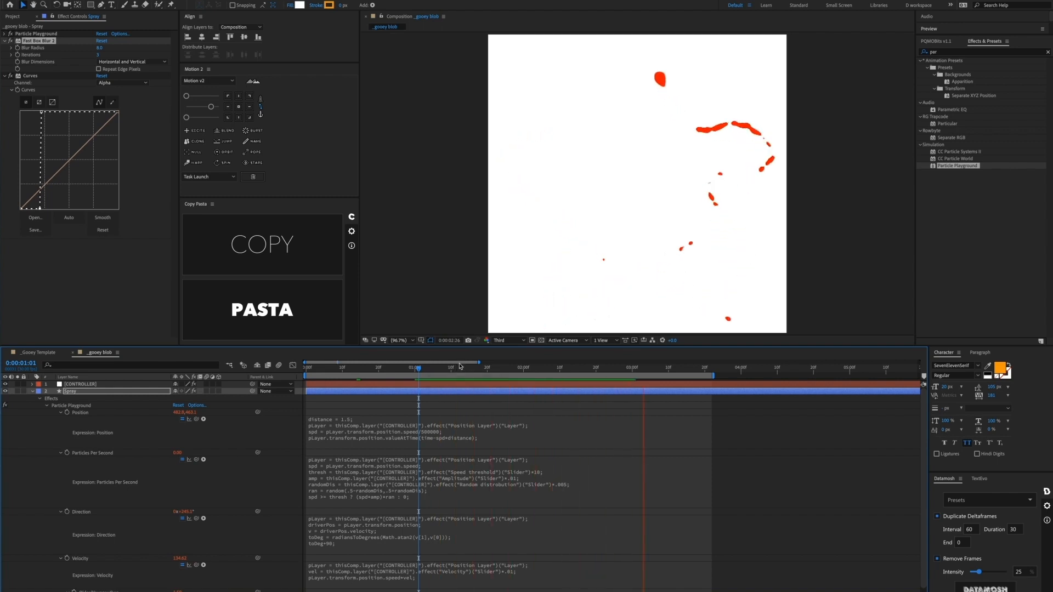
Step: Apply Turbulent Displace to the Spray layer from an effects search for 'turbu'
{"action": "key", "text": "space"}
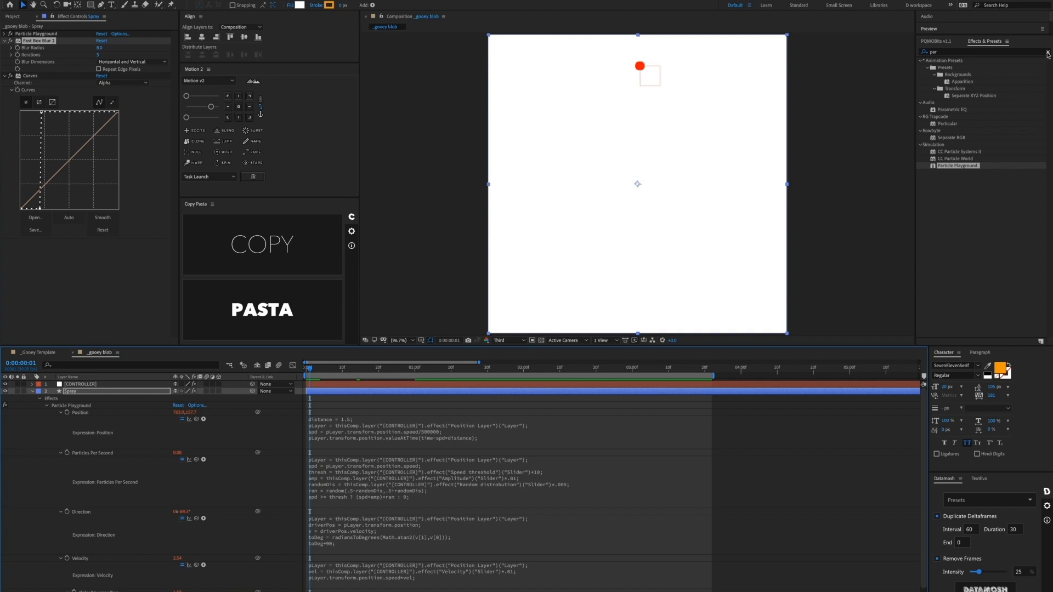
{"action": "left_click", "coordinate": [1047, 53]}
{"action": "left_click", "coordinate": [963, 53]}
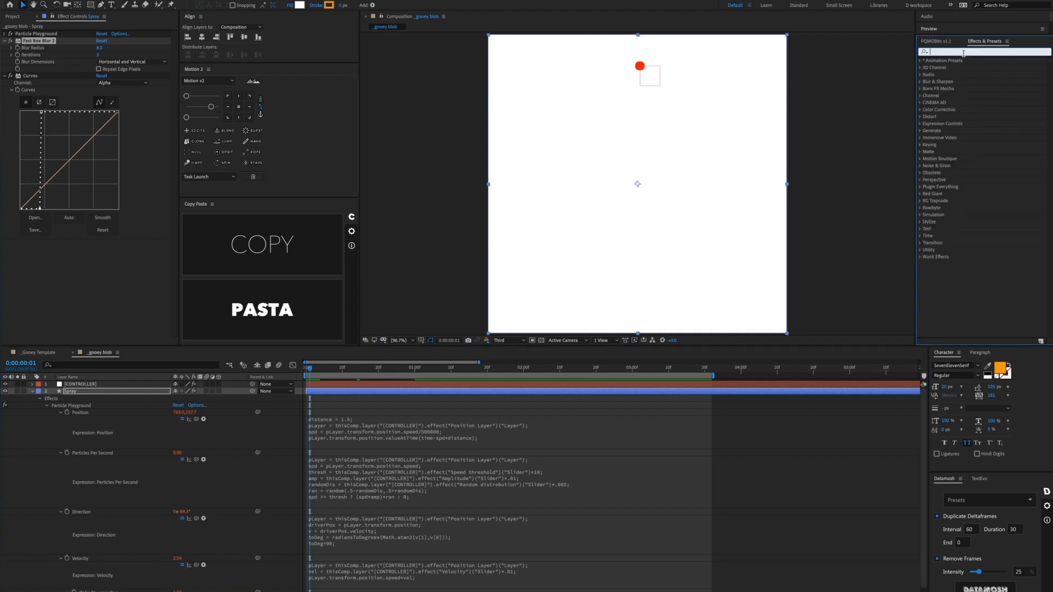
{"action": "type", "text": "turbul"}
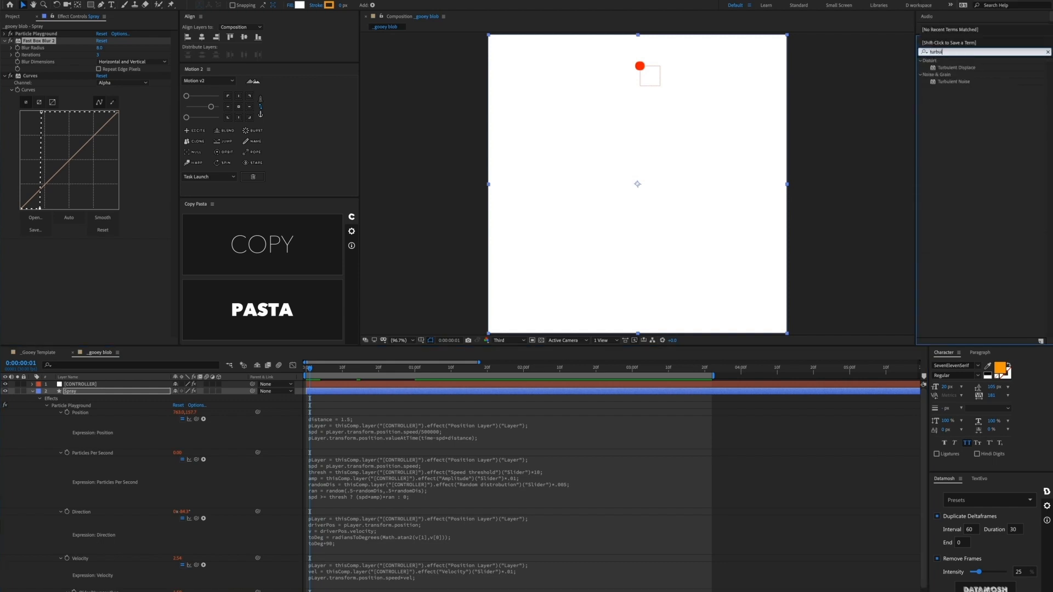
{"action": "mouse_move", "coordinate": [956, 67]}
{"action": "left_mouse_down"}
{"action": "mouse_move", "coordinate": [602, 179]}
{"action": "mouse_move", "coordinate": [615, 181]}
{"action": "mouse_move", "coordinate": [324, 399]}
{"action": "mouse_move", "coordinate": [313, 396]}
{"action": "mouse_move", "coordinate": [328, 394]}
{"action": "left_mouse_up"}
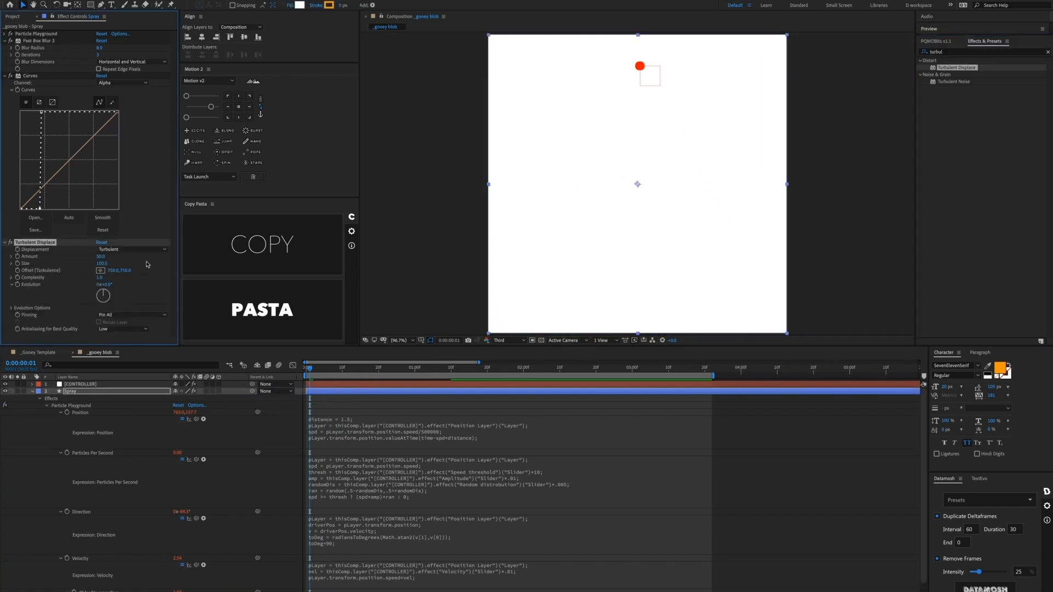
Step: Set Turbulent Displace Amount to 20 and Size to 10
{"action": "left_click", "coordinate": [100, 256]}
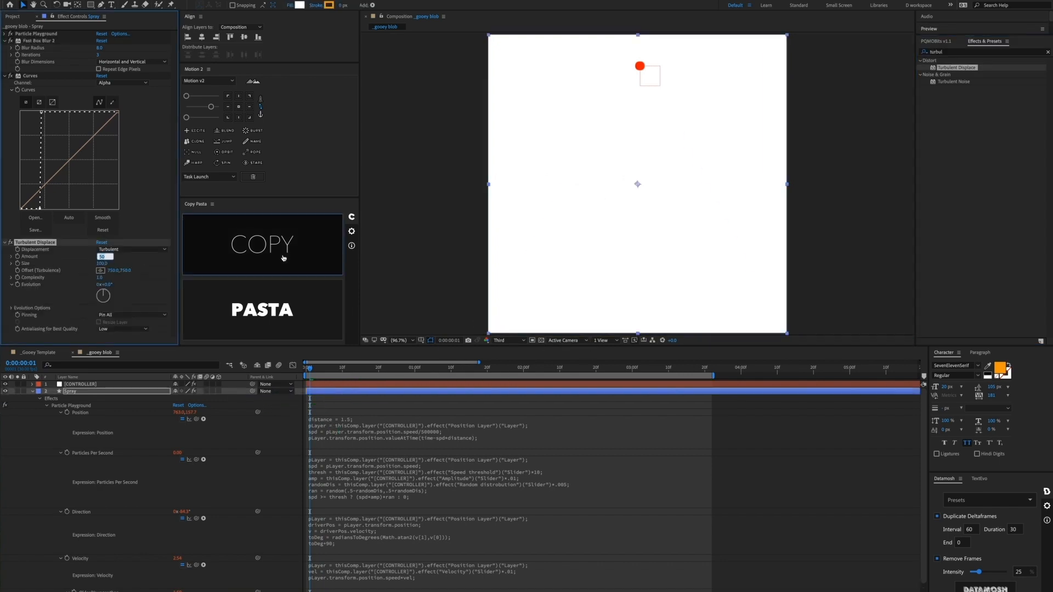
{"action": "type", "text": "20"}
{"action": "key", "text": "Tab"}
{"action": "type", "text": "10"}
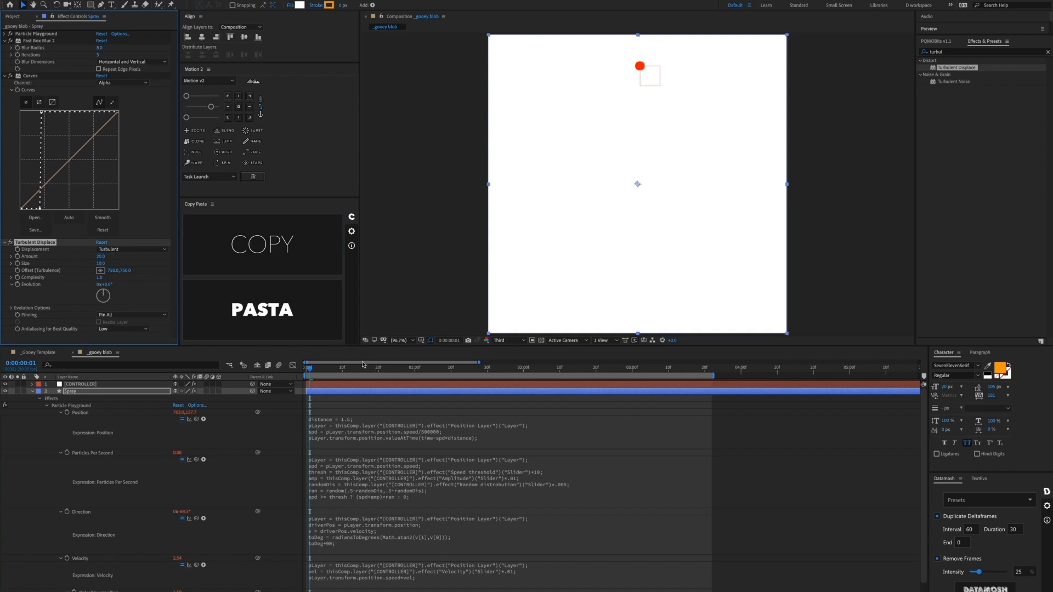
{"action": "left_click", "coordinate": [368, 372]}
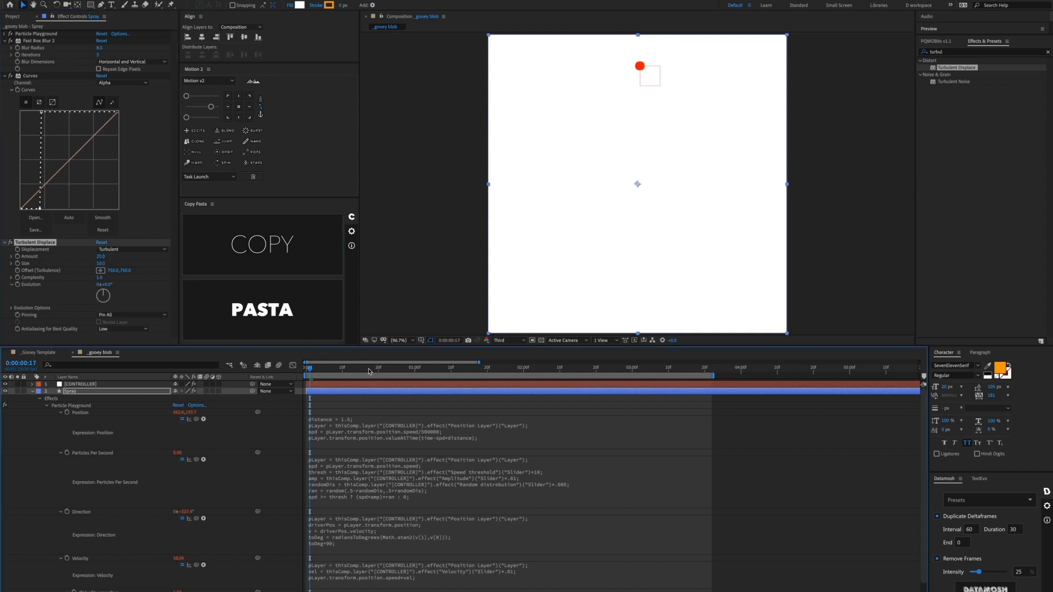
Step: Preview the trail, then check the _Gooey Template's Turbulent Displace values for comparison
{"action": "key", "text": "space"}
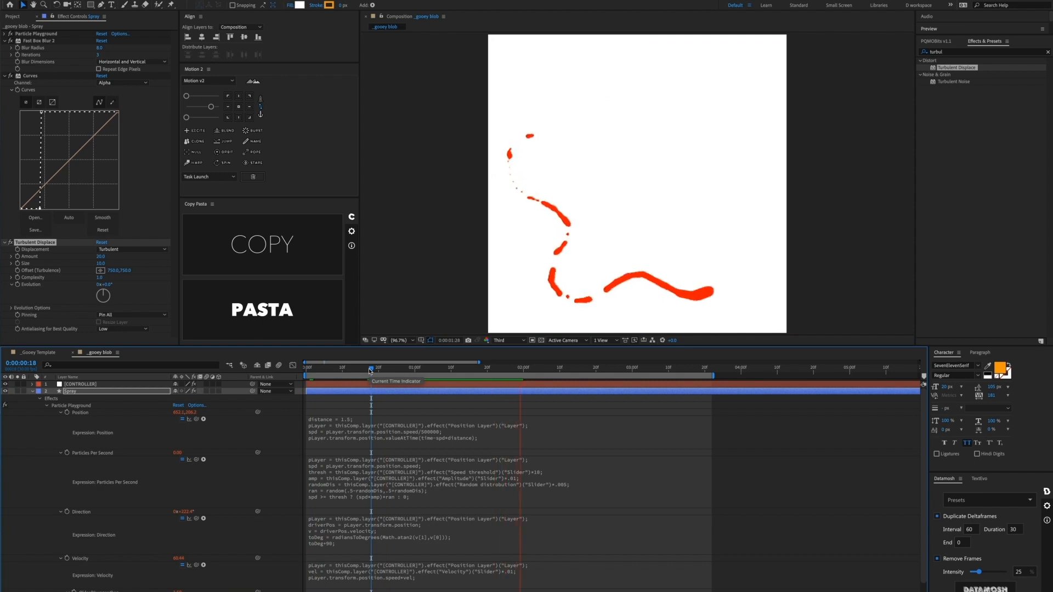
{"action": "key", "text": "space"}
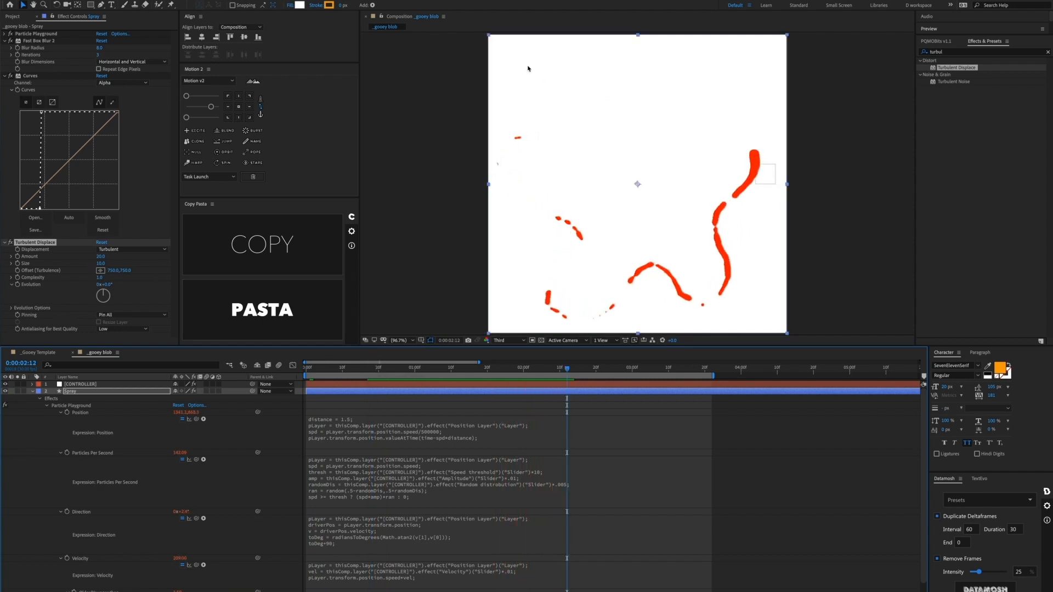
{"action": "left_click", "coordinate": [42, 352]}
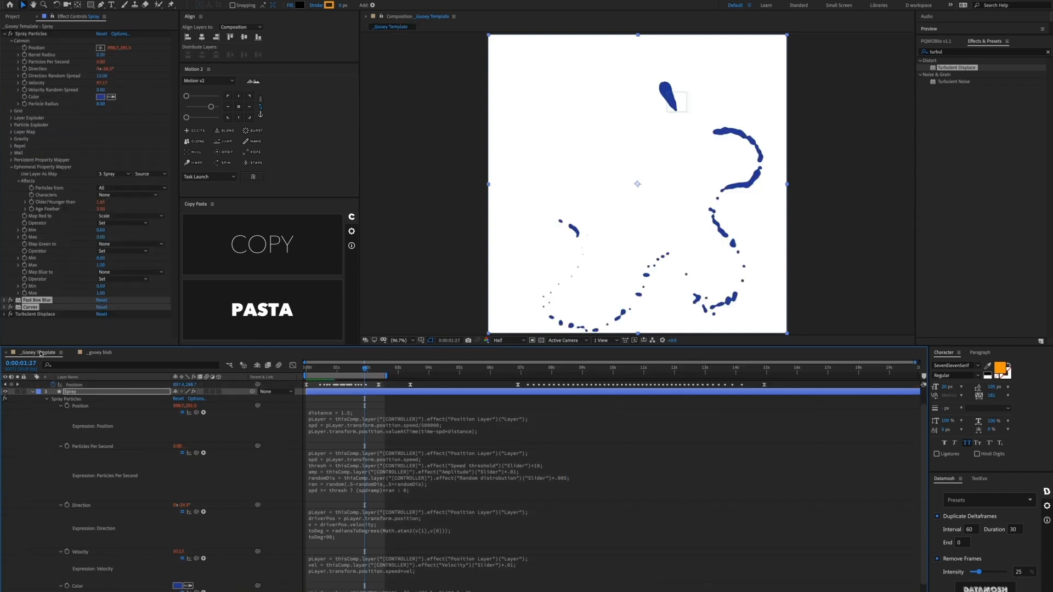
{"action": "left_click", "coordinate": [7, 314]}
{"action": "scroll", "coordinate": [44, 310], "scroll_direction": "down", "scroll_amount": 3}
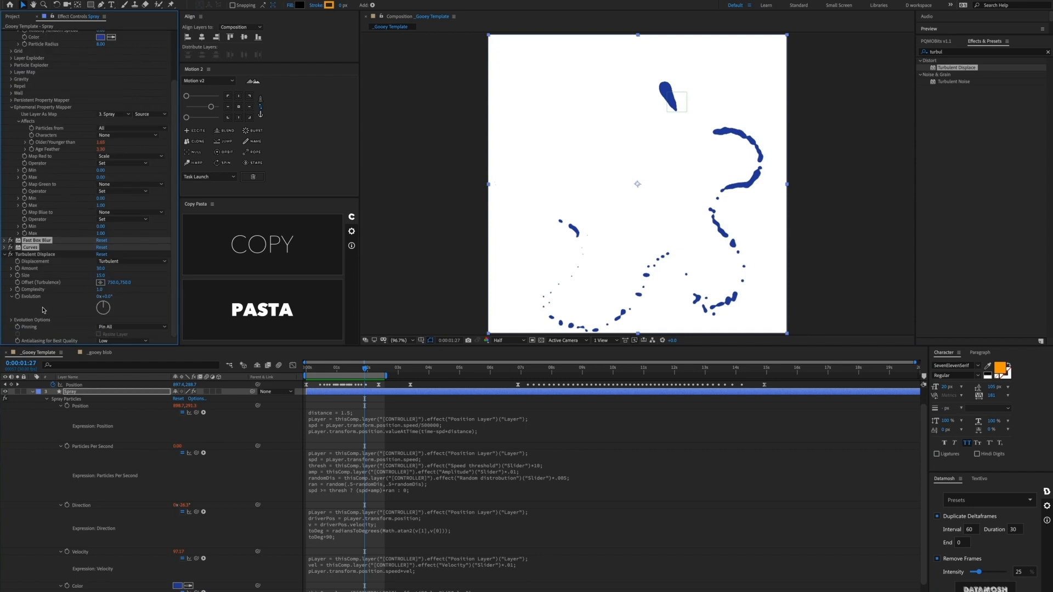
{"action": "left_click", "coordinate": [101, 353]}
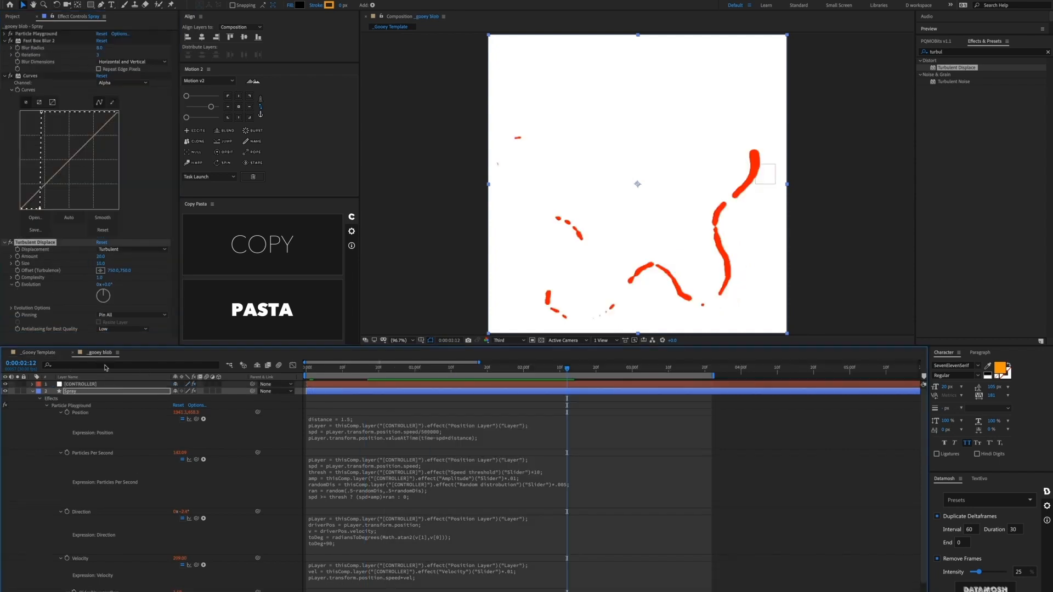
Step: Set the Spray layer's Turbulent Displace Amount to 30 and Size to 15
{"action": "left_click", "coordinate": [100, 256]}
{"action": "type", "text": "30"}
{"action": "key", "text": "Tab"}
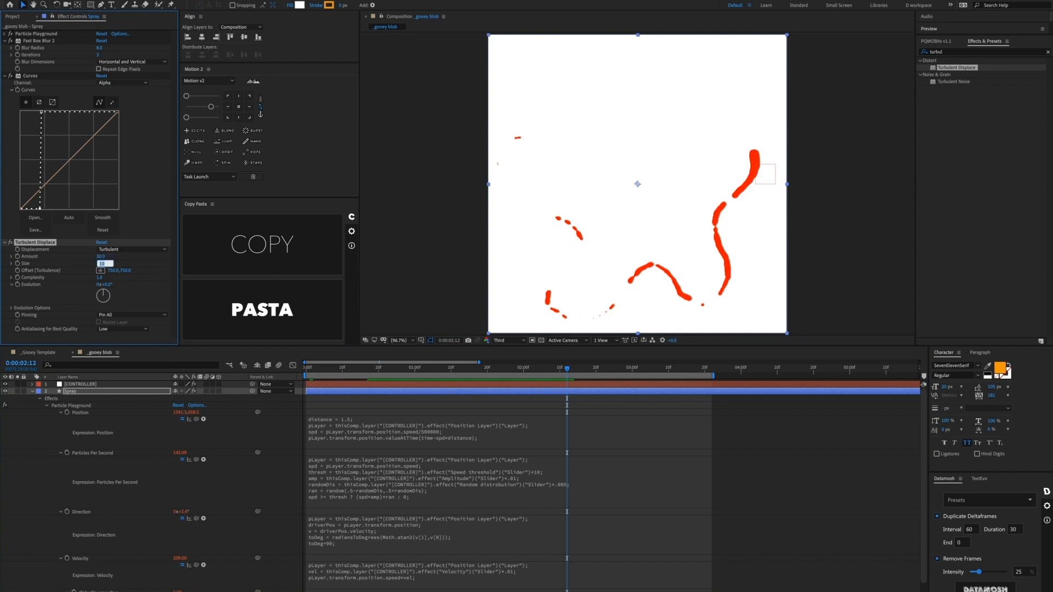
{"action": "type", "text": "15"}
{"action": "key", "text": "Return"}
{"action": "left_click", "coordinate": [328, 401]}
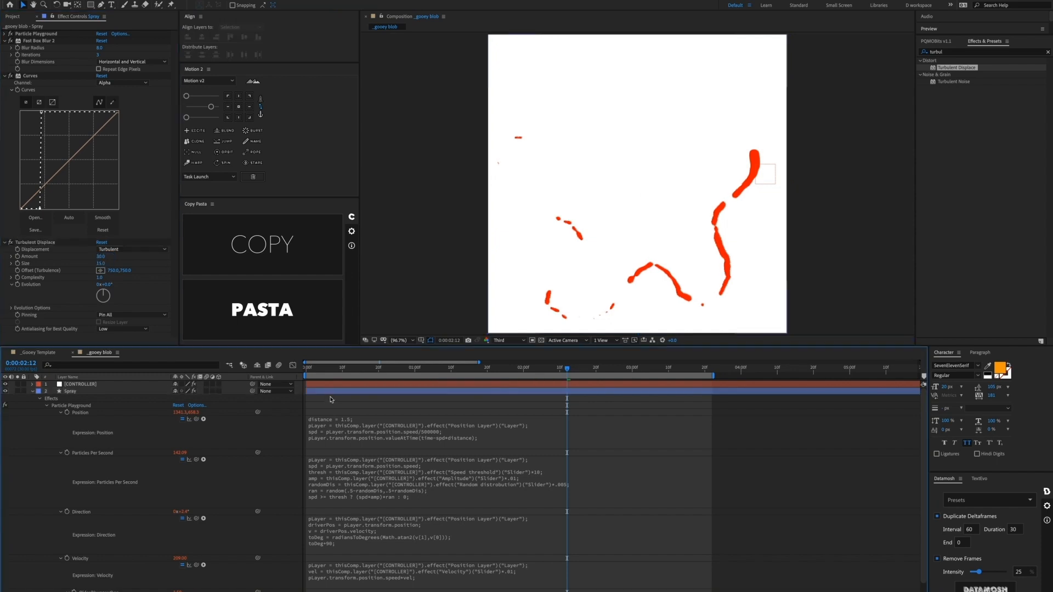
{"action": "left_click", "coordinate": [325, 391]}
Step: Link the Spray particle colour by expression to the CONTROLLER's Color Control
{"action": "key", "text": "u"}
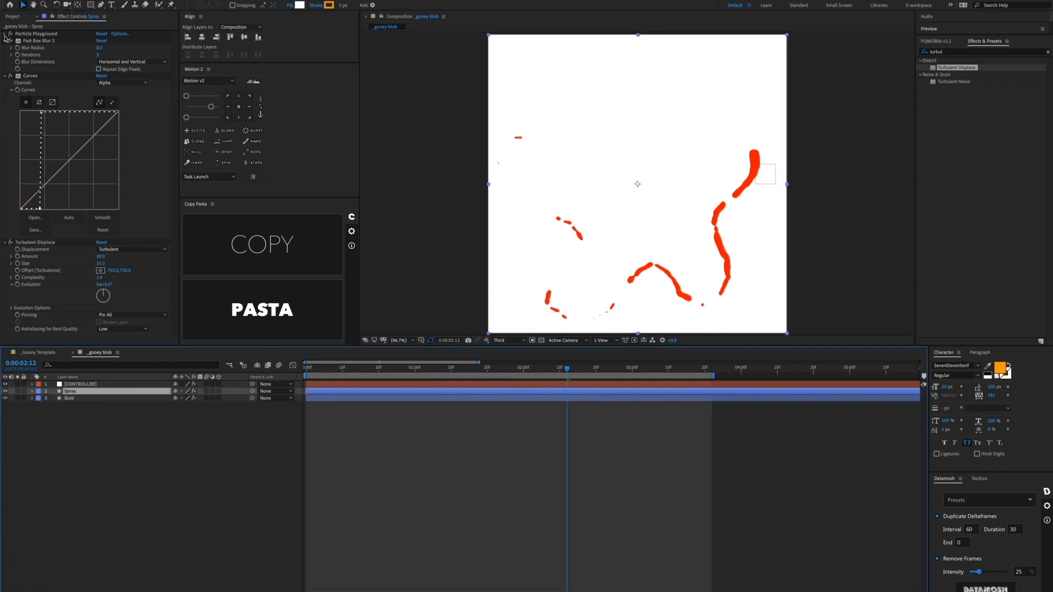
{"action": "left_click", "coordinate": [4, 34]}
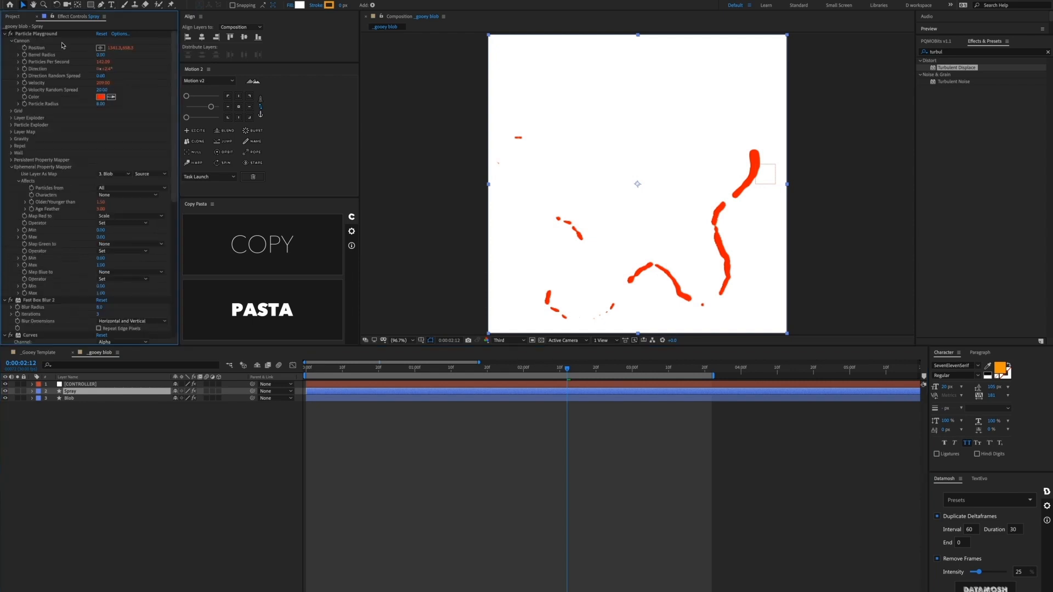
{"action": "left_click", "coordinate": [24, 97], "text": "alt"}
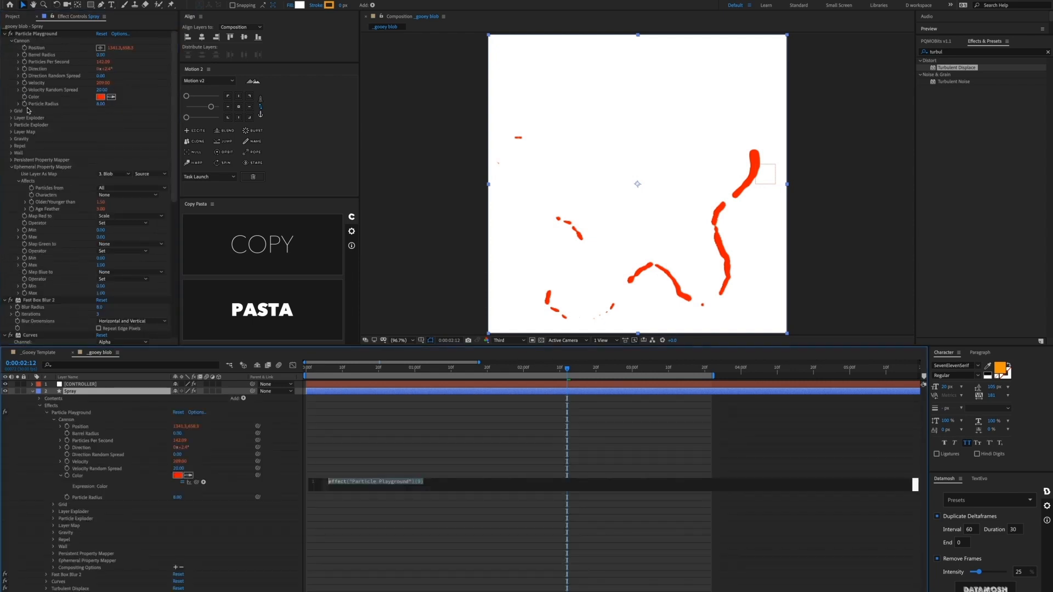
{"action": "left_click", "coordinate": [87, 384]}
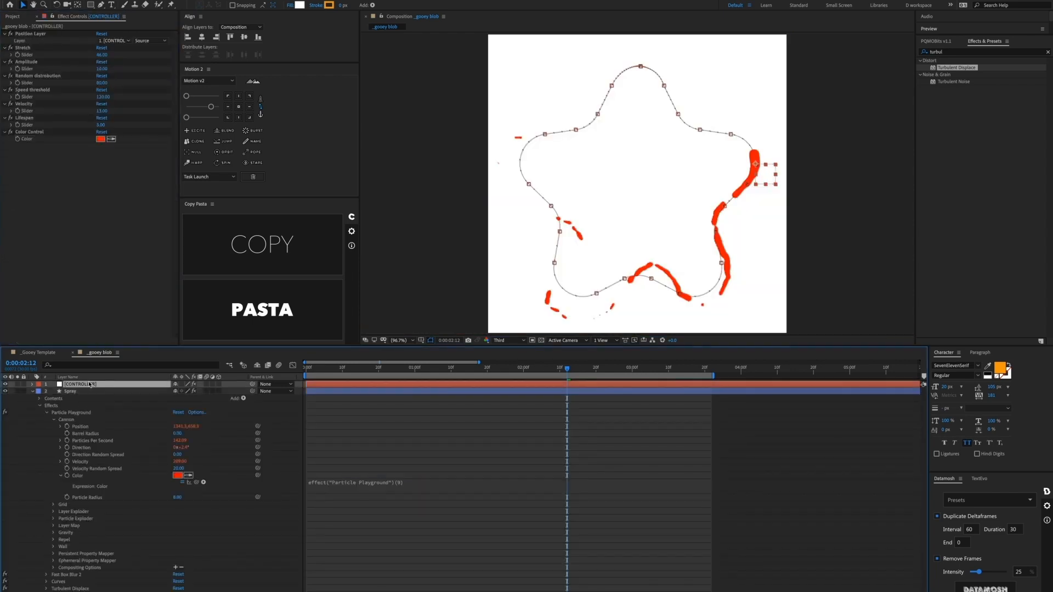
{"action": "left_click", "coordinate": [373, 481]}
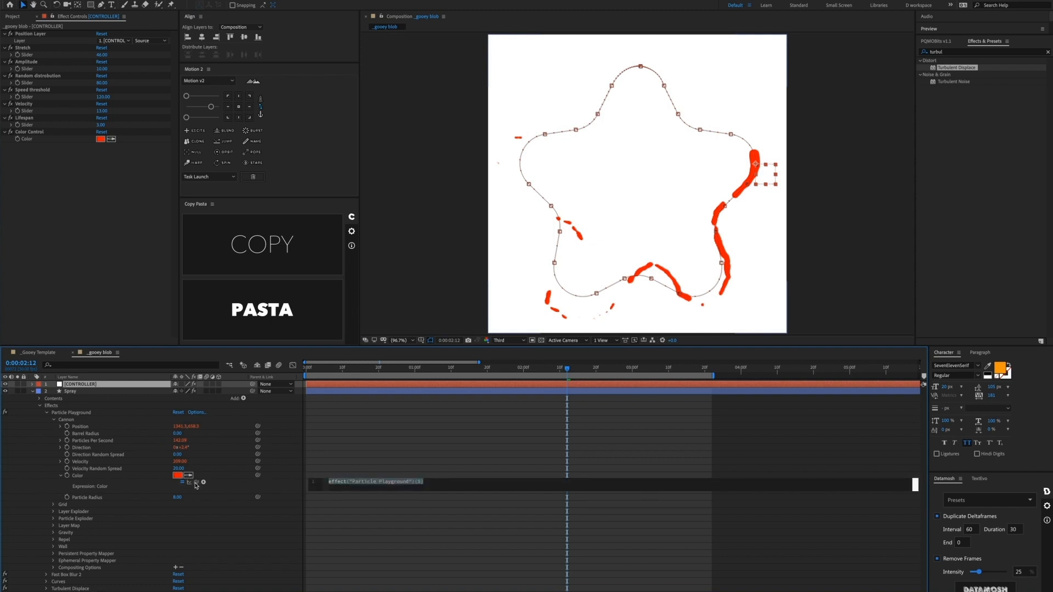
{"action": "left_click_drag", "start_coordinate": [196, 482], "coordinate": [38, 141]}
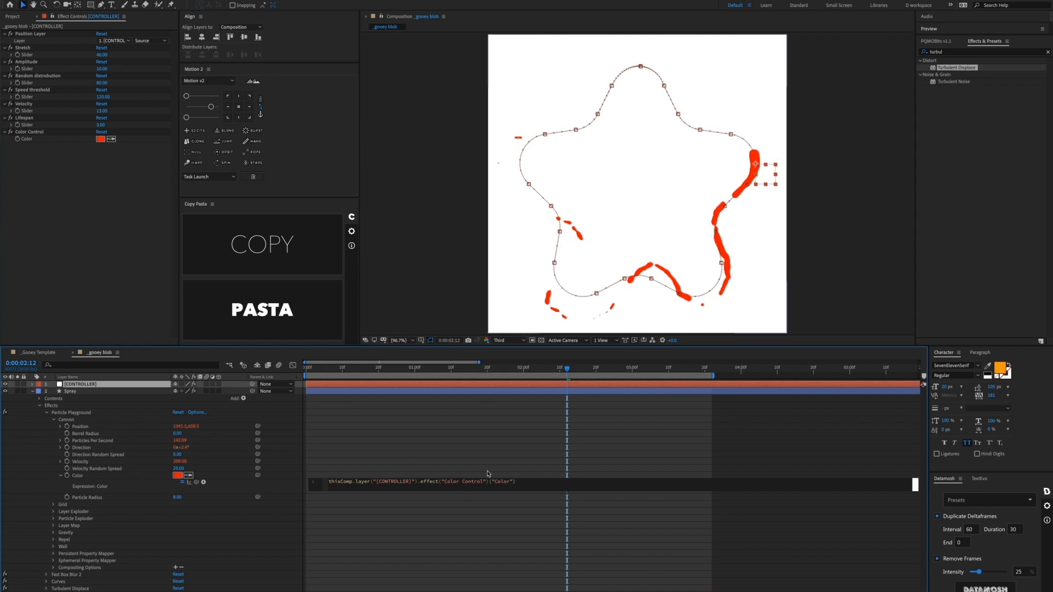
{"action": "left_click", "coordinate": [411, 435]}
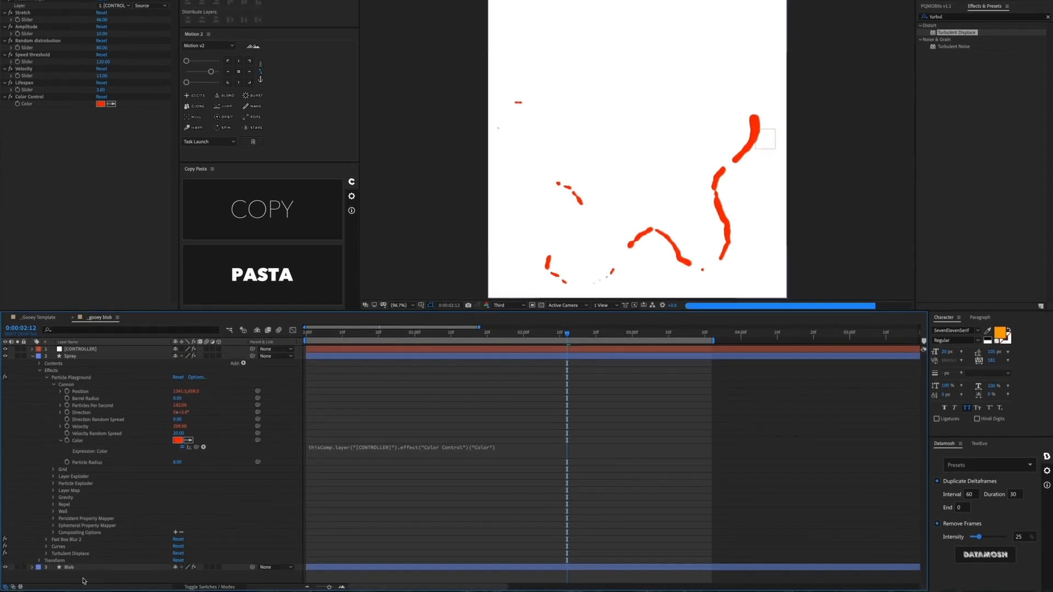
Step: Paste the same CONTROLLER colour expression onto the Blob layer's particle colour
{"action": "left_click", "coordinate": [70, 568]}
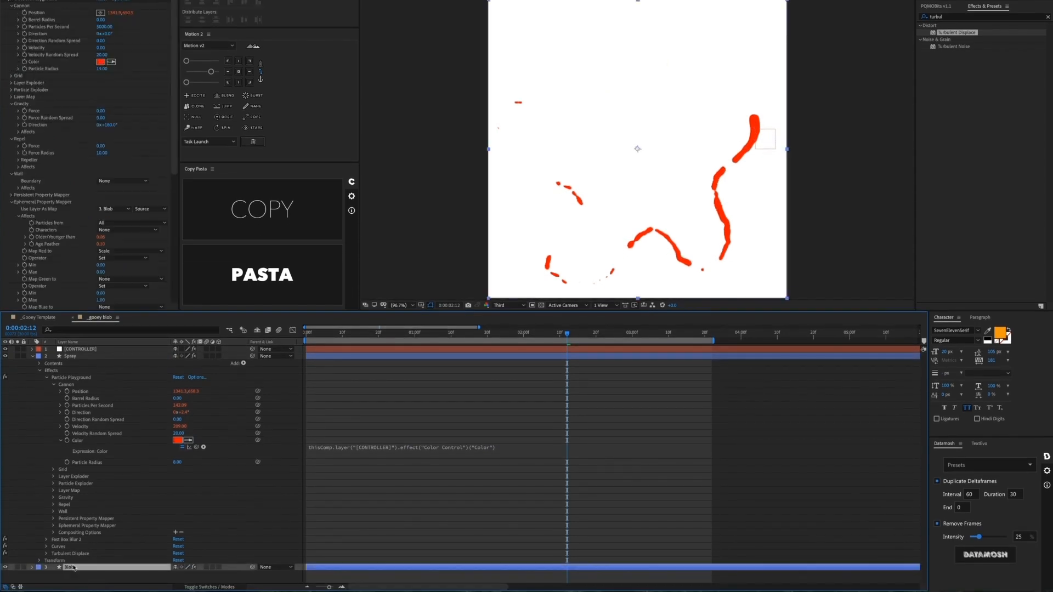
{"action": "left_click", "coordinate": [25, 63], "text": "alt"}
{"action": "key", "text": "super+v"}
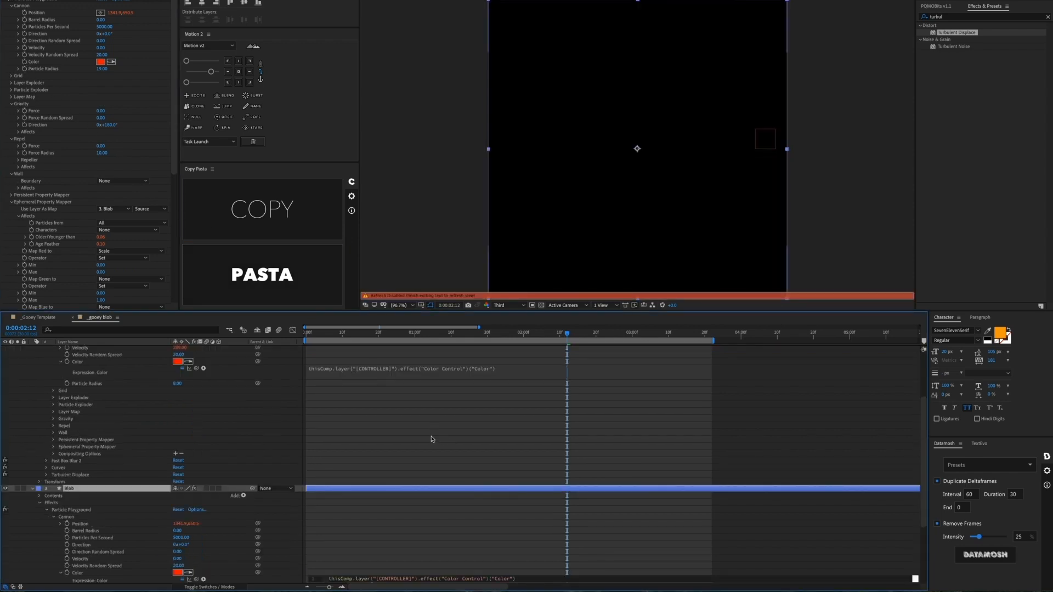
{"action": "left_click", "coordinate": [432, 439]}
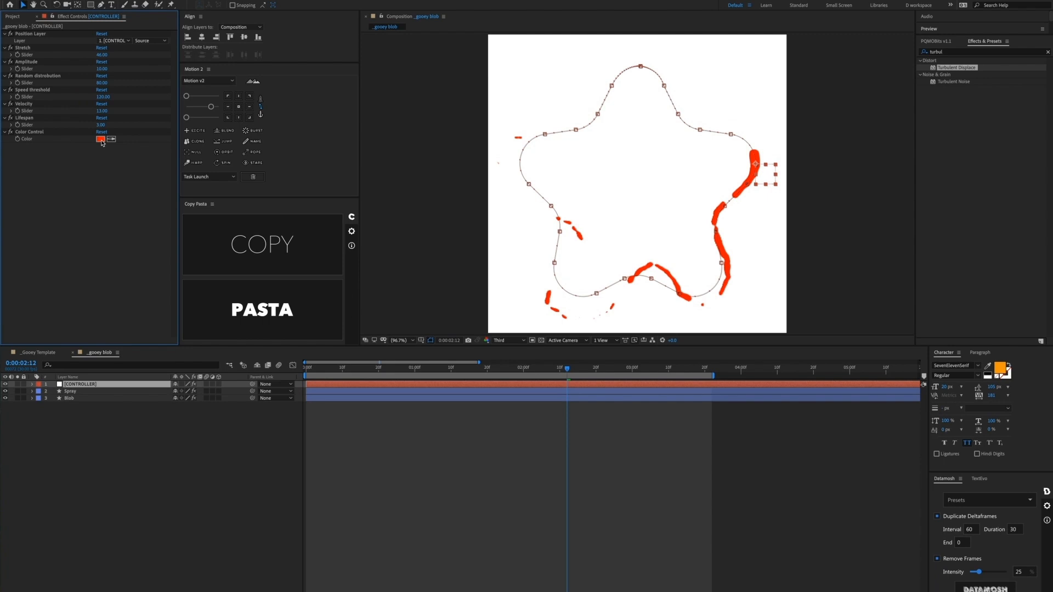
Step: Change the CONTROLLER's Color Control from red to a blue shade
{"action": "left_click", "coordinate": [100, 139]}
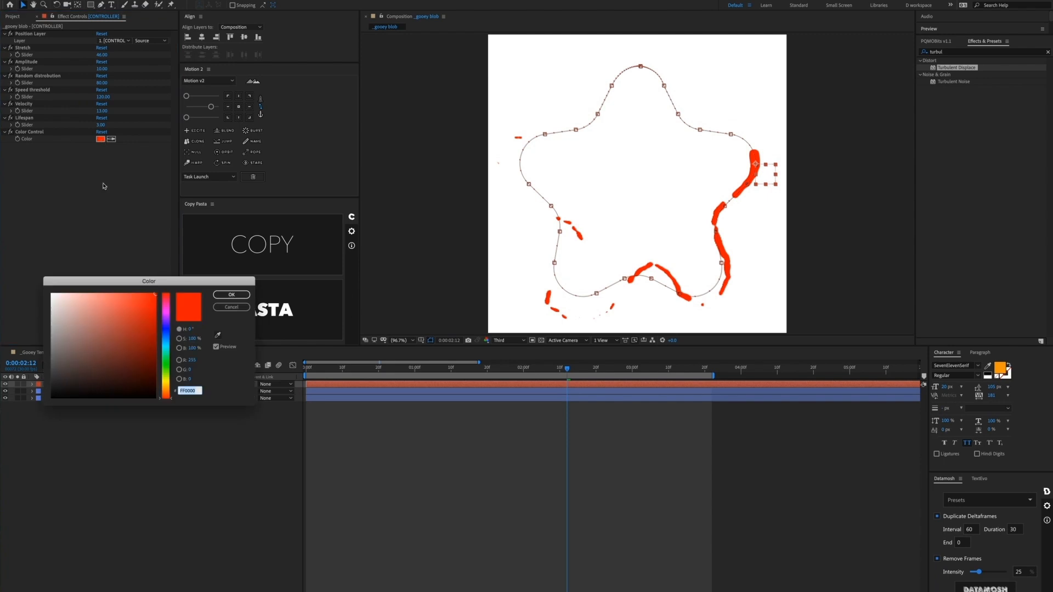
{"action": "left_click", "coordinate": [132, 365]}
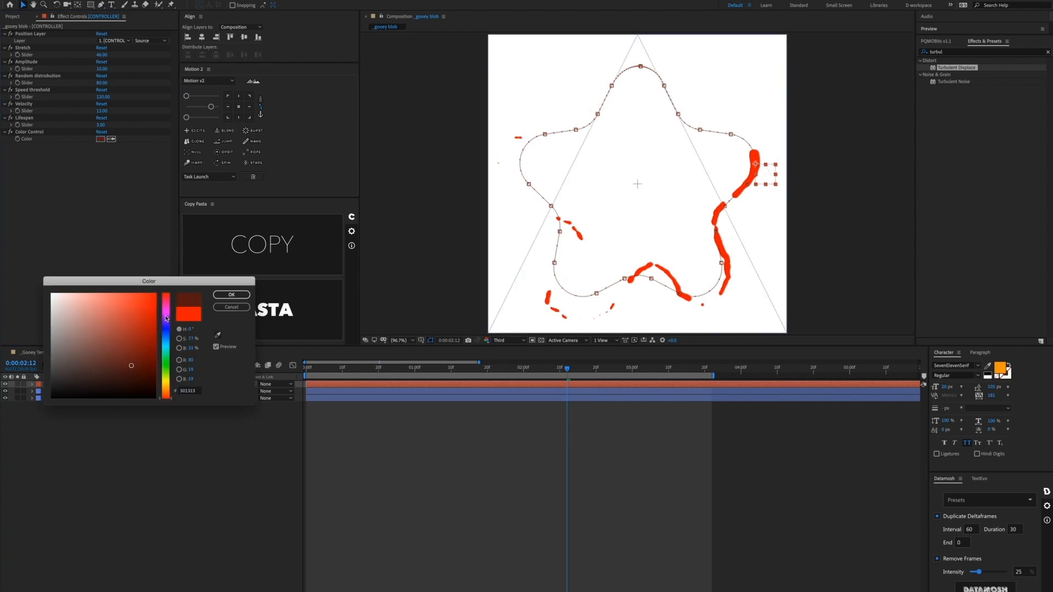
{"action": "left_click_drag", "start_coordinate": [168, 328], "coordinate": [166, 332]}
{"action": "left_click_drag", "start_coordinate": [142, 324], "coordinate": [143, 318]}
{"action": "left_click_drag", "start_coordinate": [144, 318], "coordinate": [217, 252]}
{"action": "left_click", "coordinate": [232, 295]}
{"action": "left_click", "coordinate": [400, 431]}
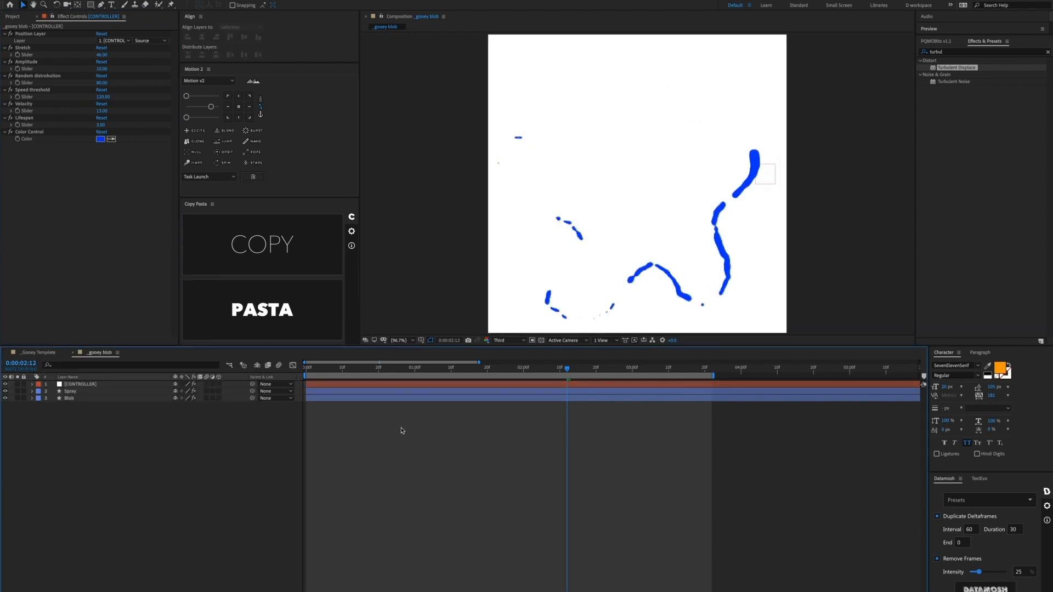
{"action": "left_click", "coordinate": [414, 369]}
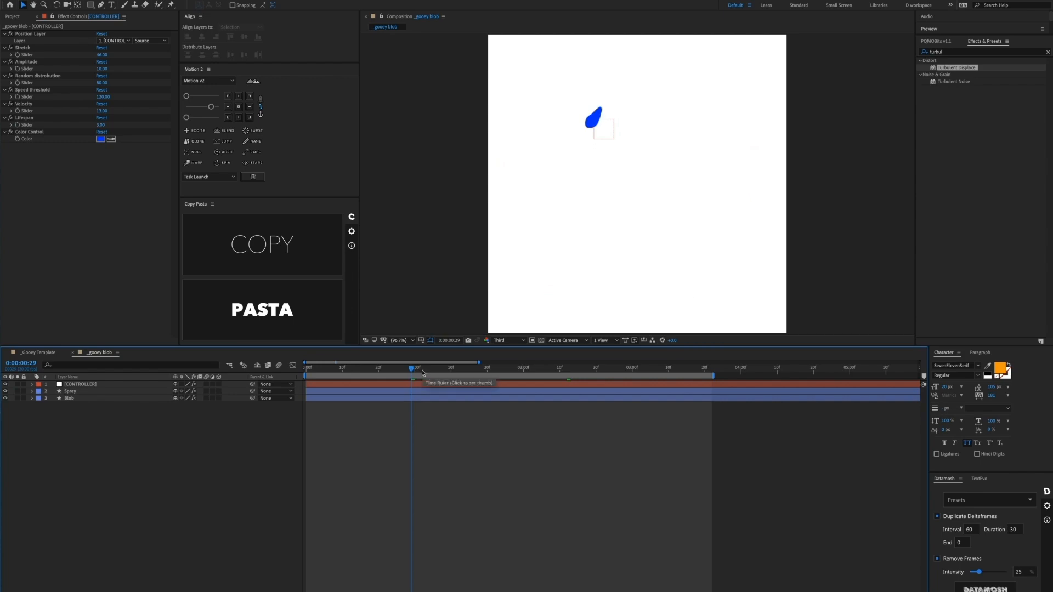
Step: Scrub and play the blue gooey trail, then scroll the Splash plugin product page
{"action": "left_click_drag", "start_coordinate": [427, 373], "coordinate": [504, 372]}
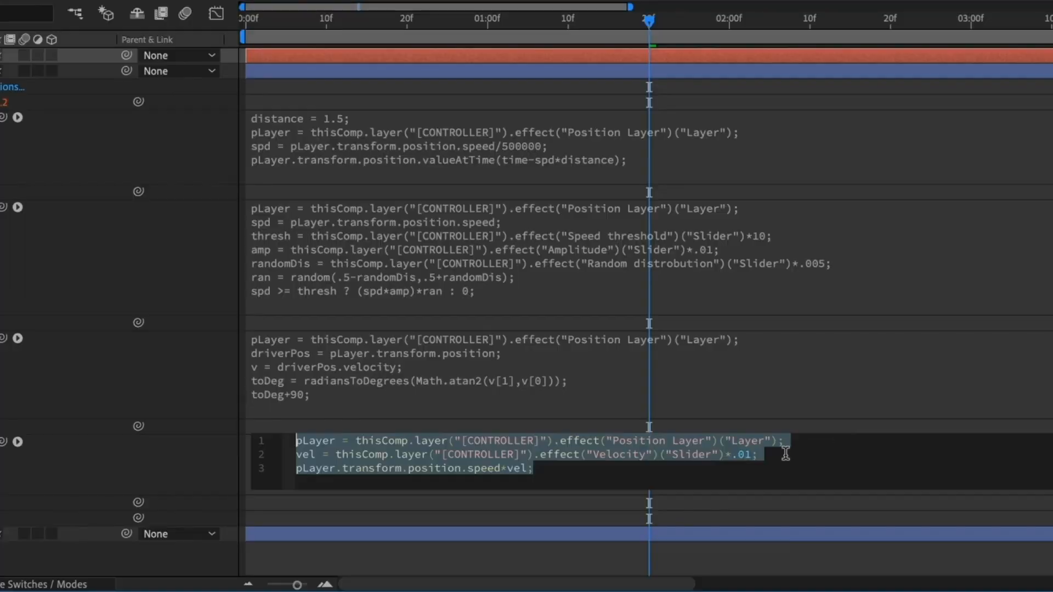
{"action": "left_click", "coordinate": [556, 477]}
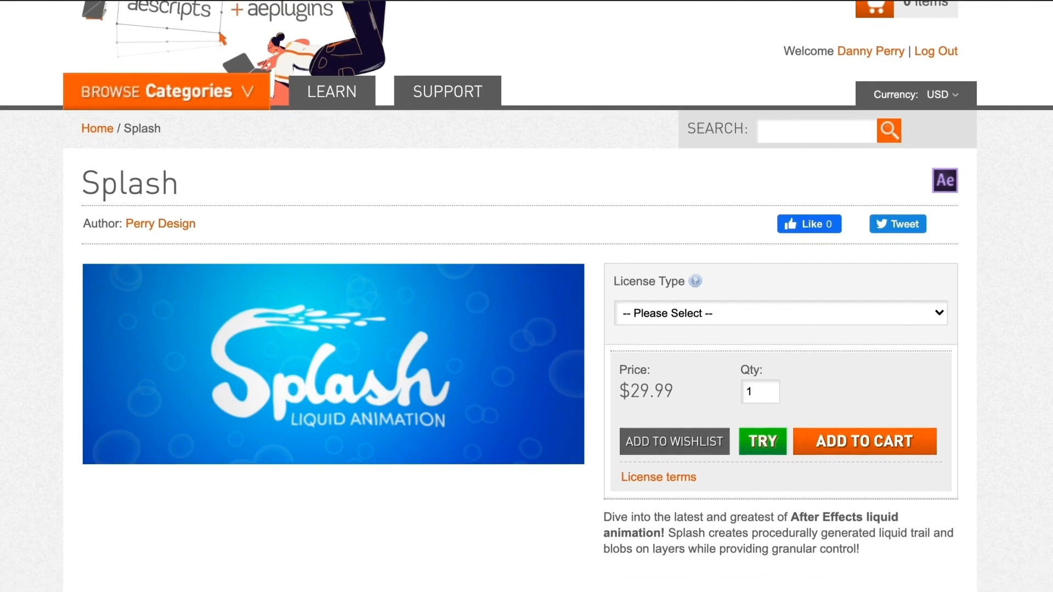
{"action": "scroll", "coordinate": [526, 296], "scroll_direction": "down", "scroll_amount": 20}
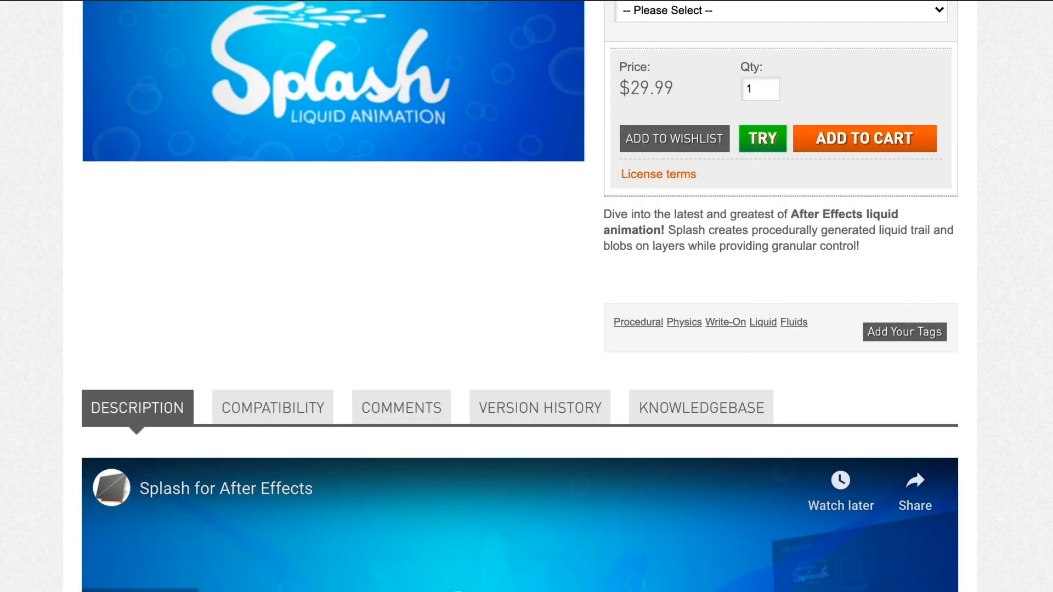
{"action": "scroll", "coordinate": [526, 296], "scroll_direction": "down", "scroll_amount": 20}
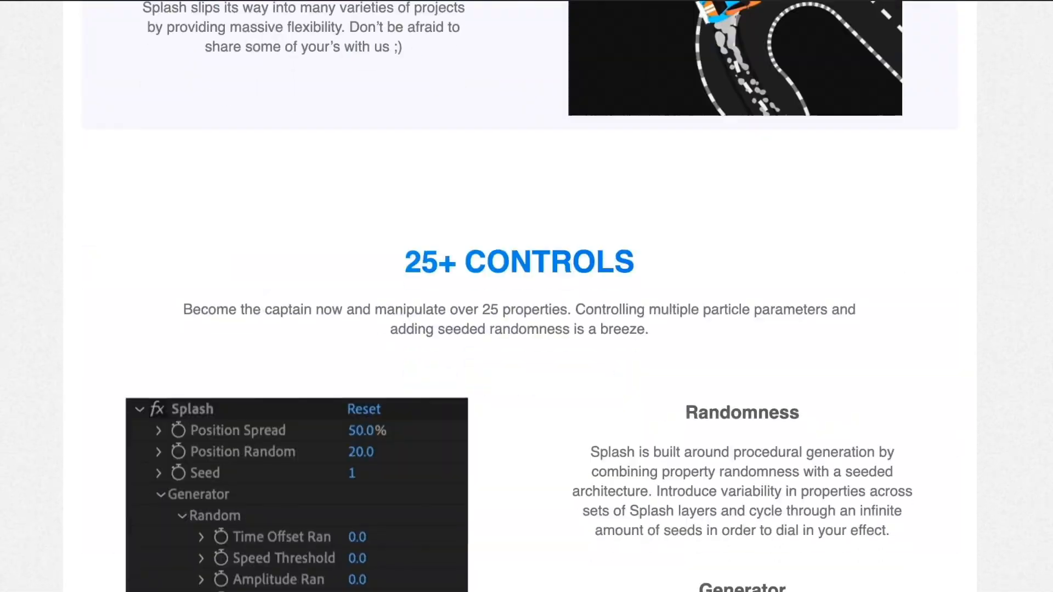